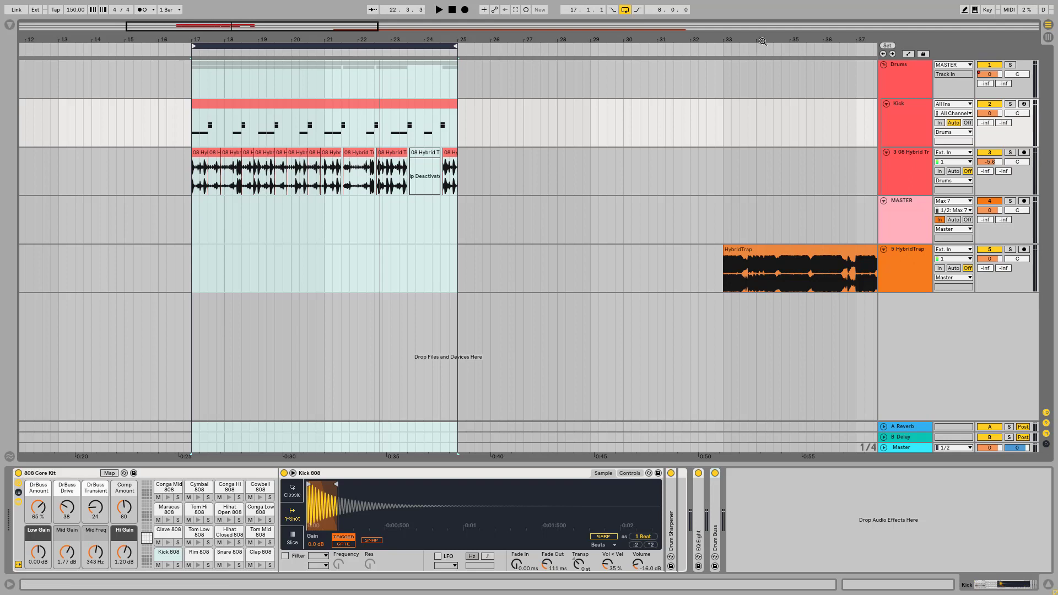
Step: Play back the HybridTrap clip from bar 33 to hear the finished track
{"action": "left_click_drag", "start_coordinate": [764, 40], "coordinate": [535, 19]}
{"action": "left_click", "coordinate": [622, 256]}
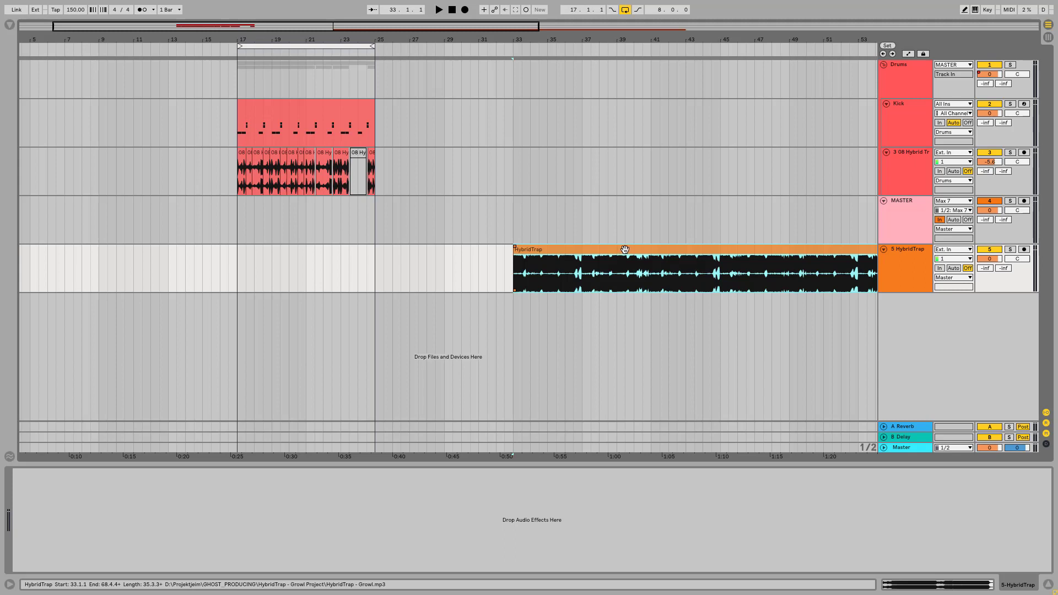
{"action": "key", "text": "space"}
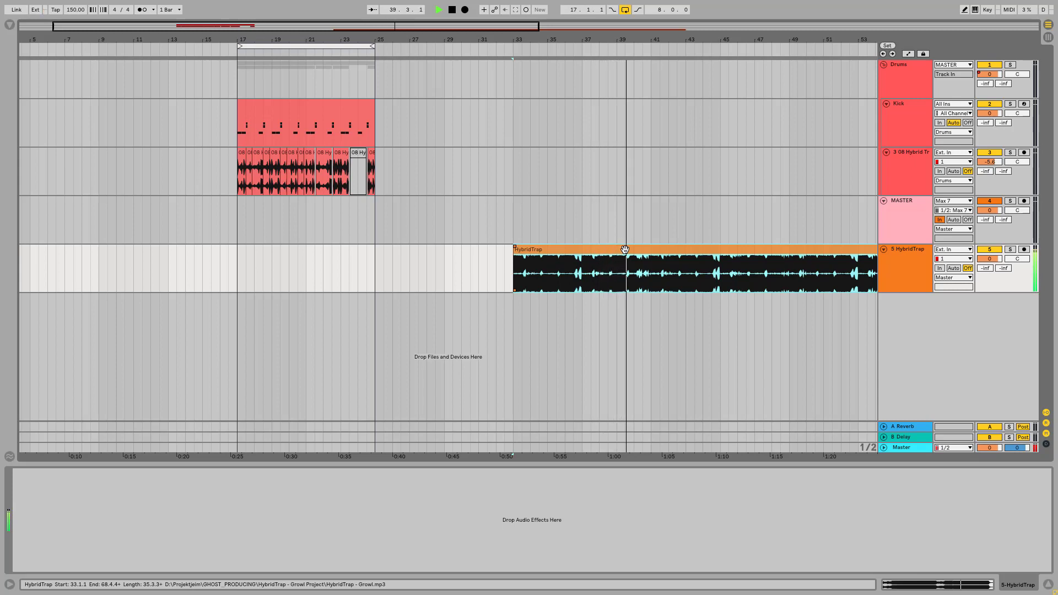
{"action": "key", "text": "space"}
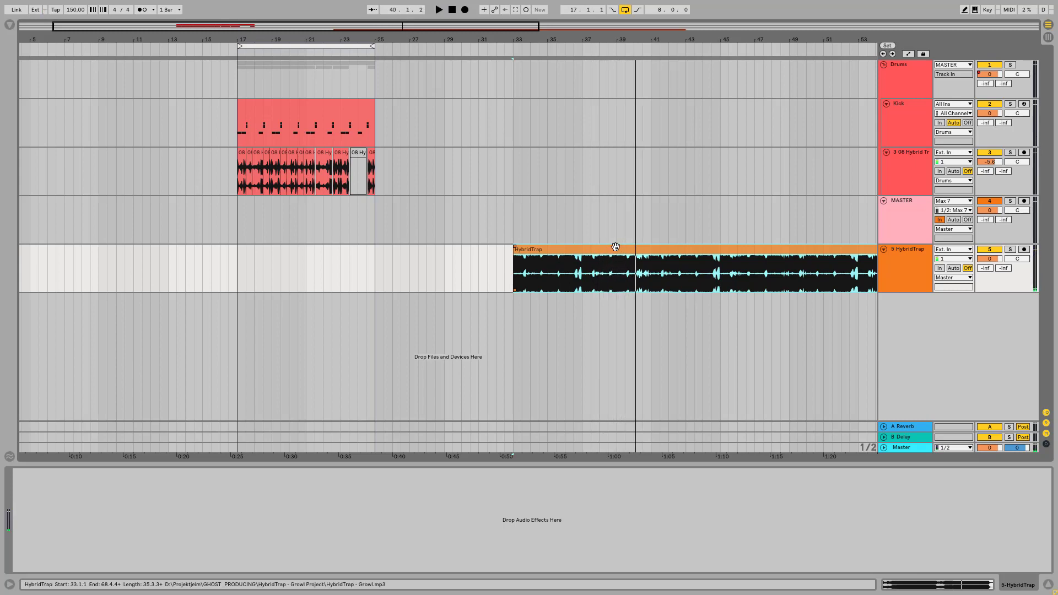
Step: Play the looped drum section from bar 17 to hear the kick and the chopped loop together
{"action": "left_click", "coordinate": [295, 48]}
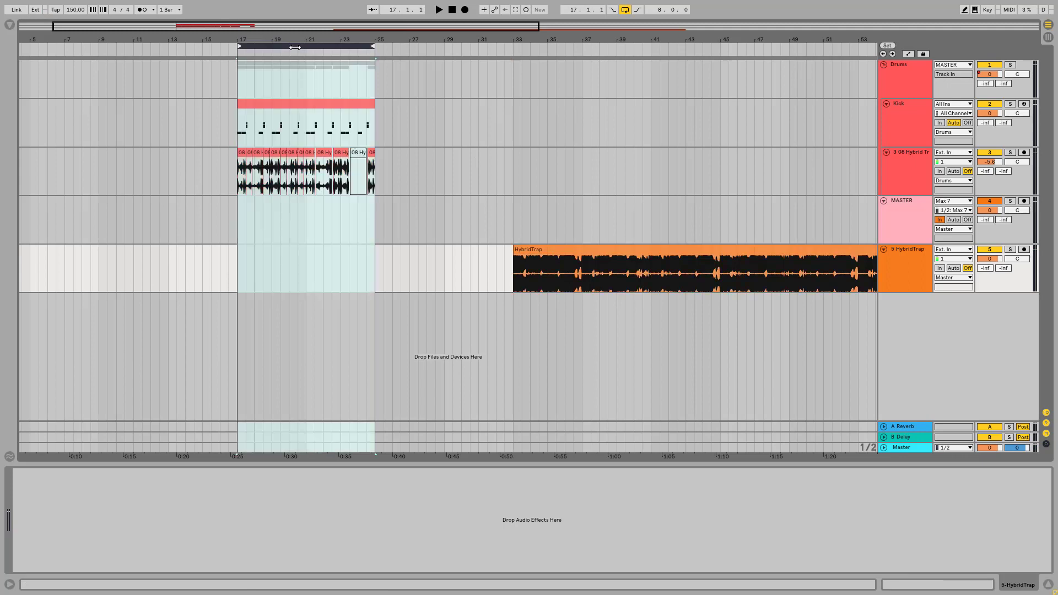
{"action": "key", "text": "space"}
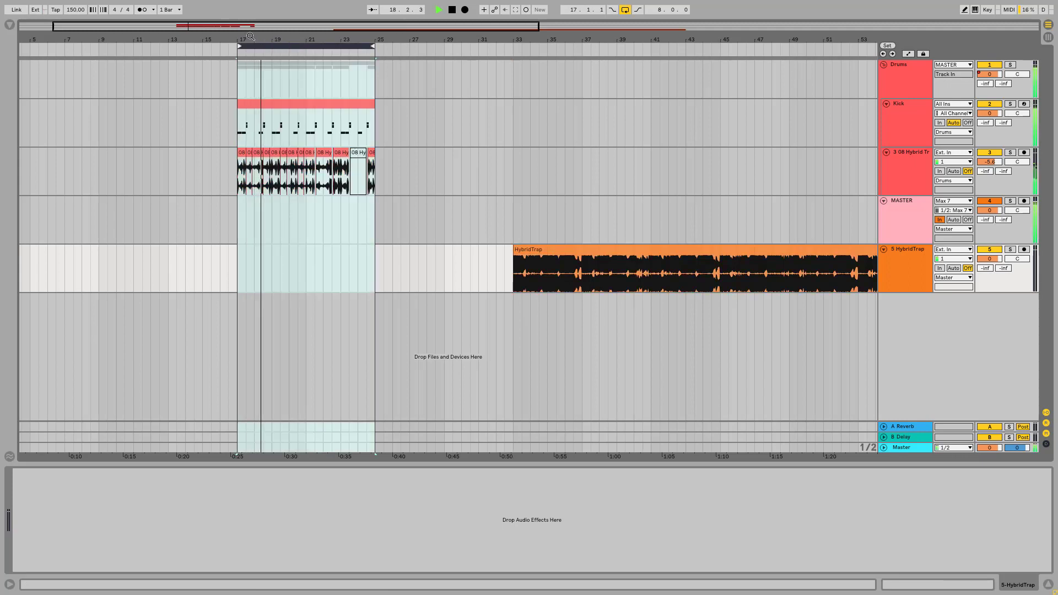
{"action": "left_click_drag", "start_coordinate": [274, 44], "coordinate": [290, 73]}
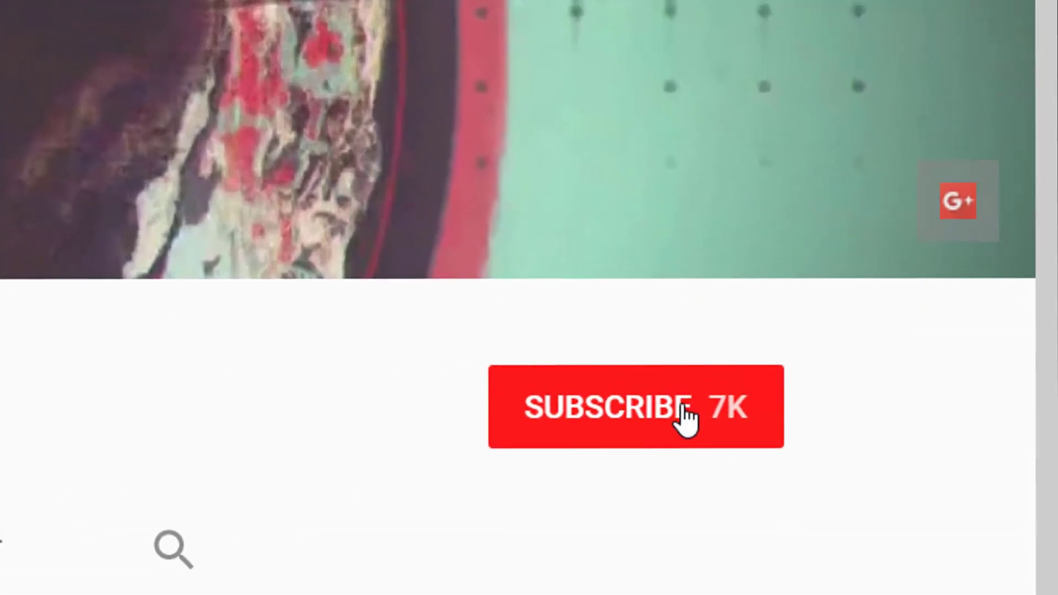
{"action": "left_click", "coordinate": [686, 421]}
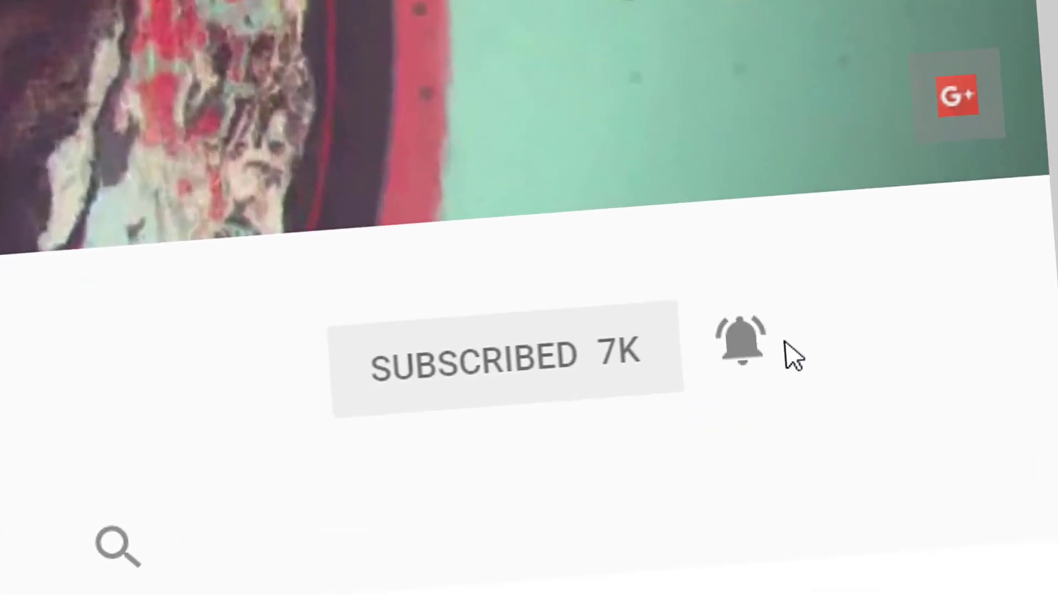
{"action": "left_click", "coordinate": [829, 390]}
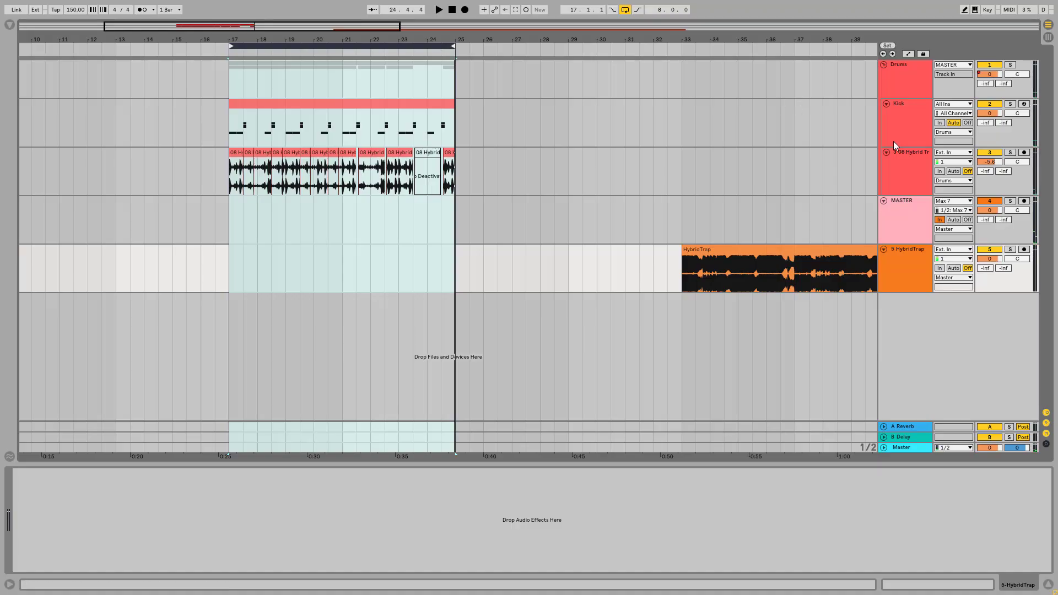
Step: Select the first 08 Hybrid Trap 160 Full clip on track 3 and solo that track
{"action": "left_click", "coordinate": [910, 152]}
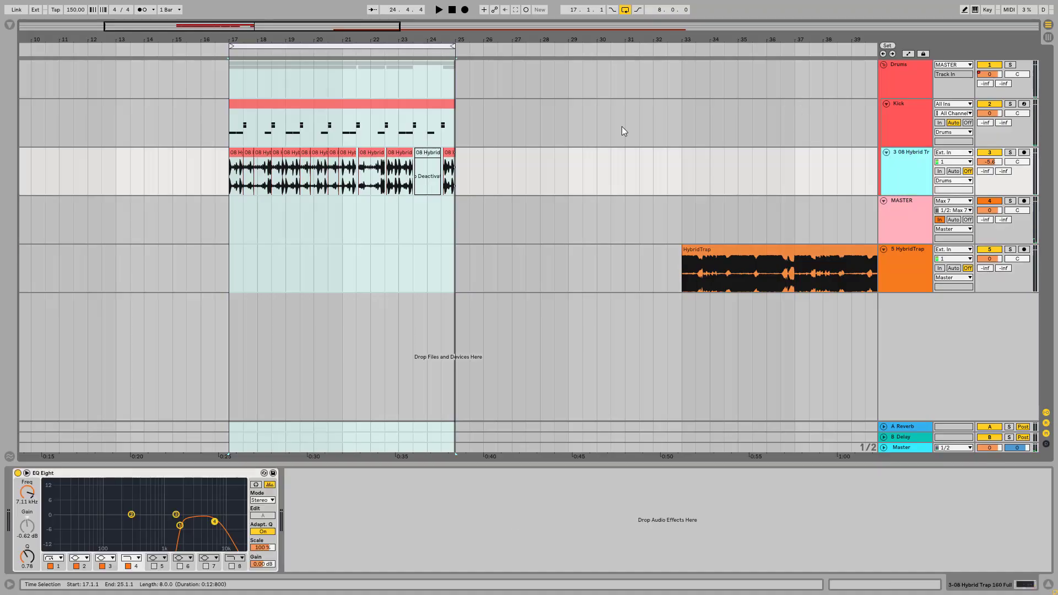
{"action": "left_click", "coordinate": [237, 152]}
{"action": "left_click_drag", "start_coordinate": [240, 39], "coordinate": [256, 126]}
{"action": "left_click", "coordinate": [900, 155]}
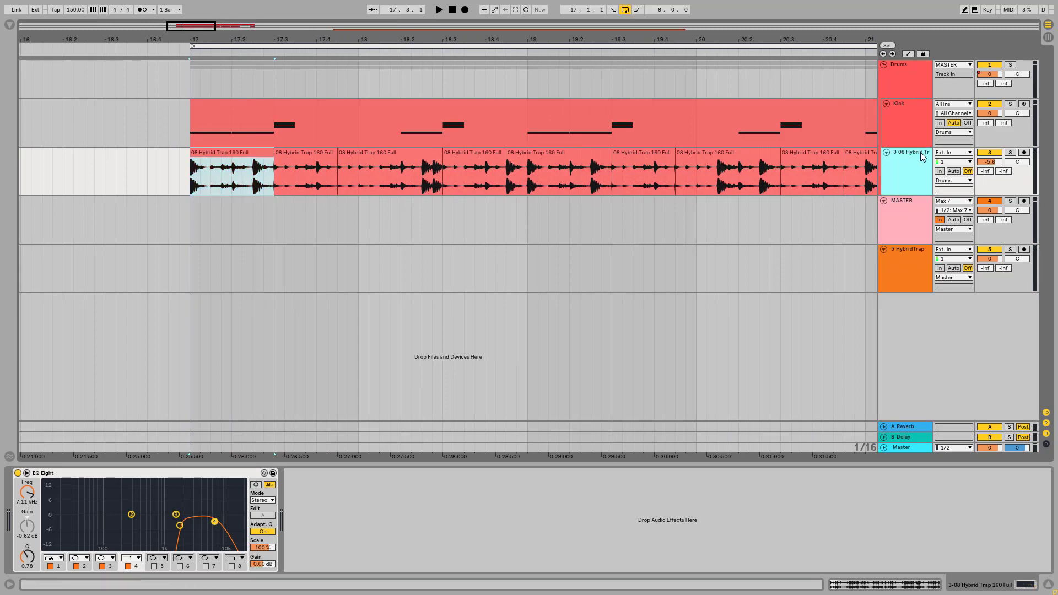
{"action": "left_click_drag", "start_coordinate": [677, 39], "coordinate": [647, 21]}
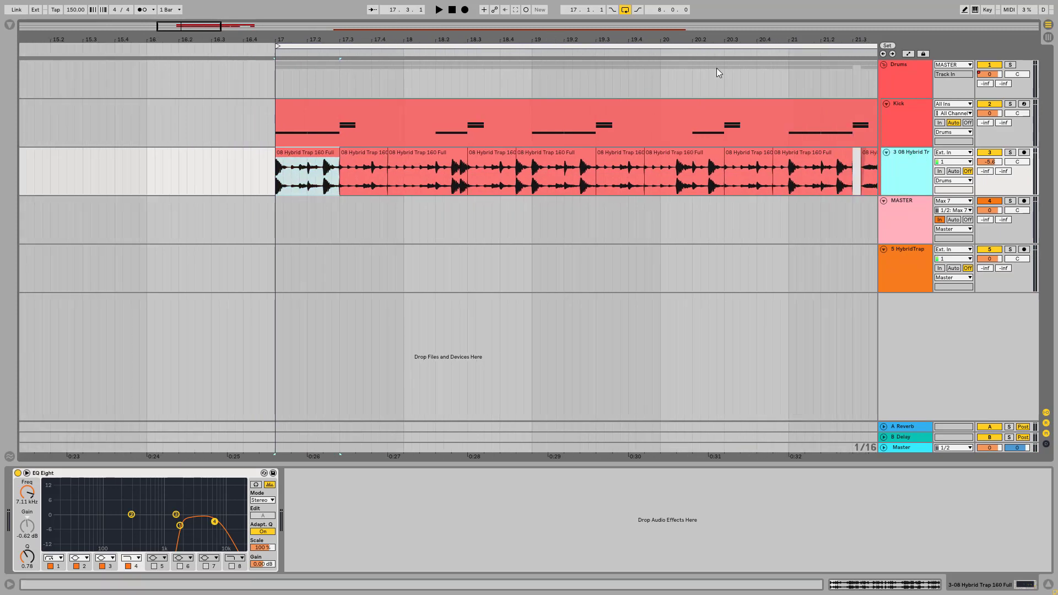
{"action": "left_click", "coordinate": [1009, 152]}
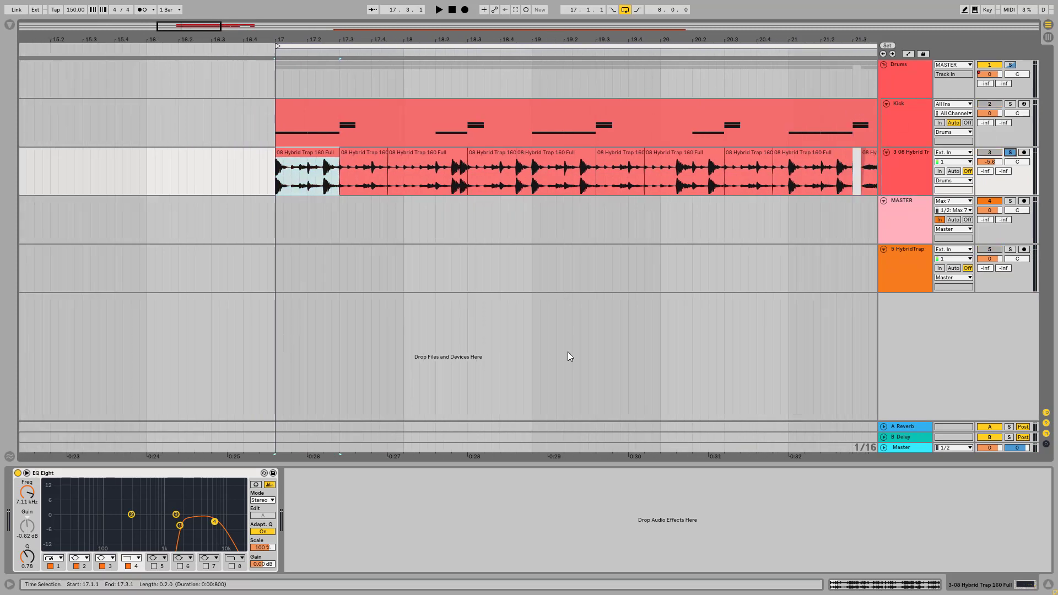
Step: Toggle the loop track's EQ Eight off and on and inspect its low-cut band 1 and high-cut band 4
{"action": "left_click", "coordinate": [18, 473]}
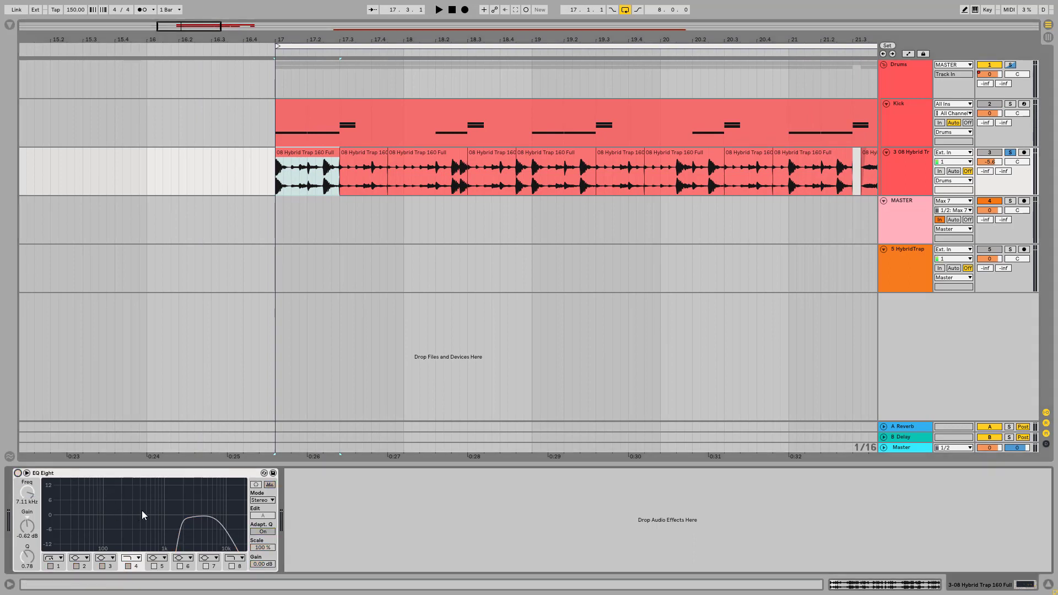
{"action": "left_click", "coordinate": [18, 474]}
{"action": "left_click", "coordinate": [180, 525]}
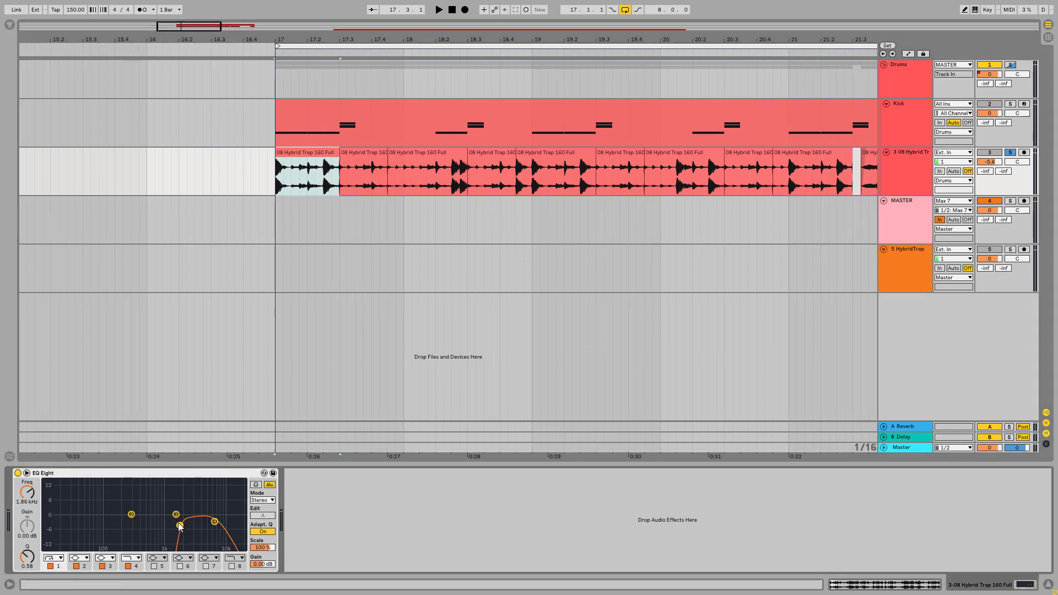
{"action": "left_click", "coordinate": [215, 521]}
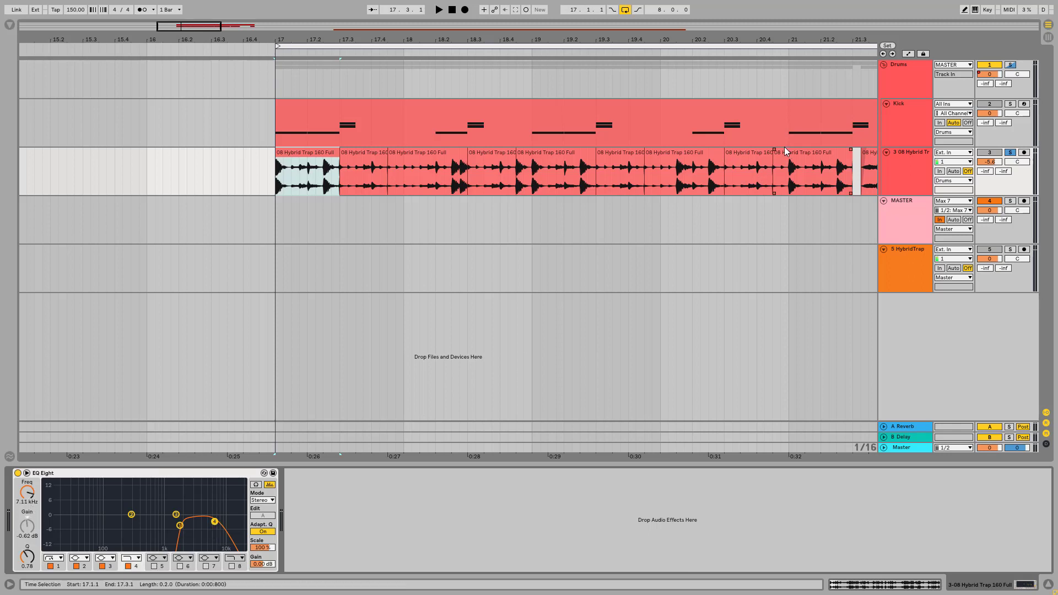
Step: Bypass EQ Eight and extend the first drum loop clip over the following chopped clips to 21.3.2
{"action": "left_click", "coordinate": [18, 473]}
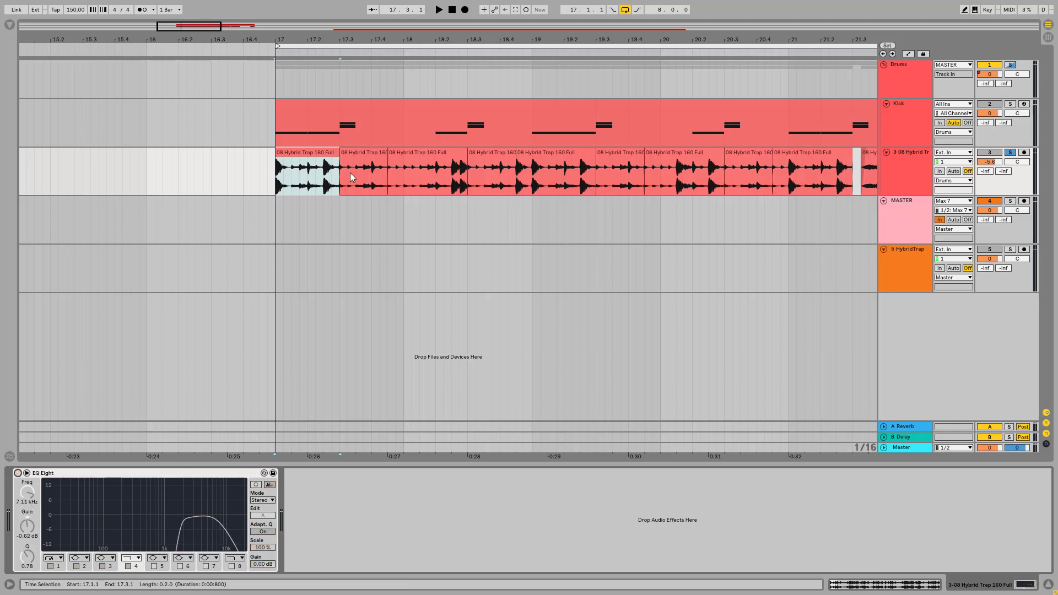
{"action": "left_click_drag", "start_coordinate": [337, 157], "coordinate": [757, 157]}
{"action": "left_click_drag", "start_coordinate": [654, 48], "coordinate": [578, 77]}
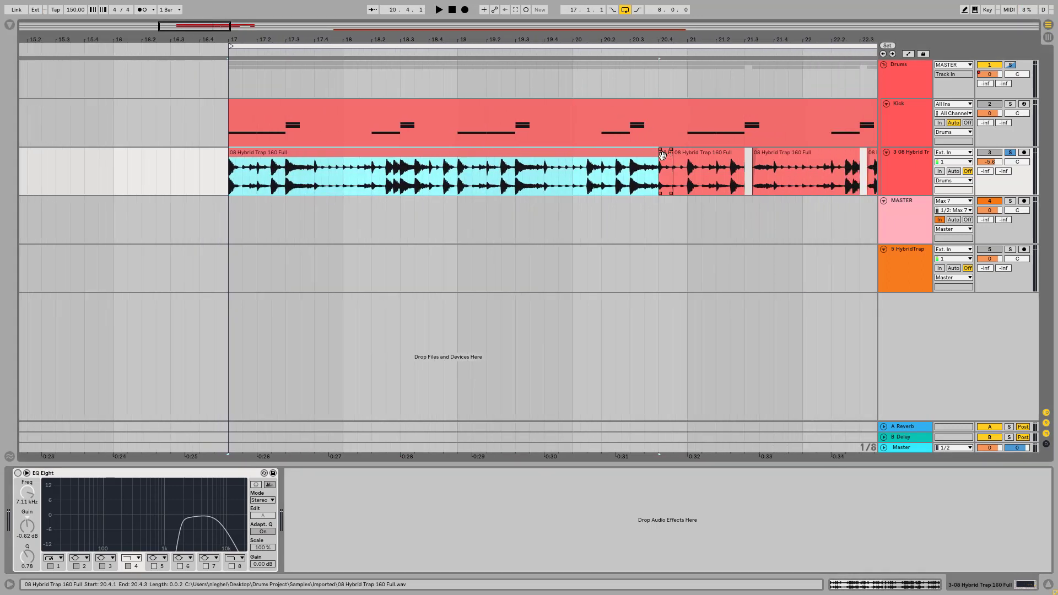
{"action": "left_click_drag", "start_coordinate": [655, 156], "coordinate": [753, 163]}
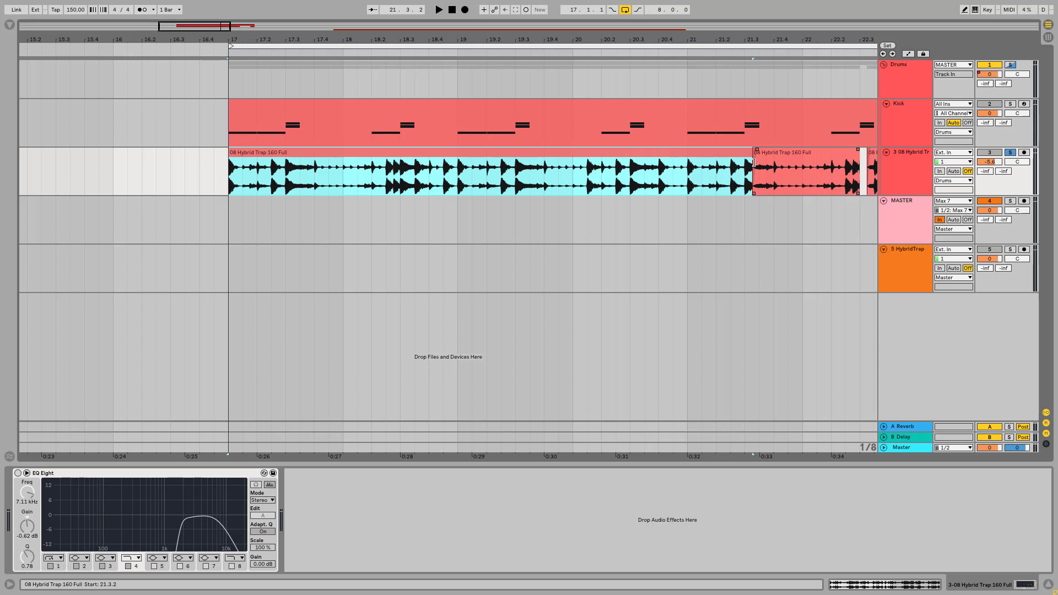
Step: Play the unfiltered, extended drum loop from bar 17 and examine its sample waveform in the clip view
{"action": "key", "text": "space"}
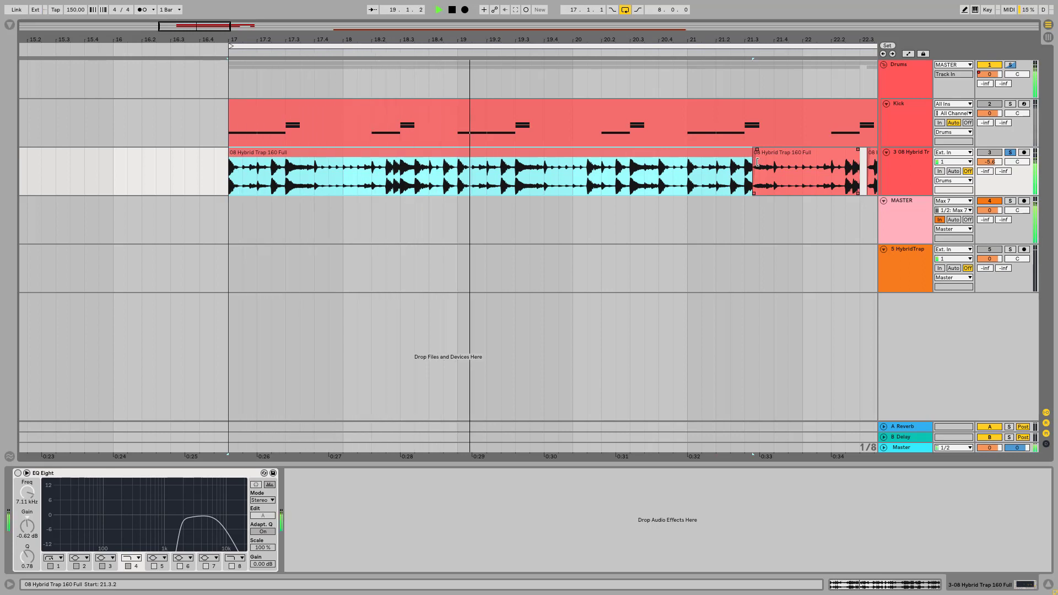
{"action": "double_click", "coordinate": [476, 171]}
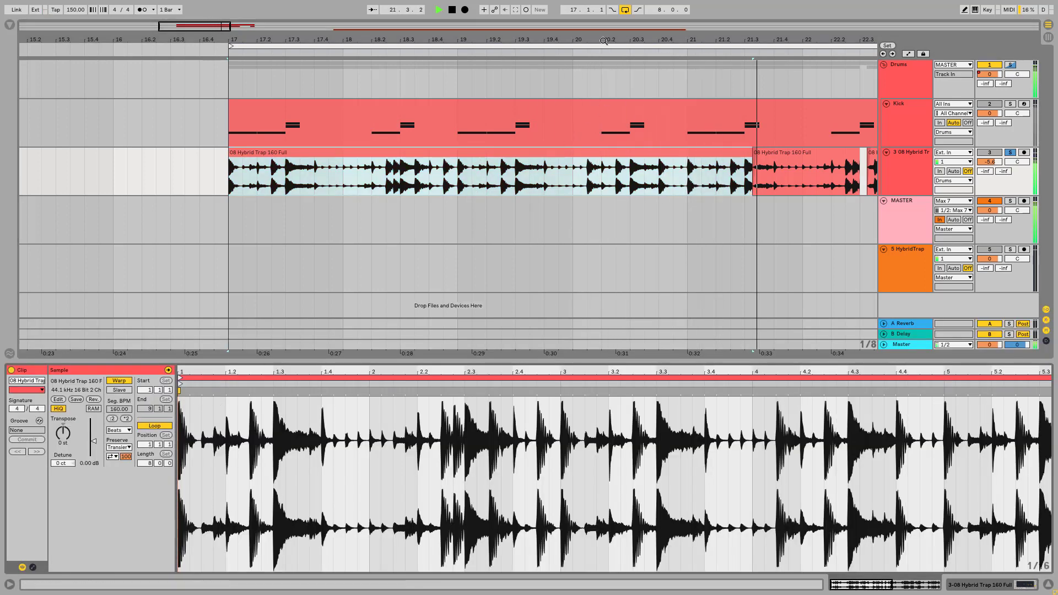
{"action": "key", "text": "space"}
{"action": "left_click_drag", "start_coordinate": [594, 40], "coordinate": [492, 47]}
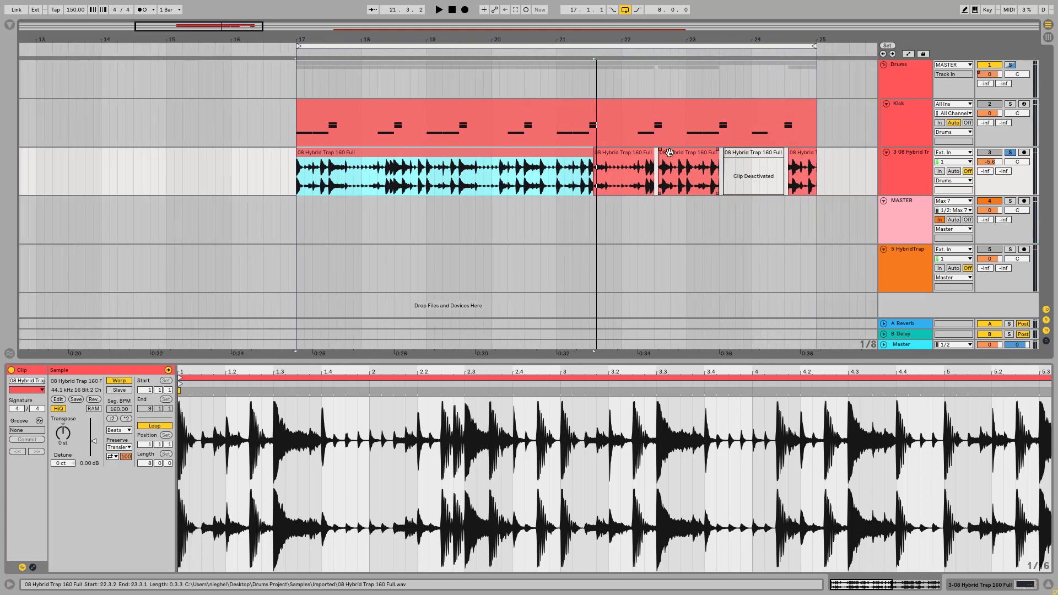
Step: Undo the extension of the drum loop clip and show the track's device chain with EQ Eight active
{"action": "key", "text": "ctrl+z"}
{"action": "key", "text": "ctrl+z"}
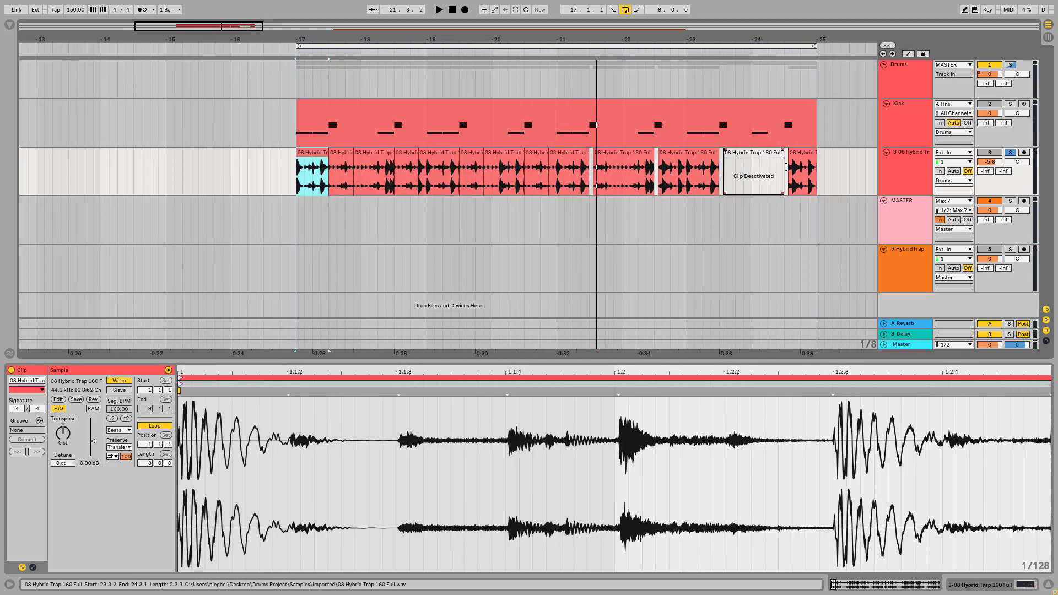
{"action": "double_click", "coordinate": [900, 164]}
{"action": "left_click", "coordinate": [104, 474]}
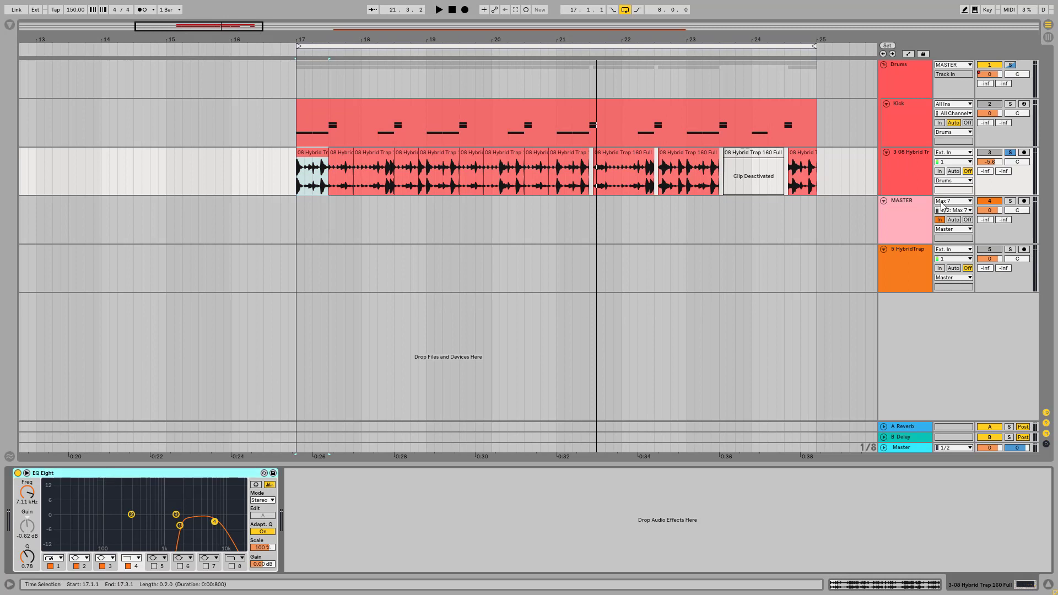
Step: Play the chopped drum loop with EQ Eight active
{"action": "left_click_drag", "start_coordinate": [563, 42], "coordinate": [513, 35]}
{"action": "key", "text": "space"}
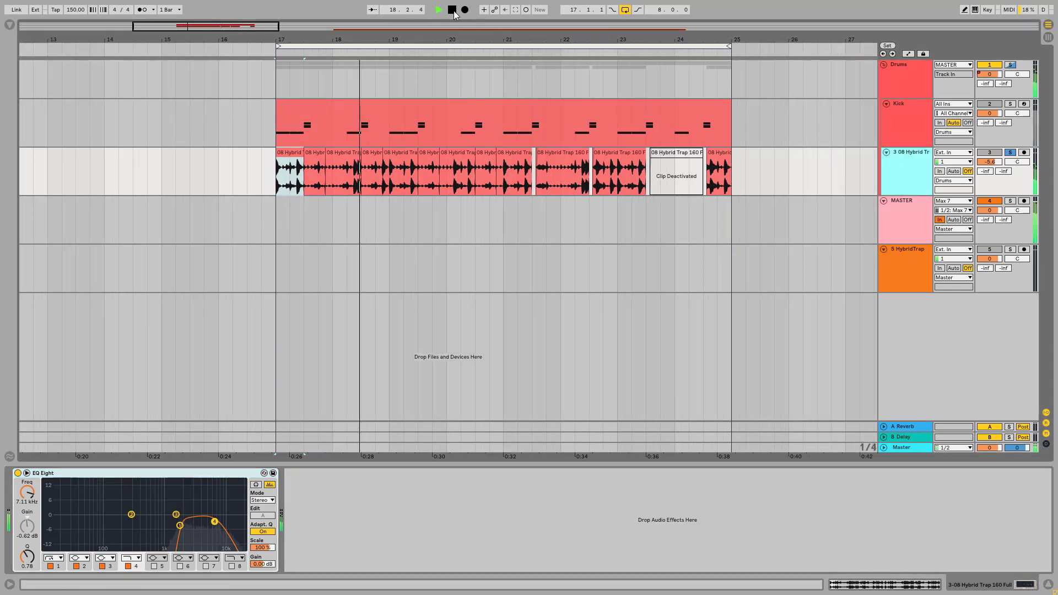
{"action": "key", "text": "space"}
Step: Solo the Kick track and search the browser for 808 to find the 808 Core Kit.adg preset
{"action": "left_click", "coordinate": [907, 104]}
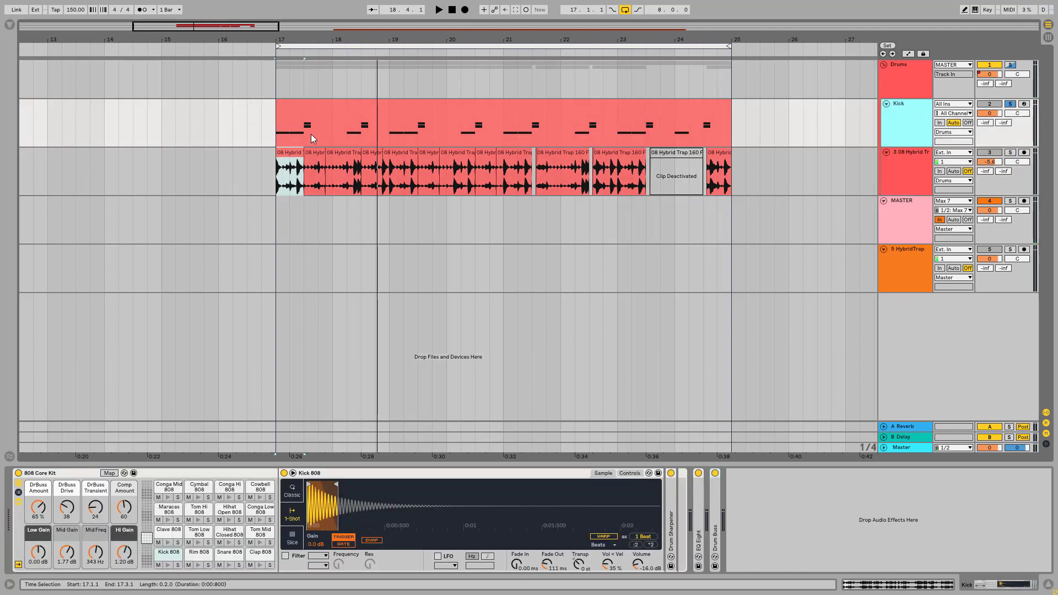
{"action": "left_click", "coordinate": [456, 113]}
{"action": "left_click", "coordinate": [10, 26]}
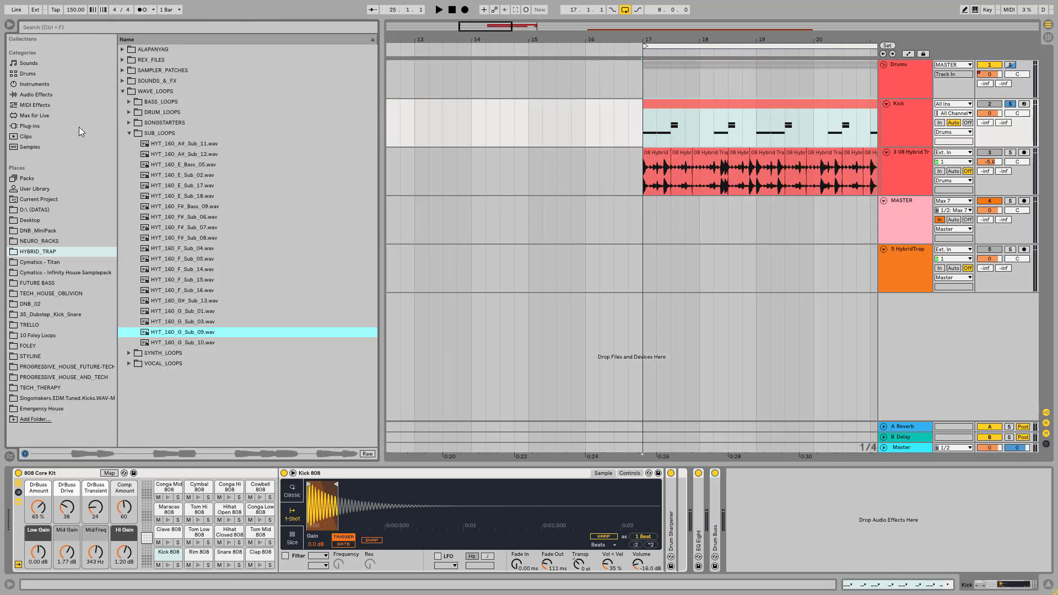
{"action": "type", "text": "808"}
{"action": "left_click", "coordinate": [157, 58]}
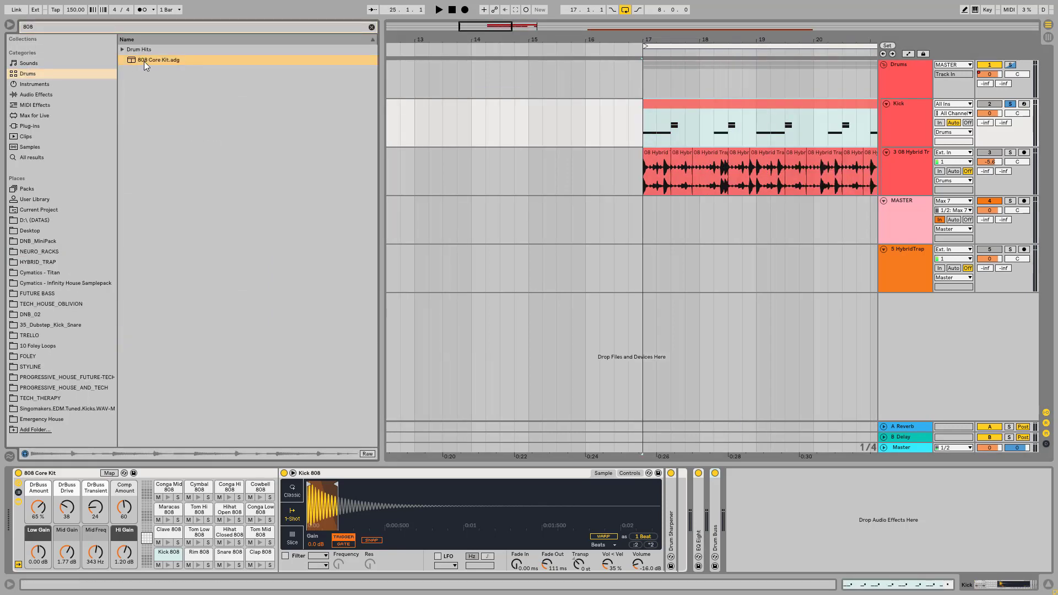
{"action": "left_click_drag", "start_coordinate": [486, 353], "coordinate": [503, 303]}
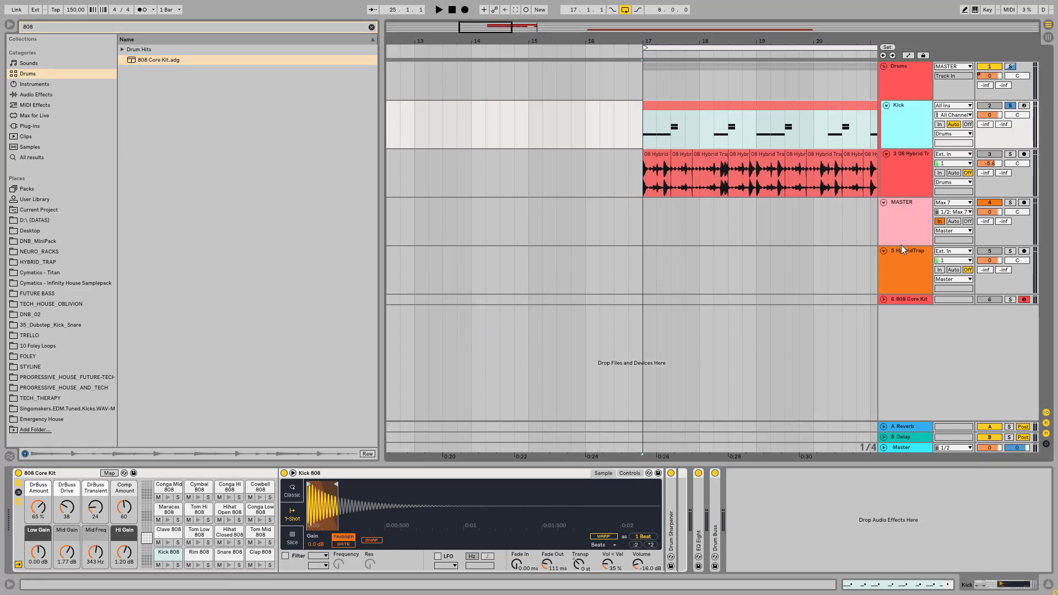
{"action": "left_click", "coordinate": [911, 303]}
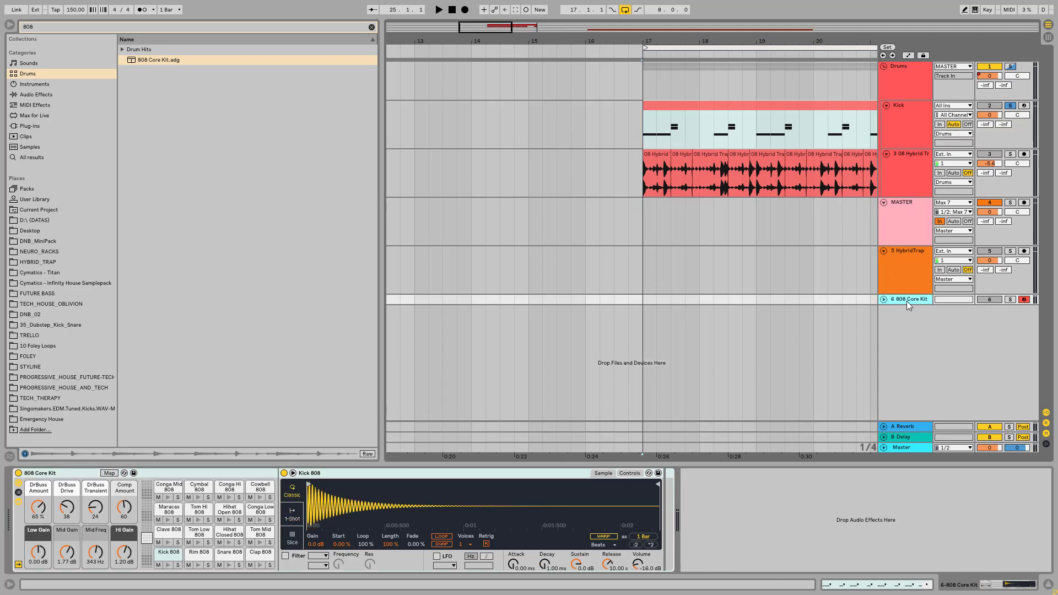
{"action": "key", "text": "Delete"}
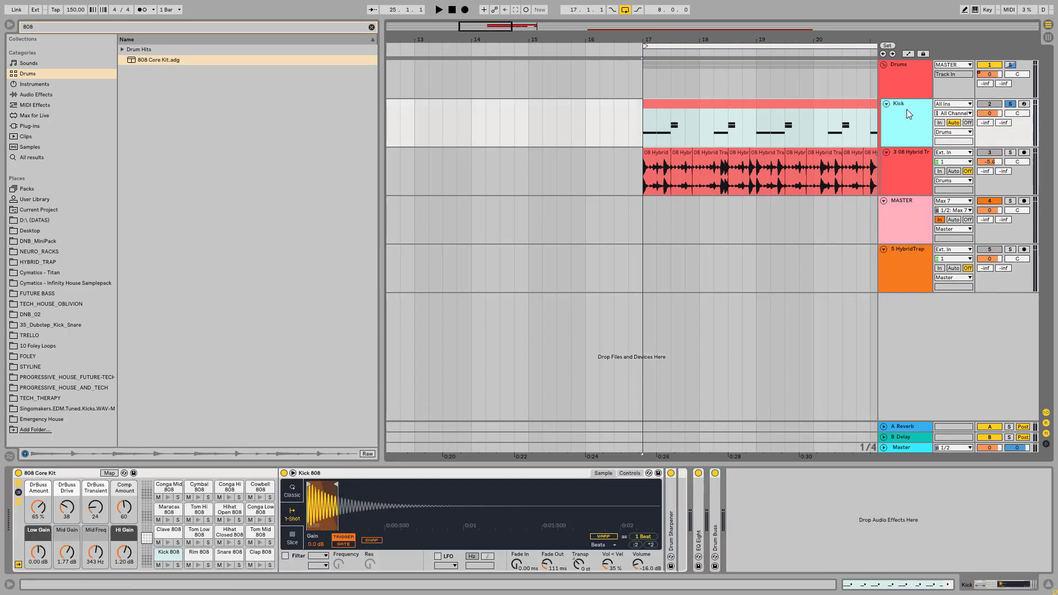
Step: Add 808 Core Kit.adg as a new MIDI track below the HybridTrap track
{"action": "left_click_drag", "start_coordinate": [182, 59], "coordinate": [425, 326]}
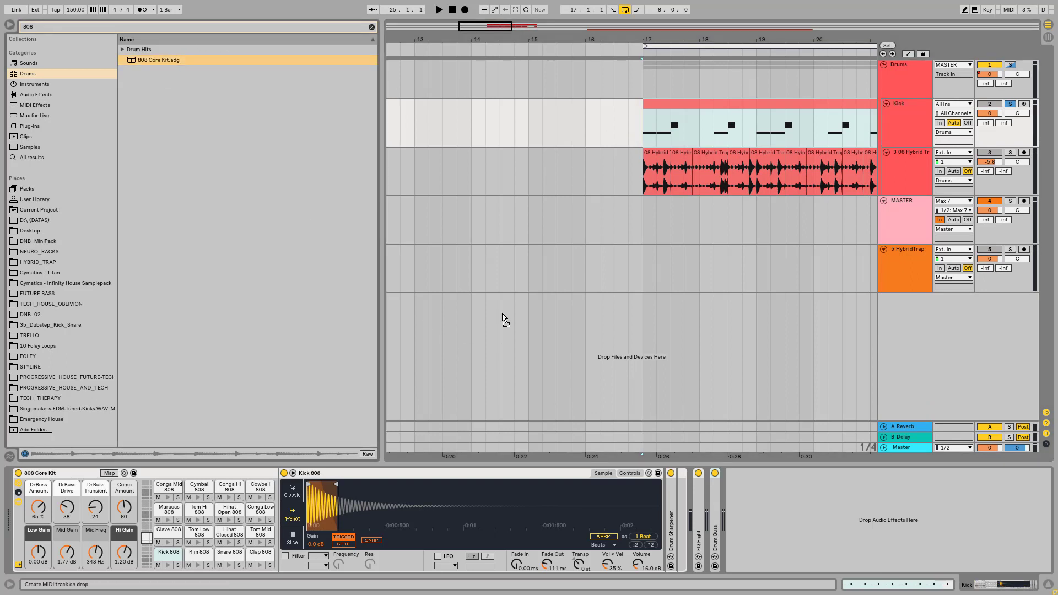
{"action": "left_click_drag", "start_coordinate": [503, 318], "coordinate": [503, 318]}
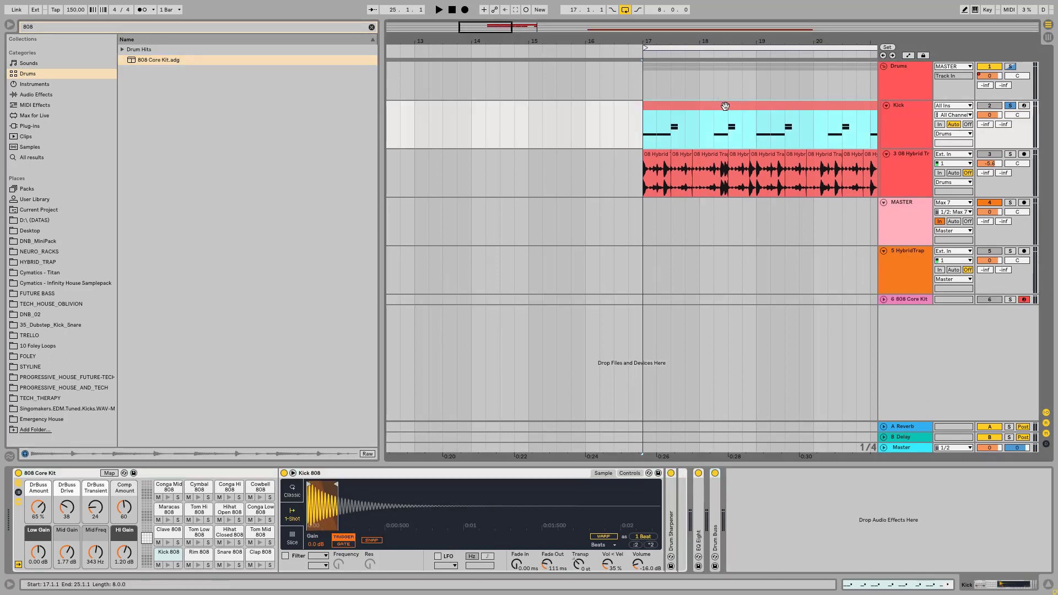
Step: Copy the Kick MIDI clip to the 808 Core Kit track at bar 17, then solo and unfold that track
{"action": "mouse_move", "coordinate": [717, 105]}
{"action": "left_mouse_down"}
{"action": "mouse_move", "coordinate": [669, 248]}
{"action": "mouse_move", "coordinate": [719, 309]}
{"action": "mouse_move", "coordinate": [726, 110]}
{"action": "left_mouse_up"}
{"action": "left_click_drag", "start_coordinate": [758, 43], "coordinate": [650, 25]}
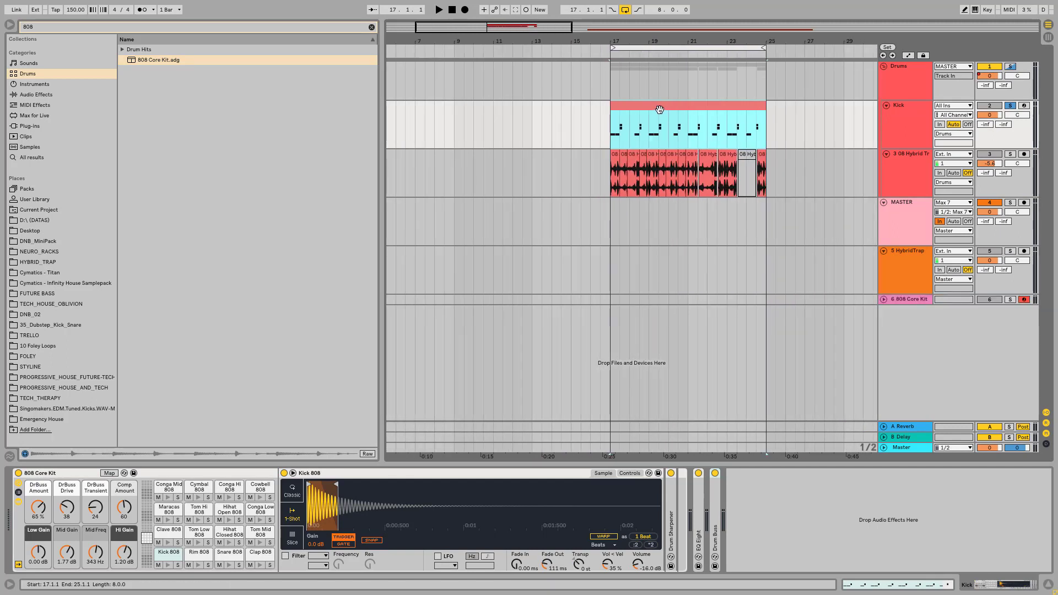
{"action": "left_click_drag", "start_coordinate": [656, 108], "coordinate": [660, 303]}
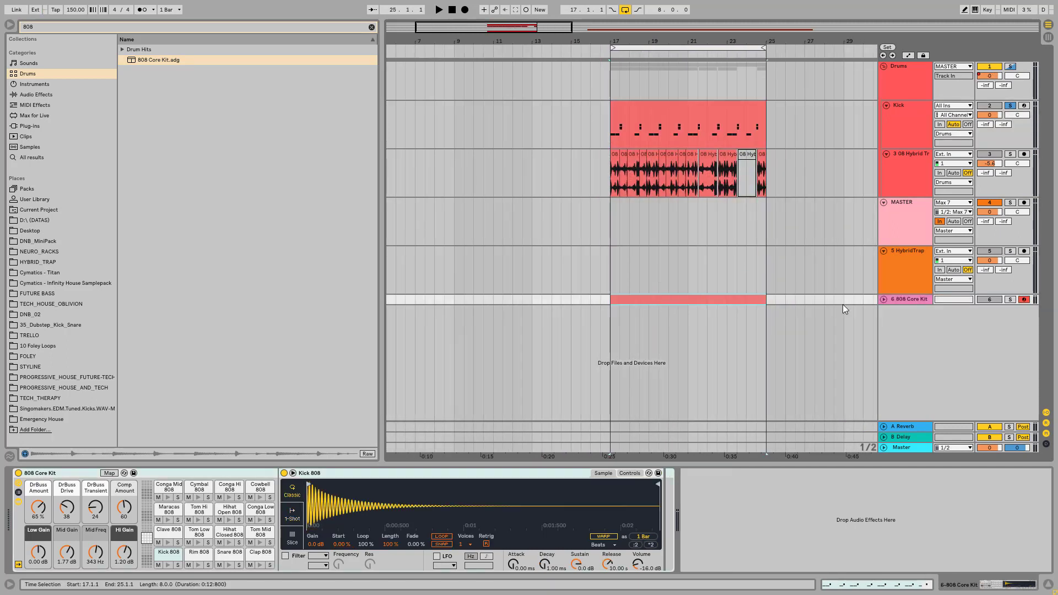
{"action": "left_click", "coordinate": [1009, 301]}
{"action": "left_click", "coordinate": [923, 302]}
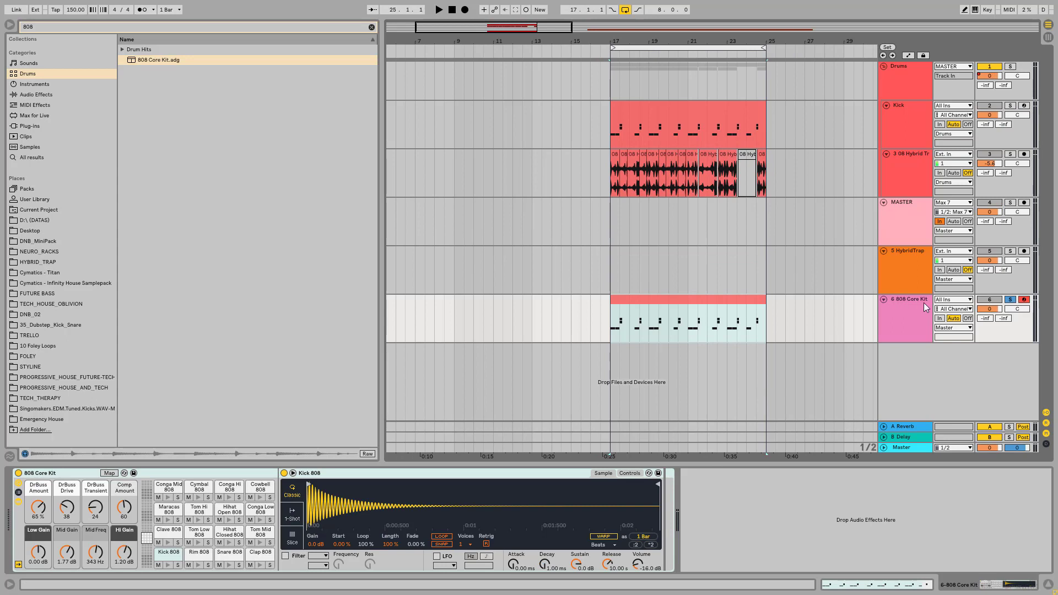
Step: Play the soloed 808 Core Kit pattern, end its solo, and play the processed Kick pattern in the Drums group for comparison
{"action": "left_click", "coordinate": [716, 299]}
{"action": "key", "text": "space"}
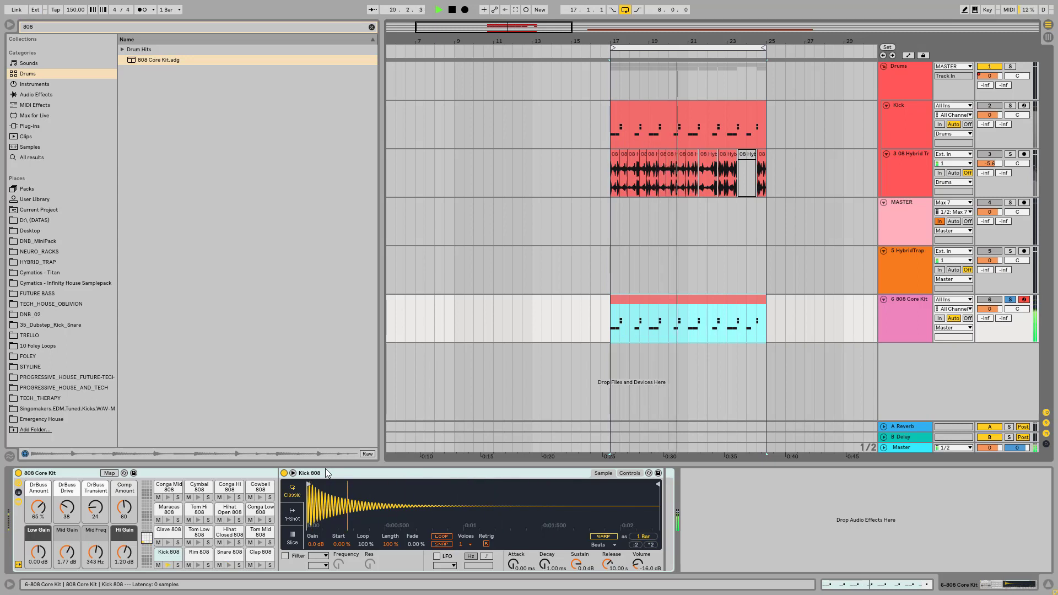
{"action": "left_click", "coordinate": [1010, 300]}
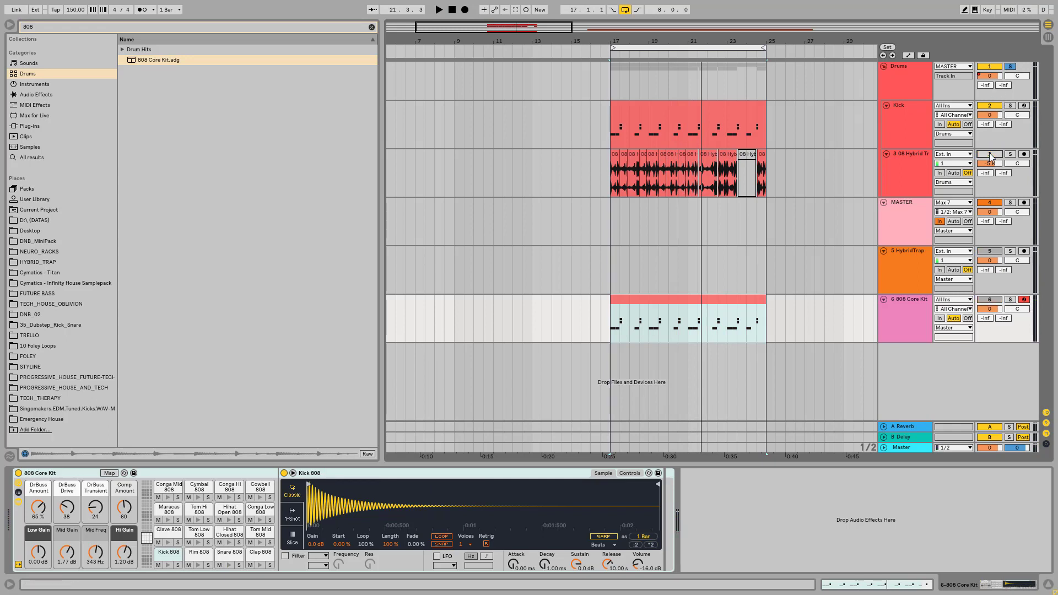
{"action": "key", "text": "space"}
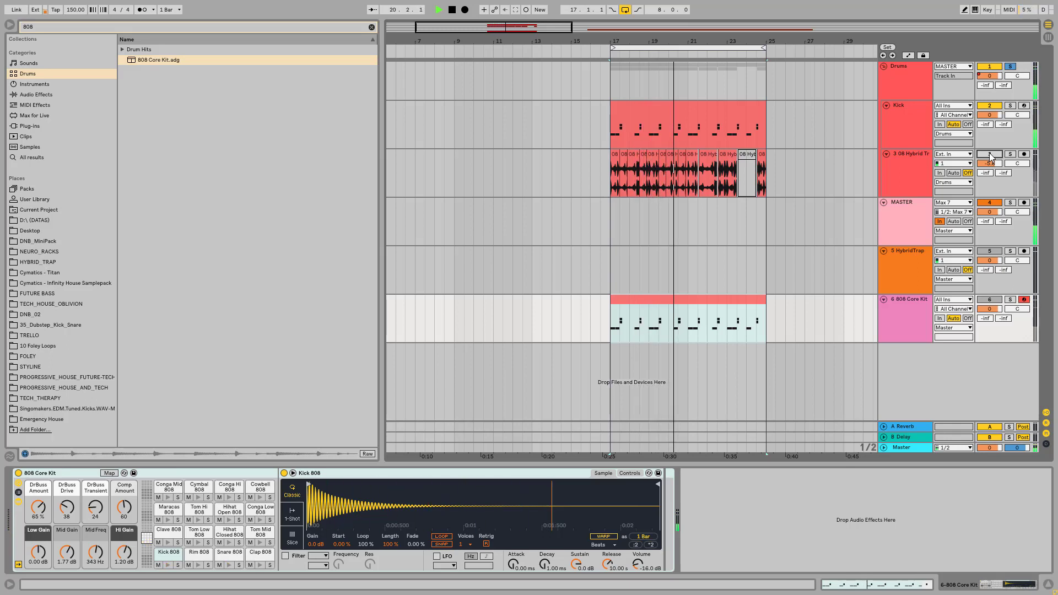
{"action": "key", "text": "space"}
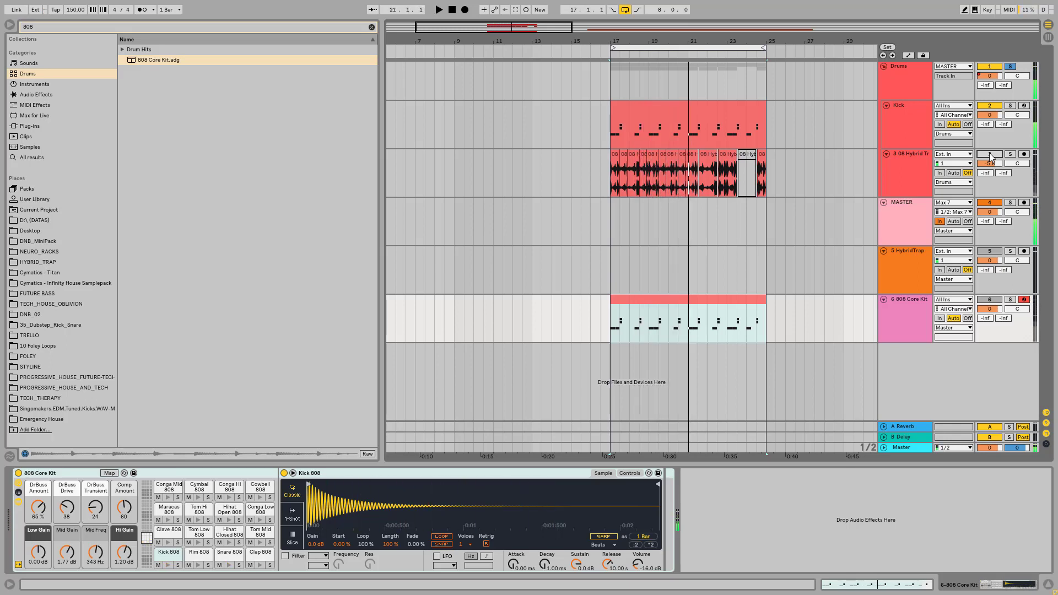
Step: Inspect the Kick track's Kick 808 sample settings and expand its Drum Sharpener device
{"action": "left_click", "coordinate": [907, 109]}
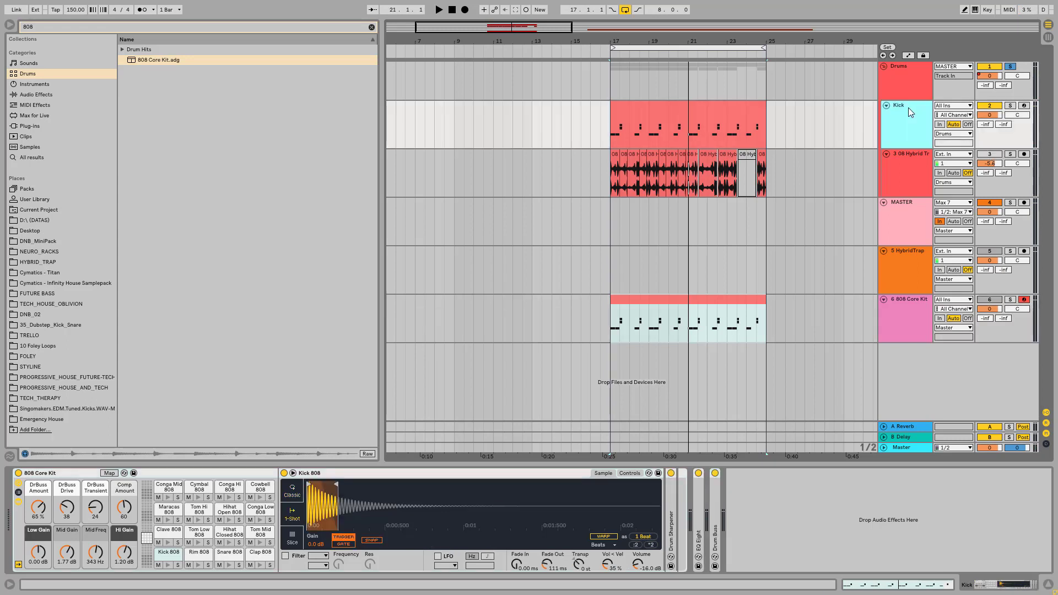
{"action": "left_click", "coordinate": [903, 65]}
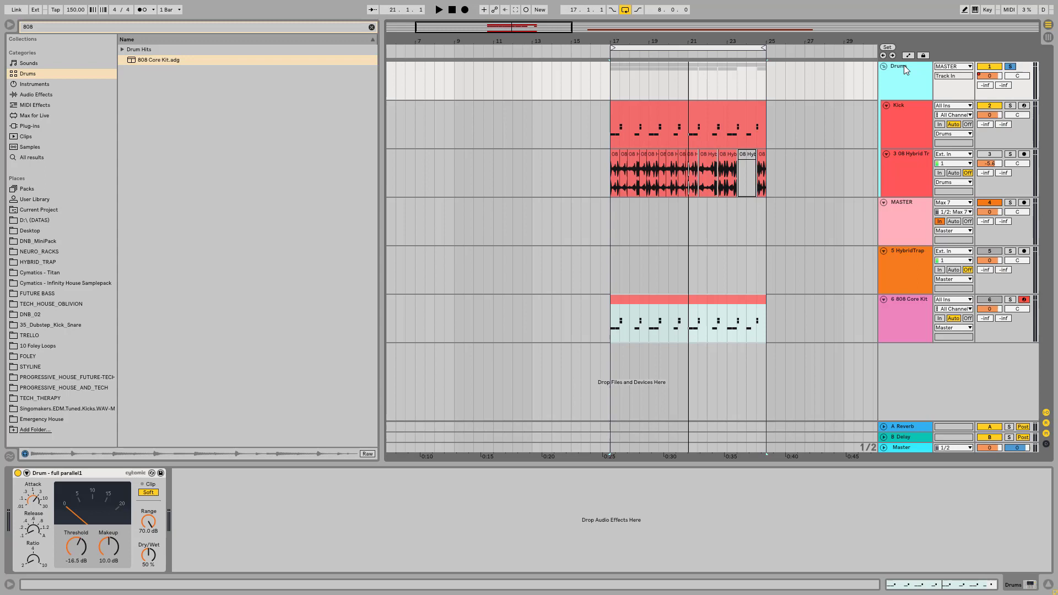
{"action": "left_click", "coordinate": [910, 104]}
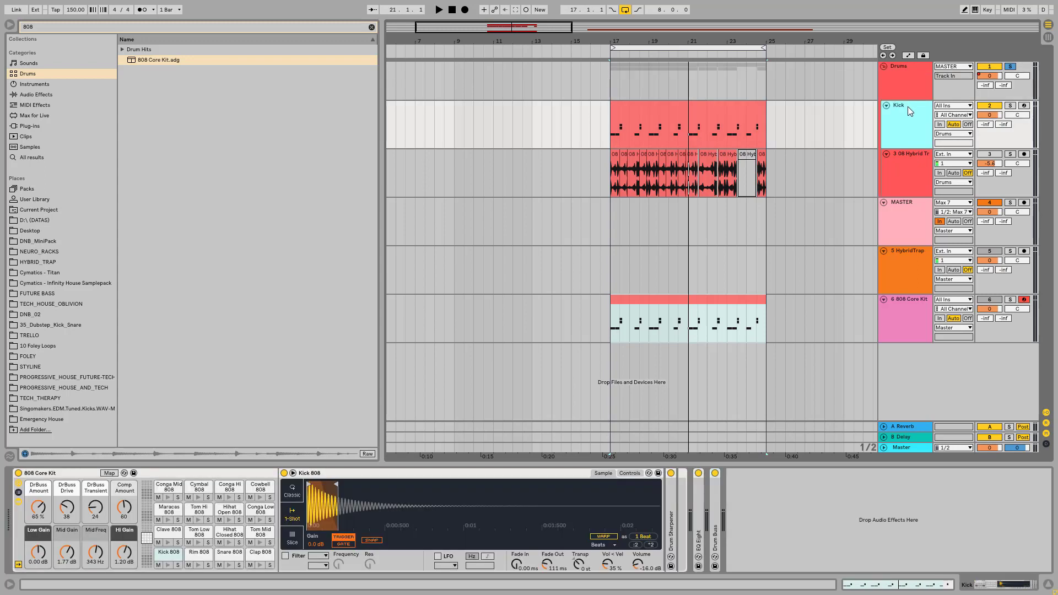
{"action": "left_click", "coordinate": [165, 557]}
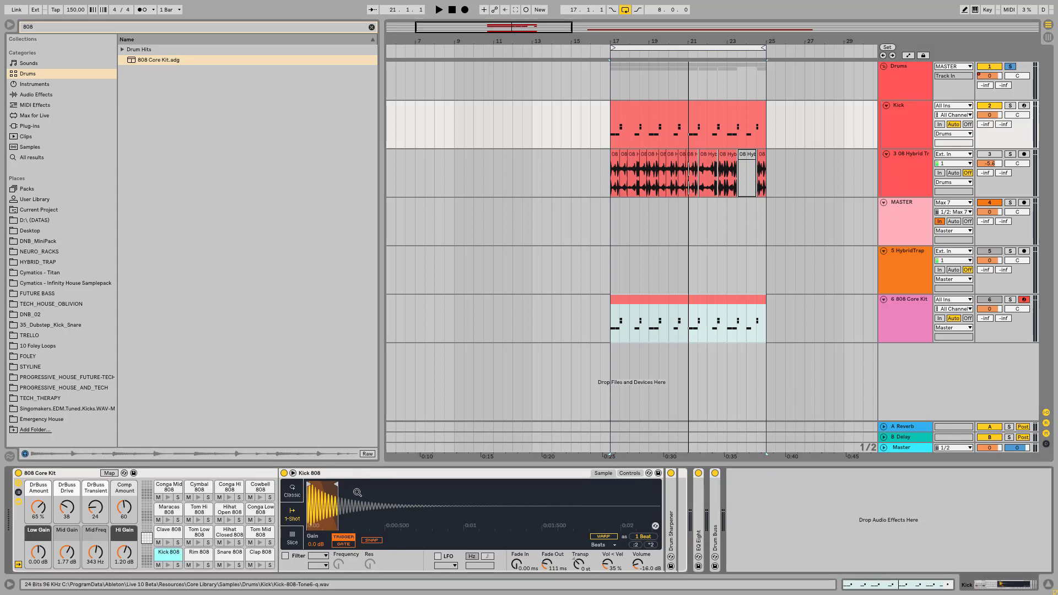
{"action": "mouse_move", "coordinate": [336, 484]}
{"action": "left_mouse_down"}
{"action": "mouse_move", "coordinate": [380, 490]}
{"action": "mouse_move", "coordinate": [340, 499]}
{"action": "left_mouse_up"}
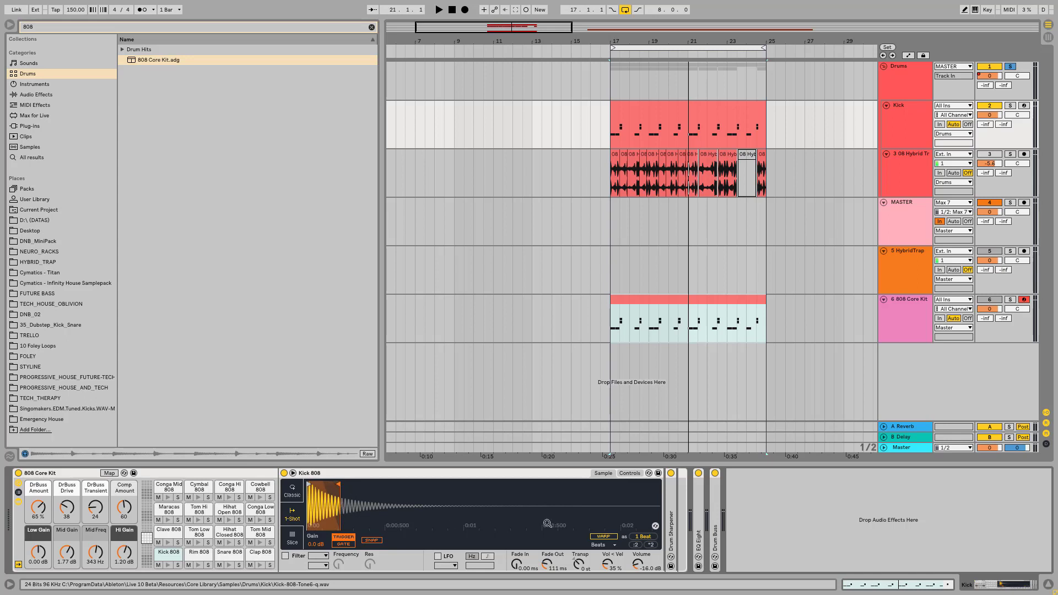
{"action": "double_click", "coordinate": [672, 507]}
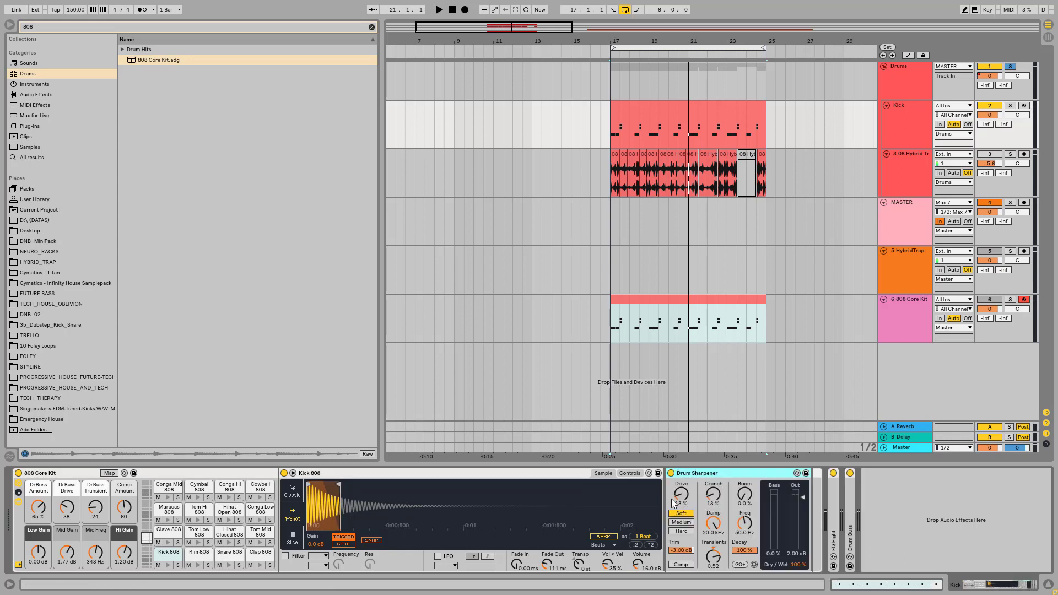
Step: Clear the browser search and list the Drum Buss presets among the audio effects
{"action": "left_click", "coordinate": [372, 28]}
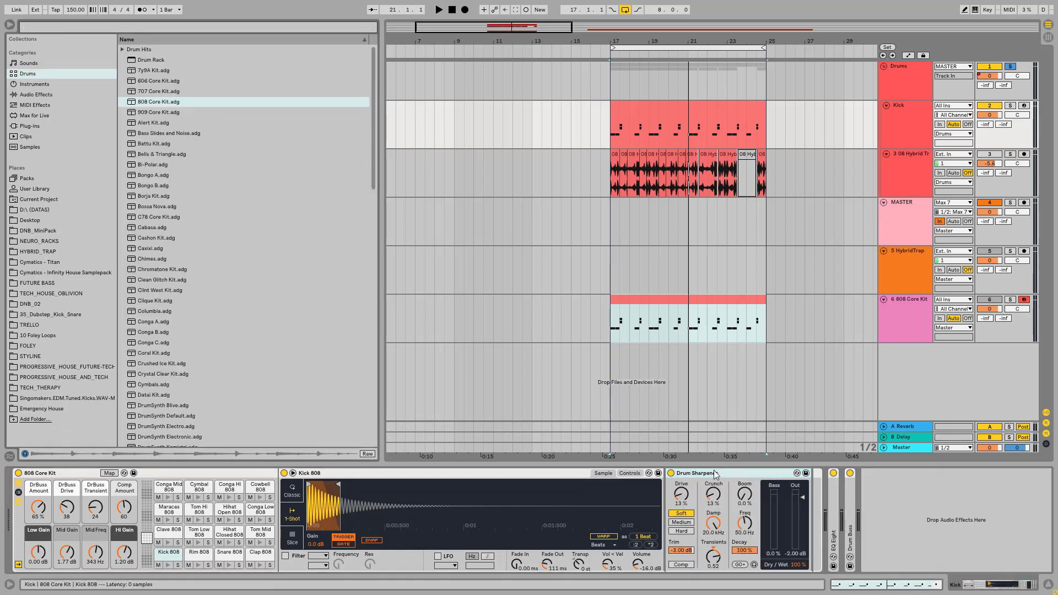
{"action": "left_click", "coordinate": [29, 95]}
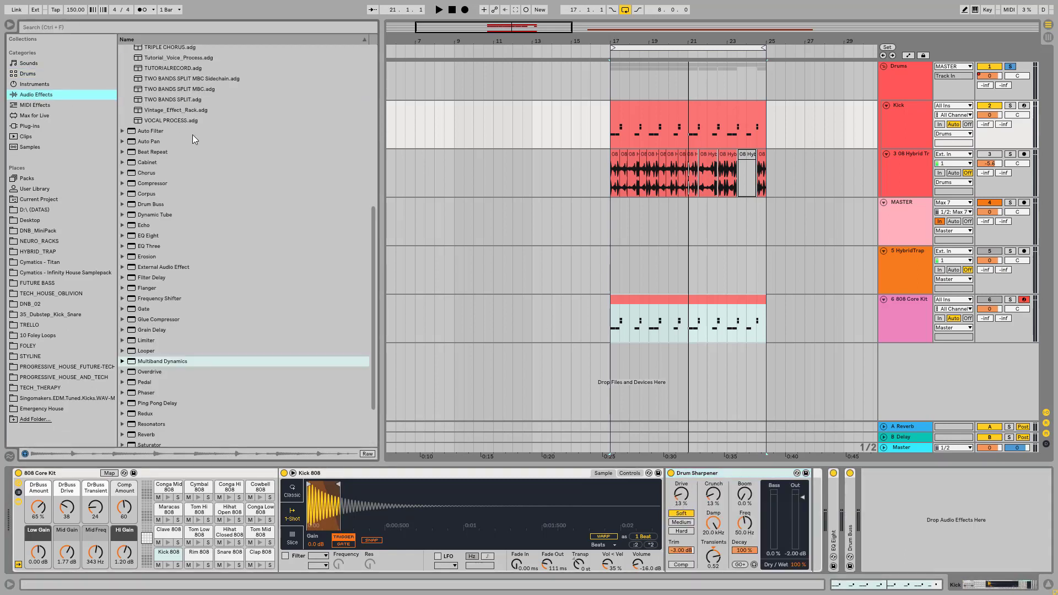
{"action": "scroll", "coordinate": [193, 135], "scroll_direction": "up", "scroll_amount": 8}
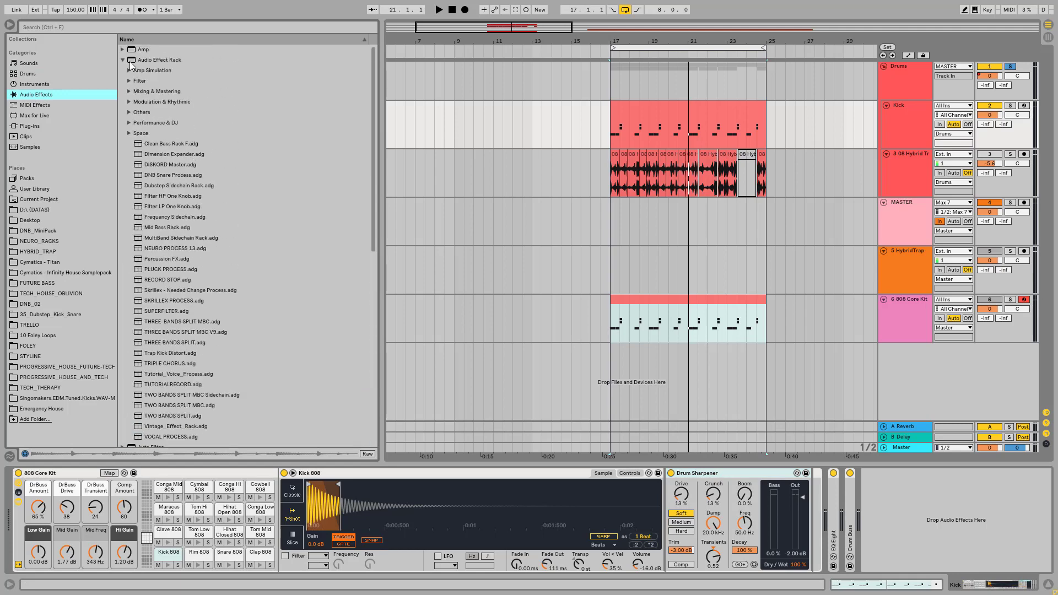
{"action": "left_click", "coordinate": [130, 61]}
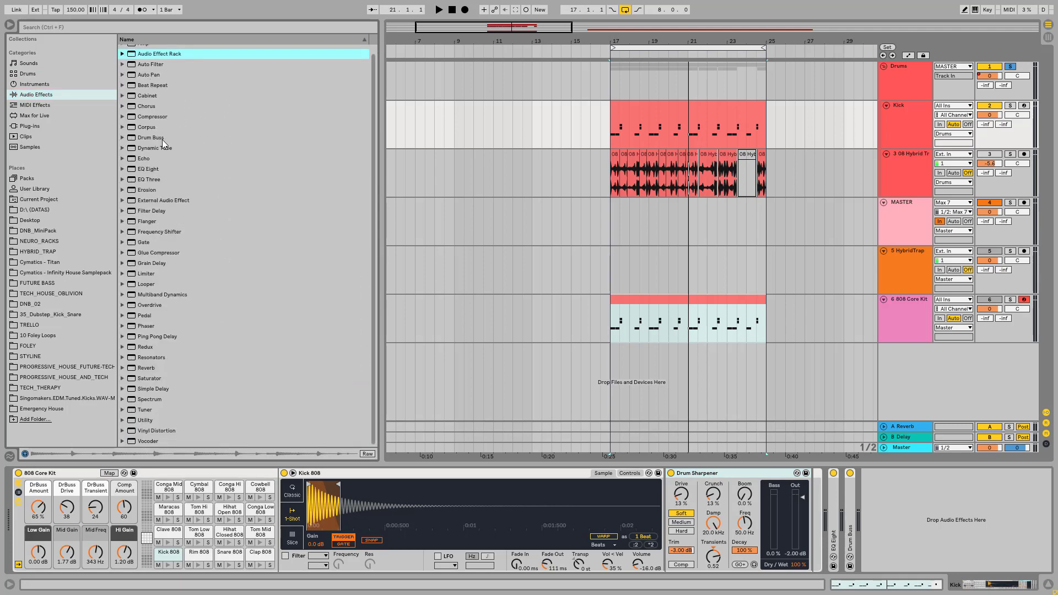
{"action": "left_click", "coordinate": [147, 139]}
{"action": "left_click", "coordinate": [122, 139]}
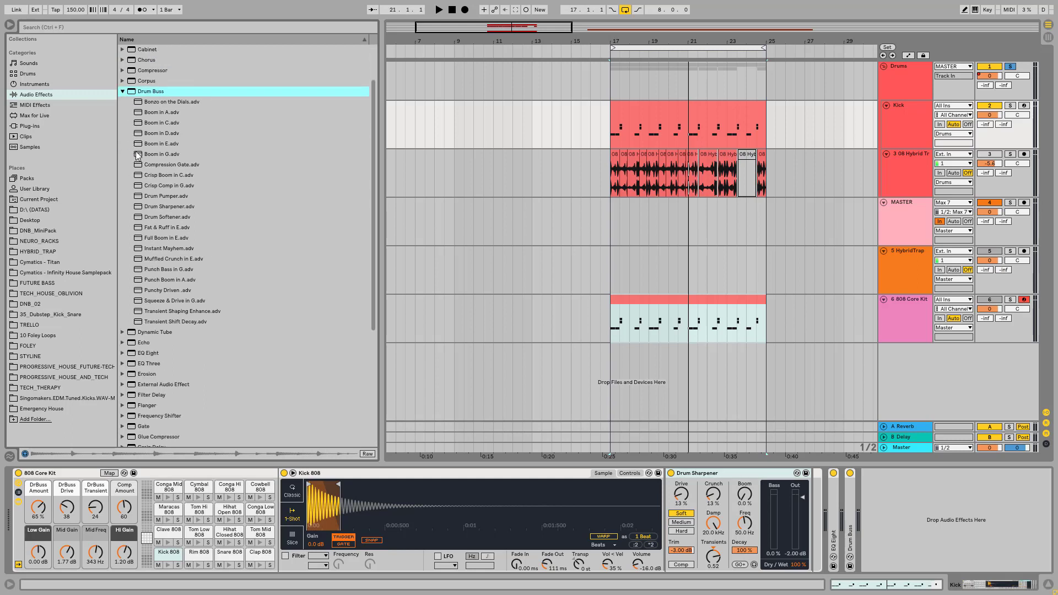
{"action": "left_click", "coordinate": [720, 471]}
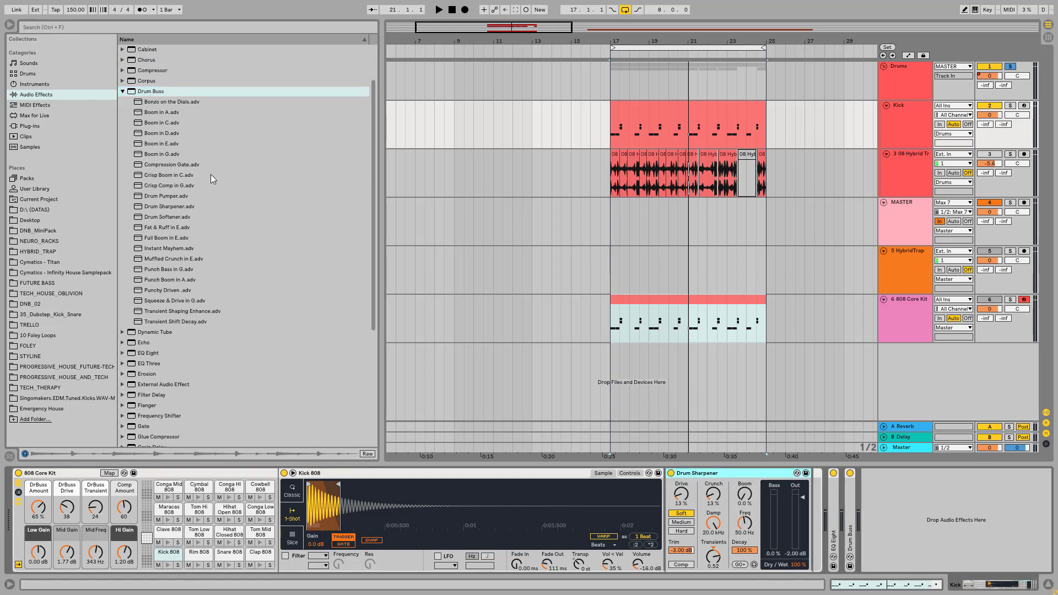
{"action": "left_click", "coordinate": [168, 164]}
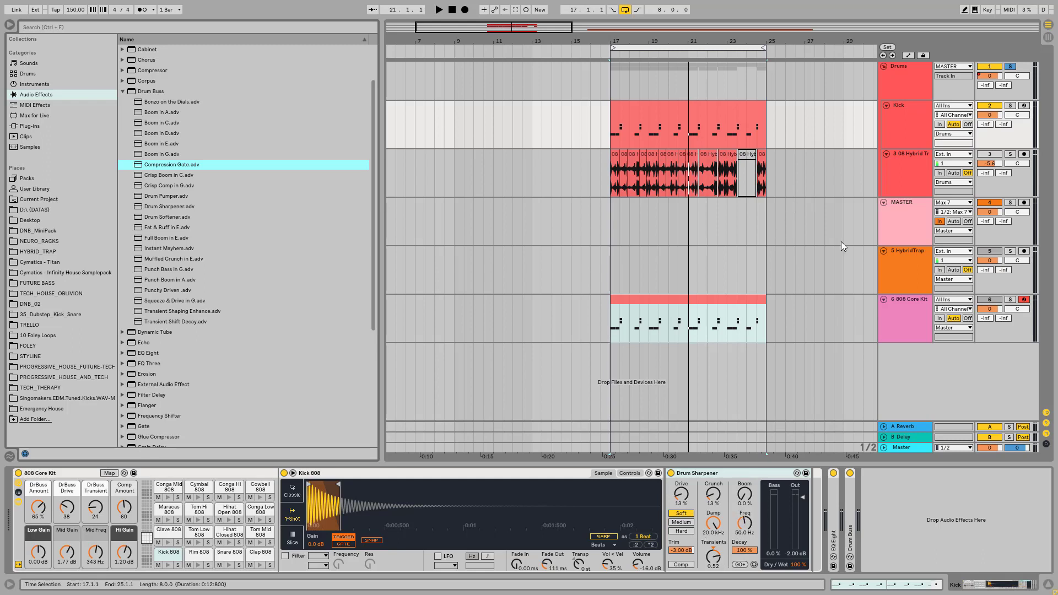
Step: Review the device chains of the Drums group, the MASTER track and the Kick track
{"action": "left_click", "coordinate": [910, 71]}
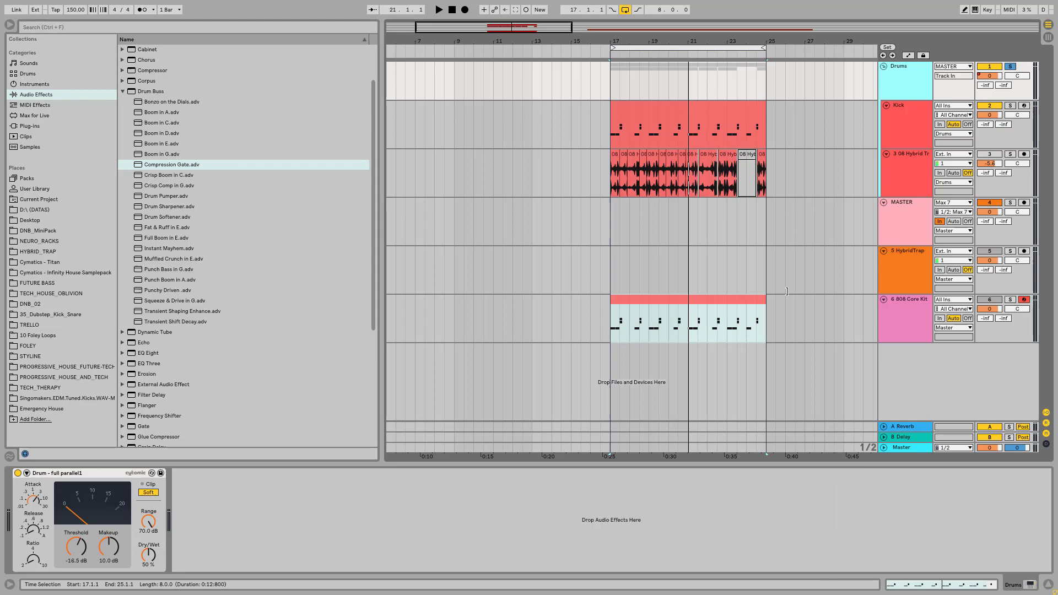
{"action": "left_click", "coordinate": [913, 201]}
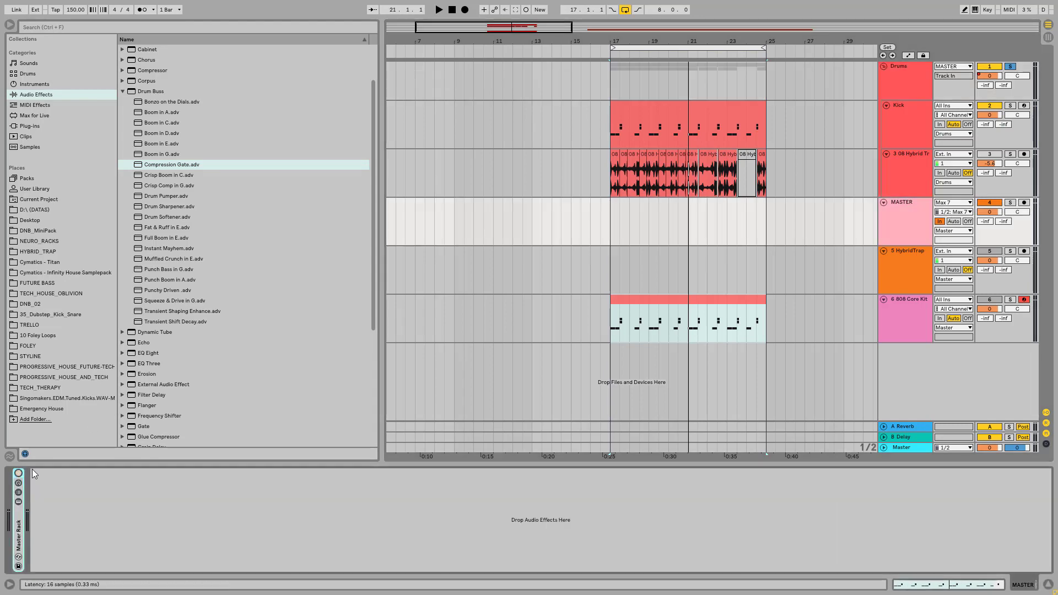
{"action": "left_click", "coordinate": [919, 87]}
{"action": "left_click", "coordinate": [903, 114]}
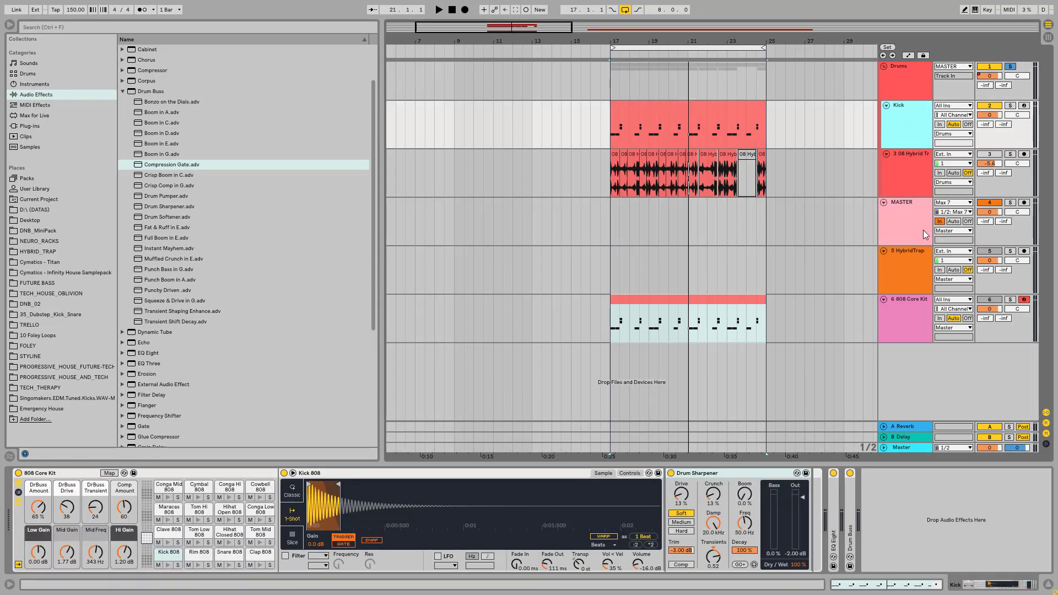
{"action": "left_click", "coordinate": [924, 234]}
{"action": "left_click", "coordinate": [913, 91]}
{"action": "left_click", "coordinate": [913, 141]}
{"action": "left_click", "coordinate": [884, 184]}
{"action": "left_click", "coordinate": [910, 121]}
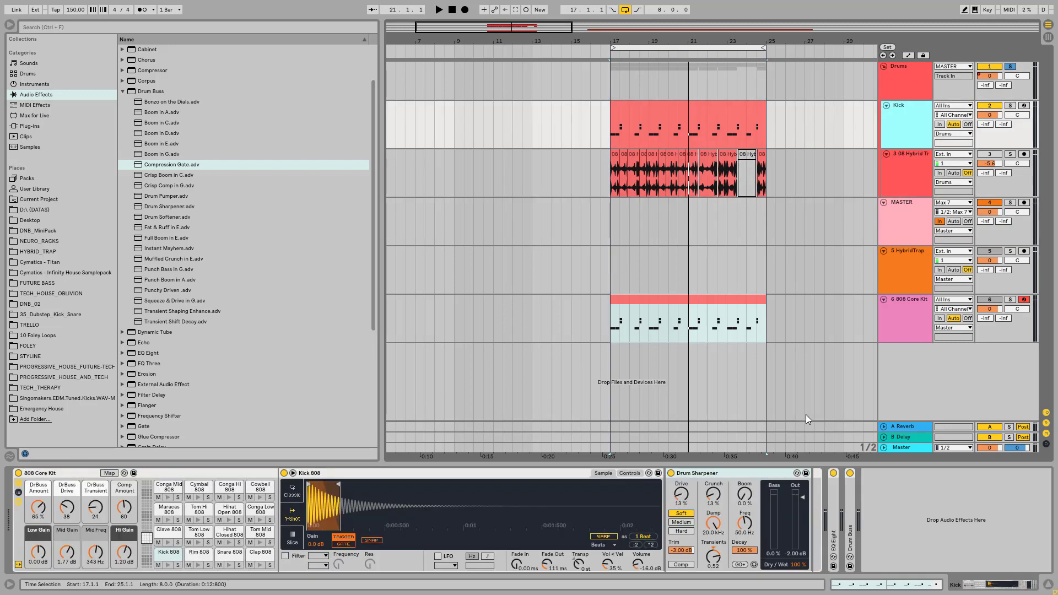
Step: Bypass EQ Eight and Drum Buss on the Kick track and compare playback with Drum Sharpener off and on
{"action": "left_click", "coordinate": [833, 473]}
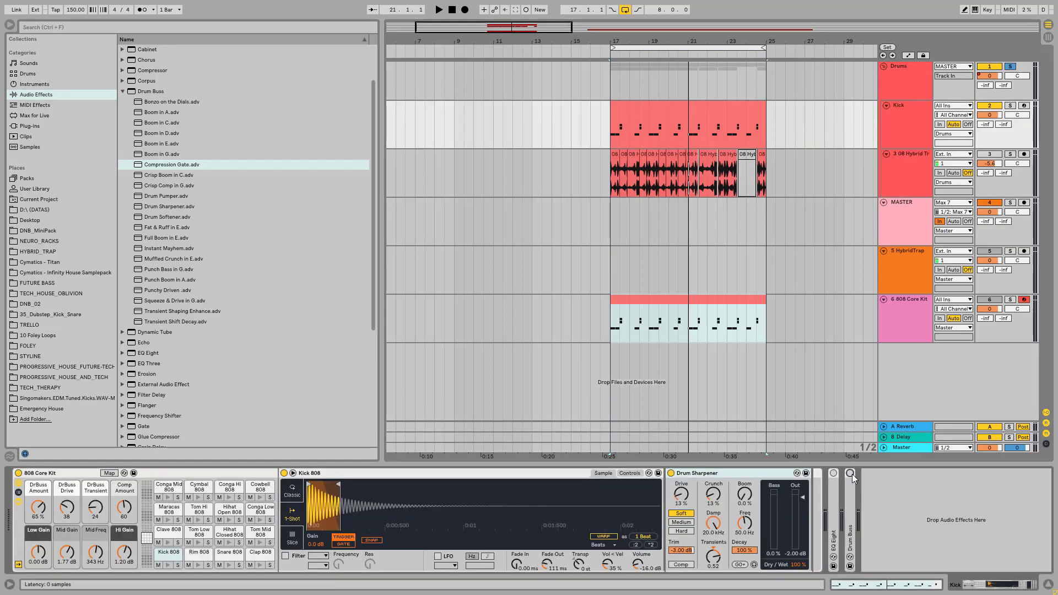
{"action": "key", "text": "space"}
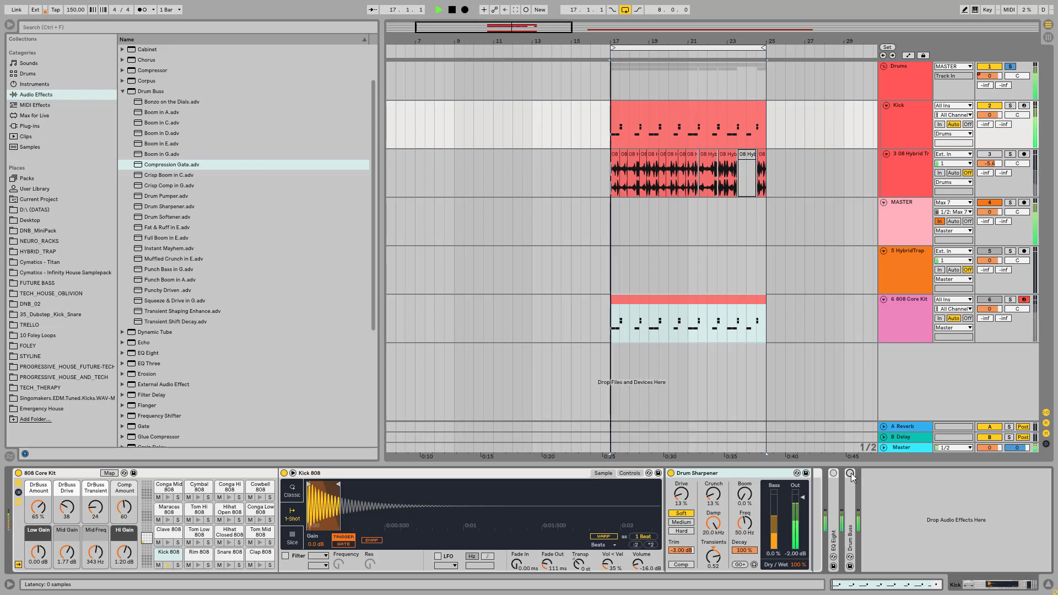
{"action": "left_click", "coordinate": [671, 473]}
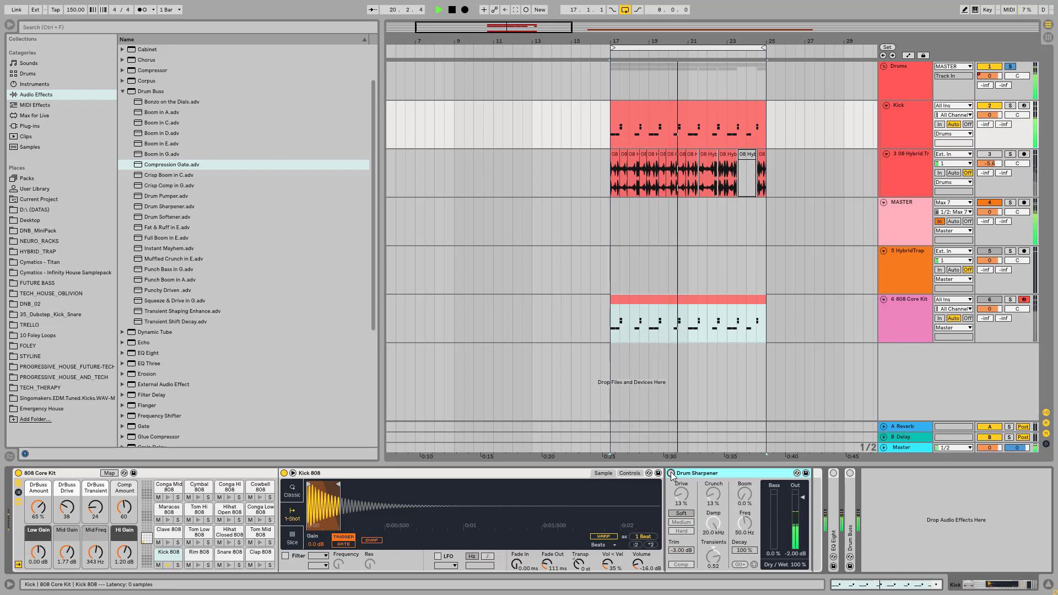
{"action": "left_click", "coordinate": [671, 473]}
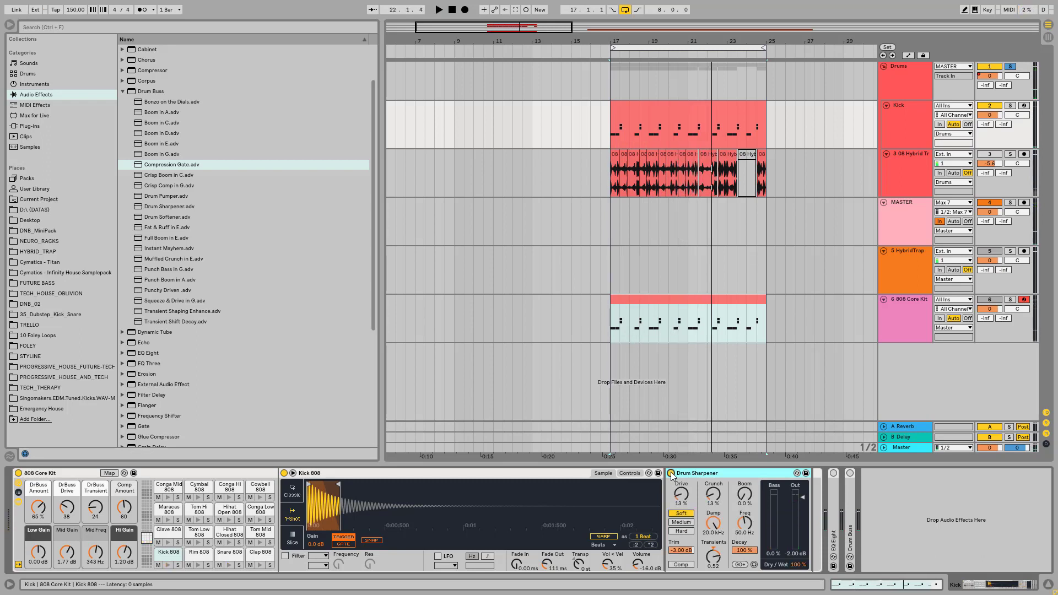
Step: Examine the EQ Eight curve following Drum Sharpener, then the Snare 808 pad's own EQ Eight curve, collapsing each device
{"action": "double_click", "coordinate": [834, 495]}
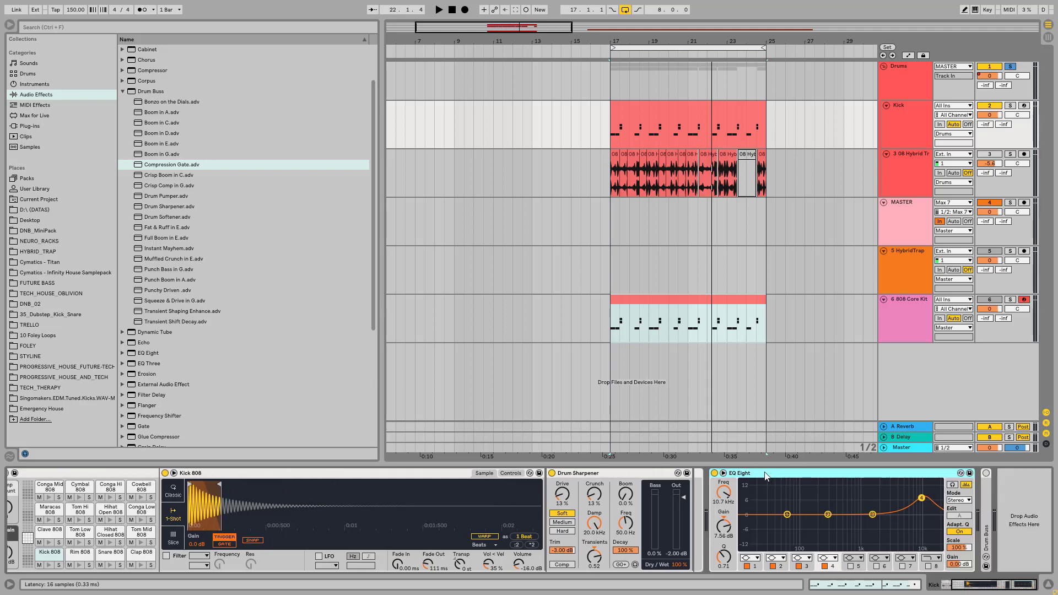
{"action": "double_click", "coordinate": [765, 474]}
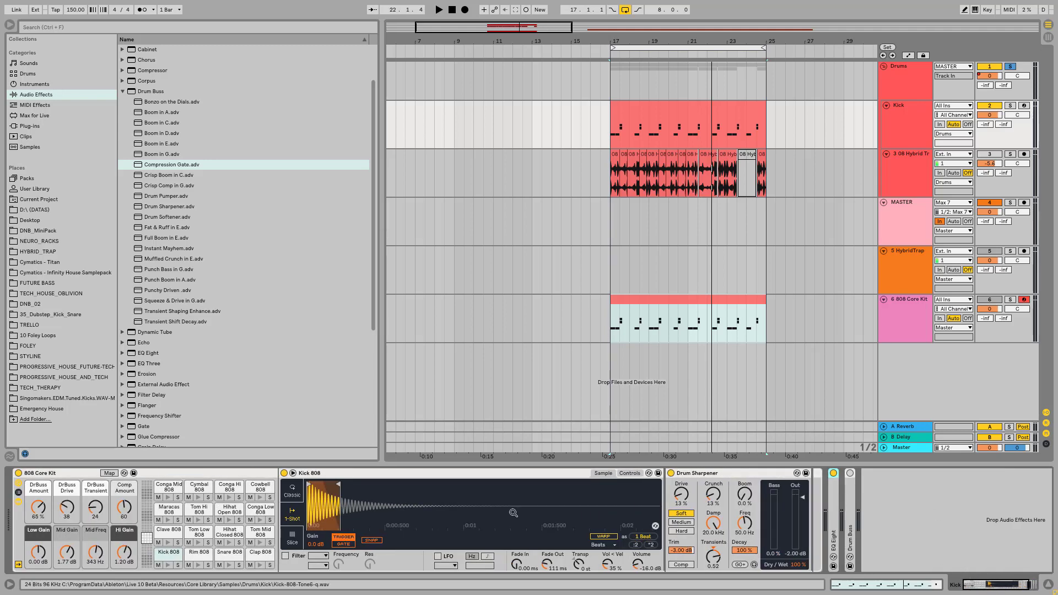
{"action": "left_click", "coordinate": [228, 553]}
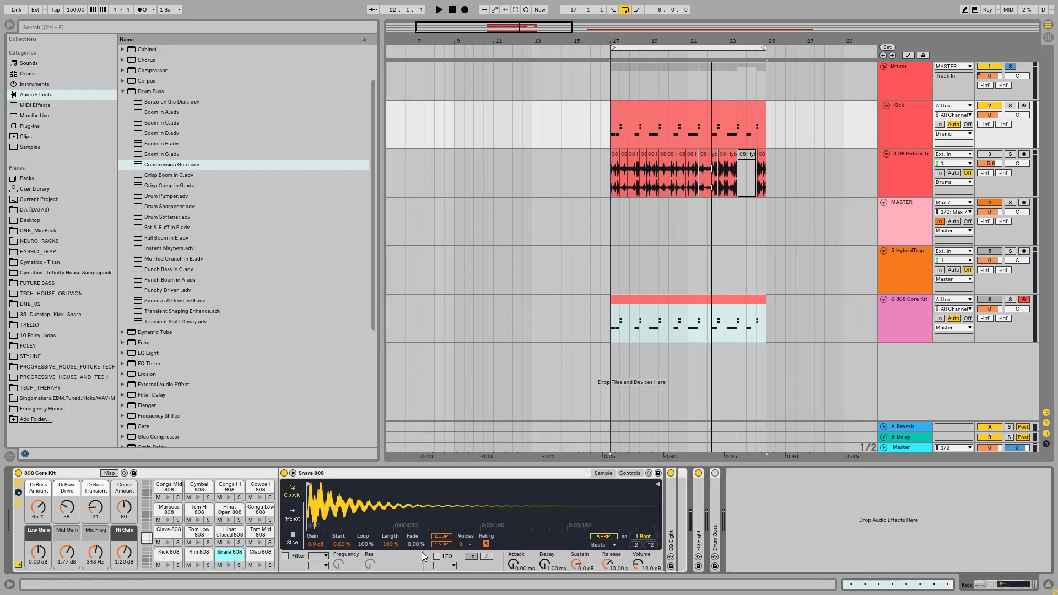
{"action": "double_click", "coordinate": [668, 503]}
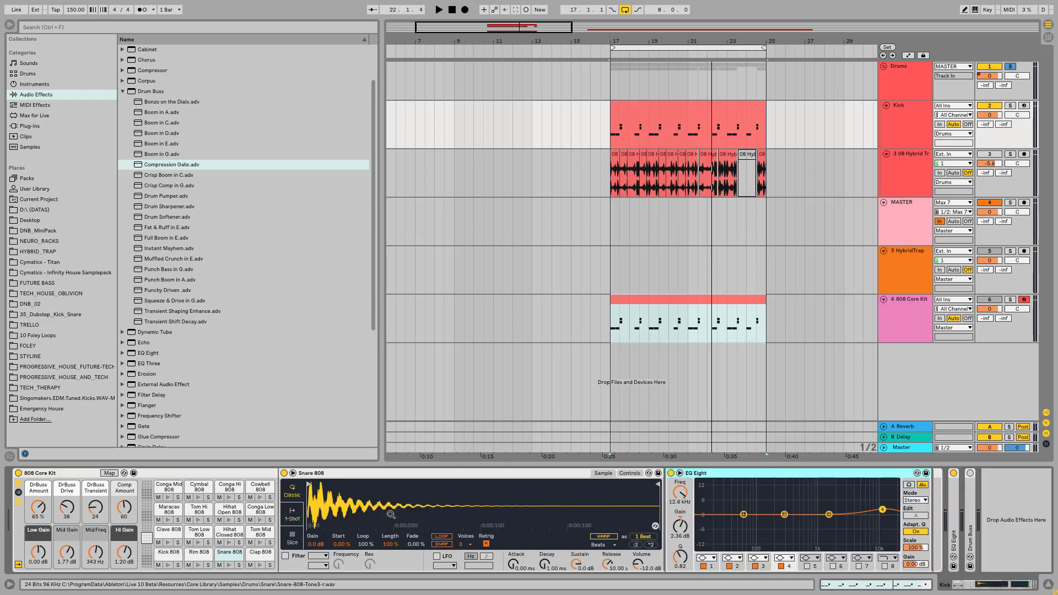
{"action": "double_click", "coordinate": [735, 474]}
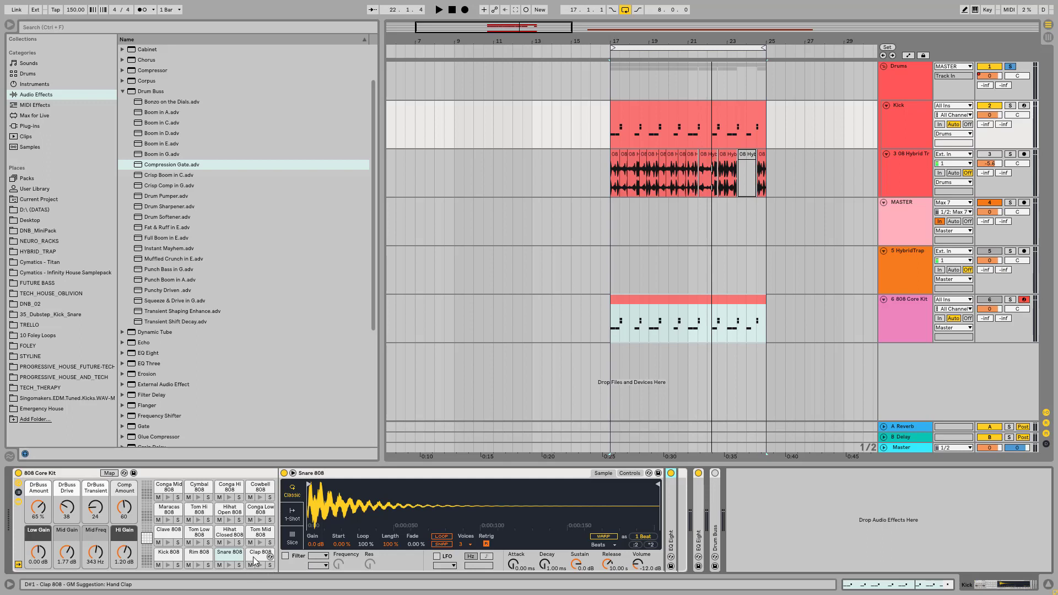
Step: Show the Clap 808 pad's sample settings and examine the EQ Eight curve following it
{"action": "left_click", "coordinate": [252, 555]}
{"action": "double_click", "coordinate": [684, 515]}
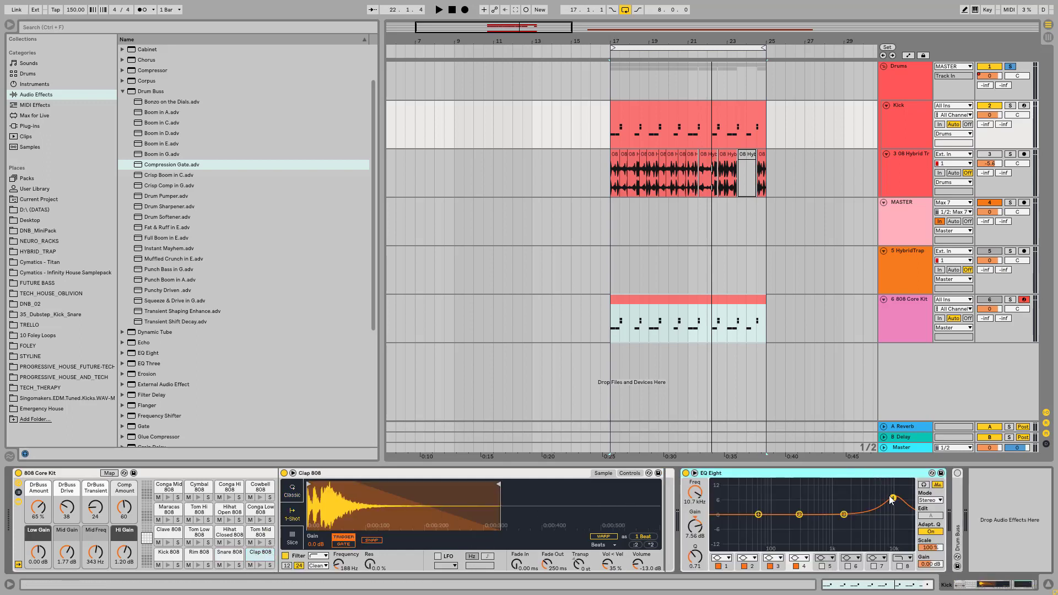
{"action": "double_click", "coordinate": [793, 474]}
Step: Expand the Drum Buss on the Kick track and compare playback with it off and on
{"action": "double_click", "coordinate": [703, 516]}
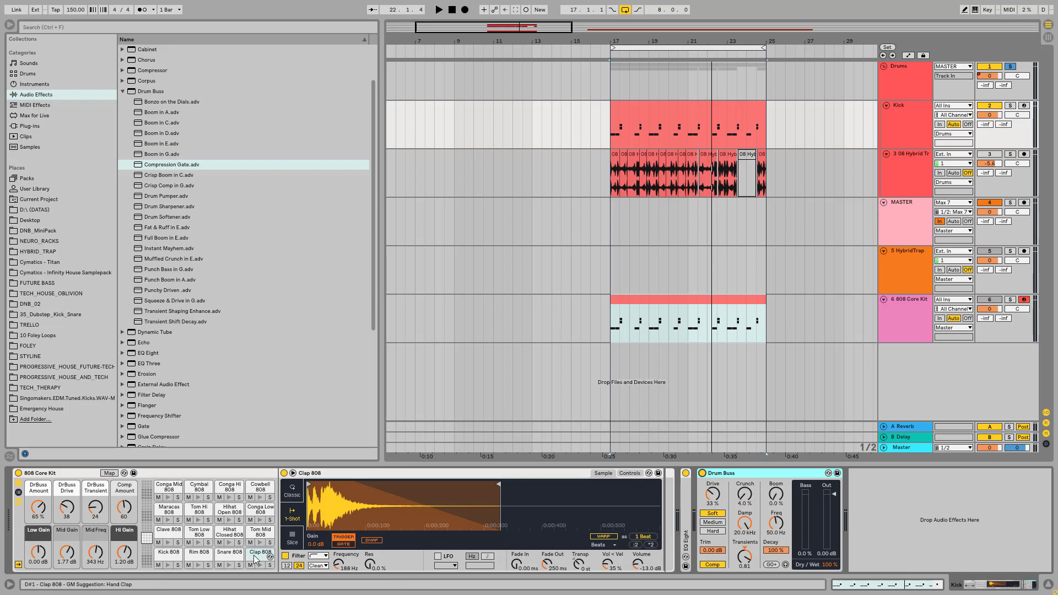
{"action": "key", "text": "space"}
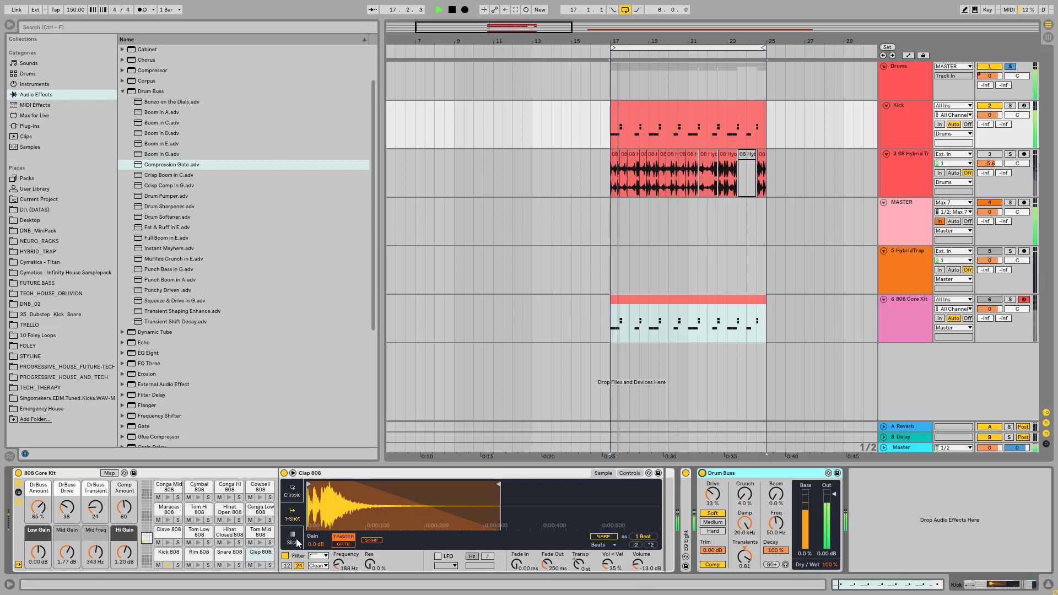
{"action": "left_click", "coordinate": [702, 473]}
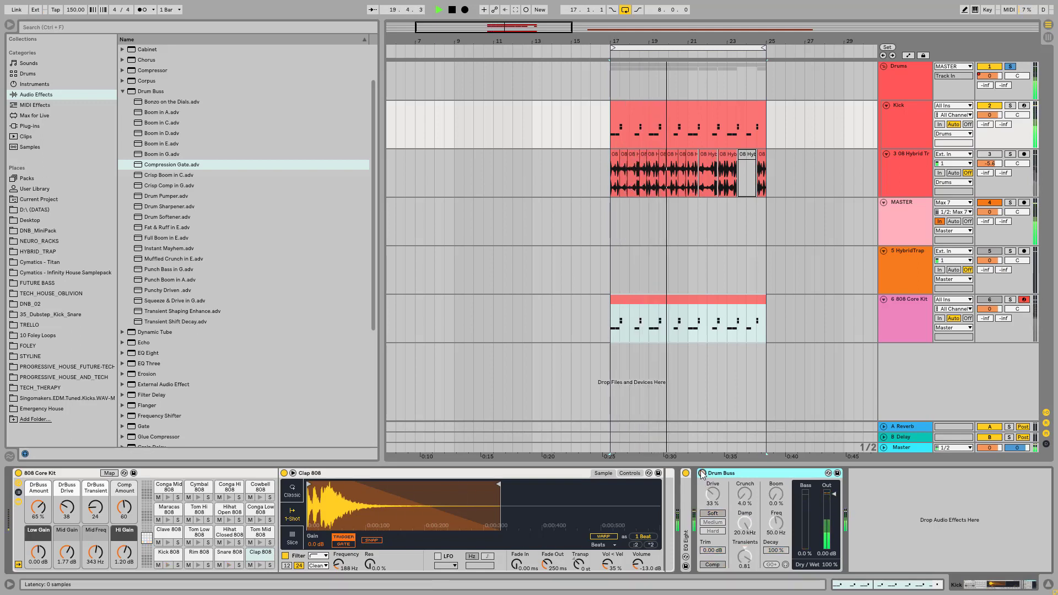
{"action": "left_click", "coordinate": [702, 472]}
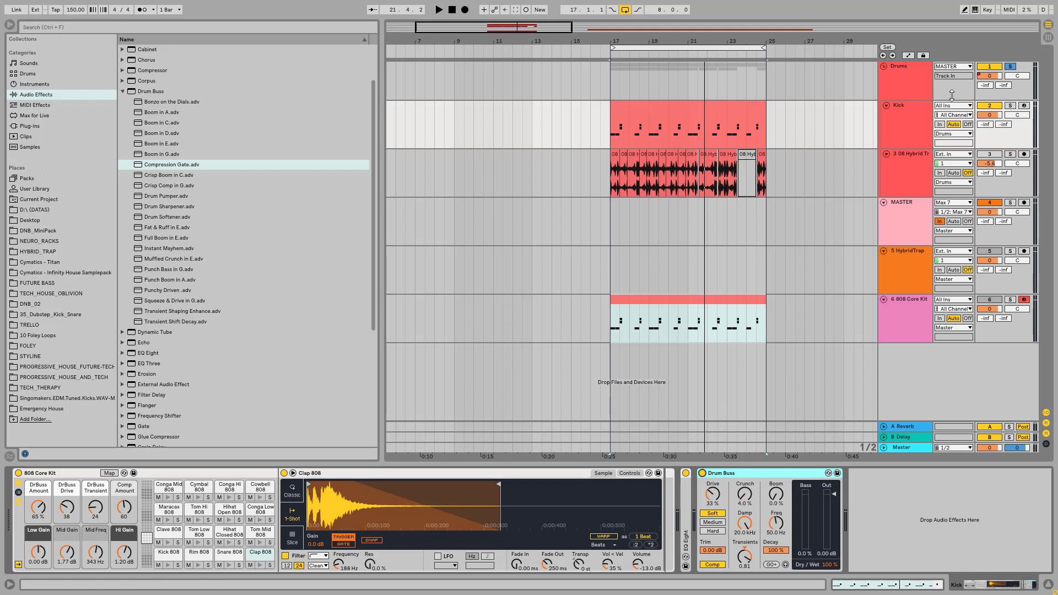
Step: Collapse the Drum Buss on the Kick track and play back the processed drums
{"action": "double_click", "coordinate": [741, 470]}
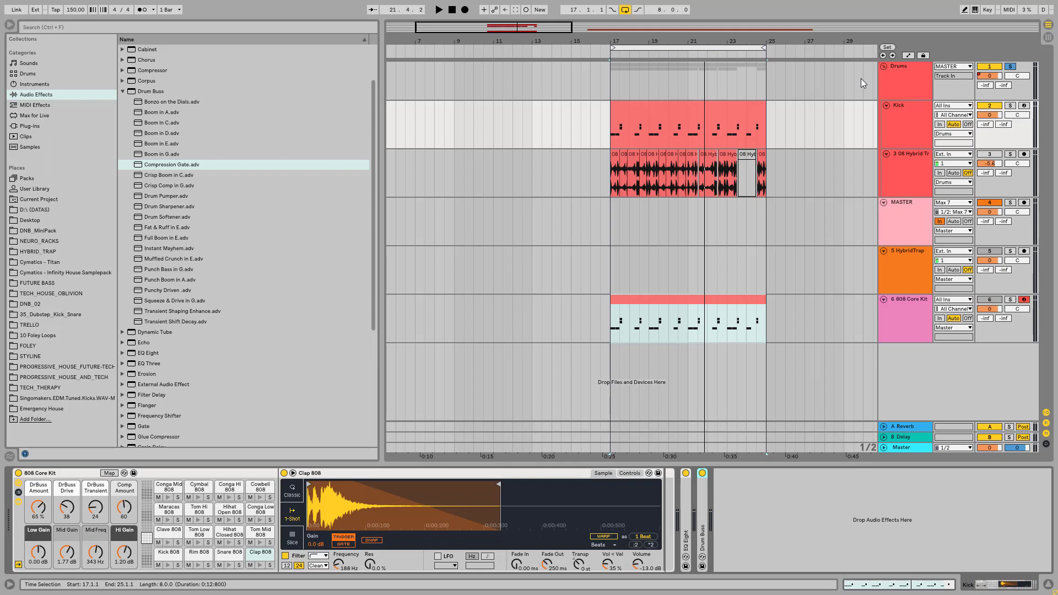
{"action": "key", "text": "space"}
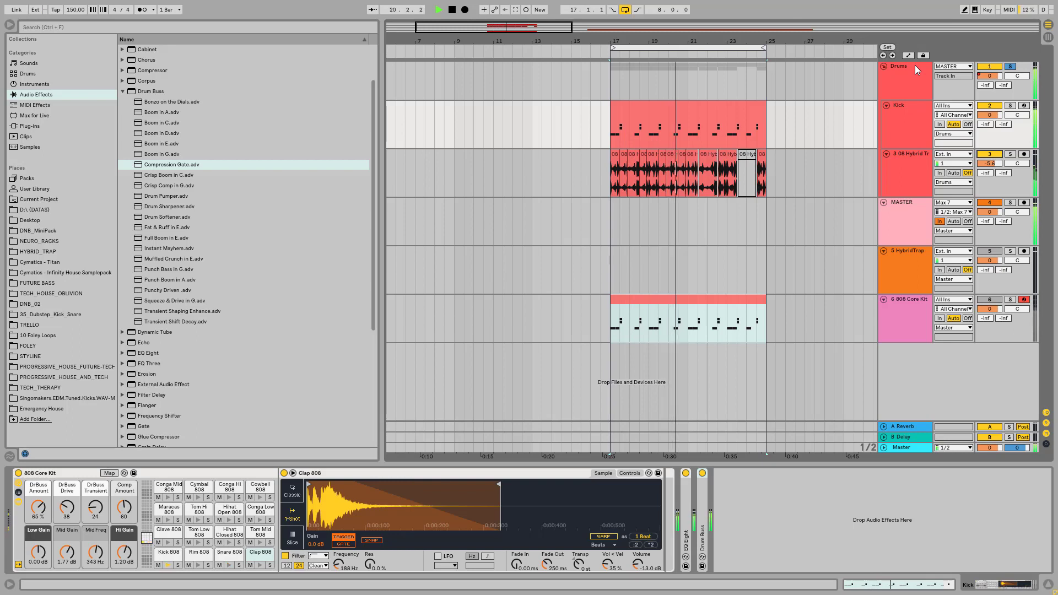
{"action": "key", "text": "space"}
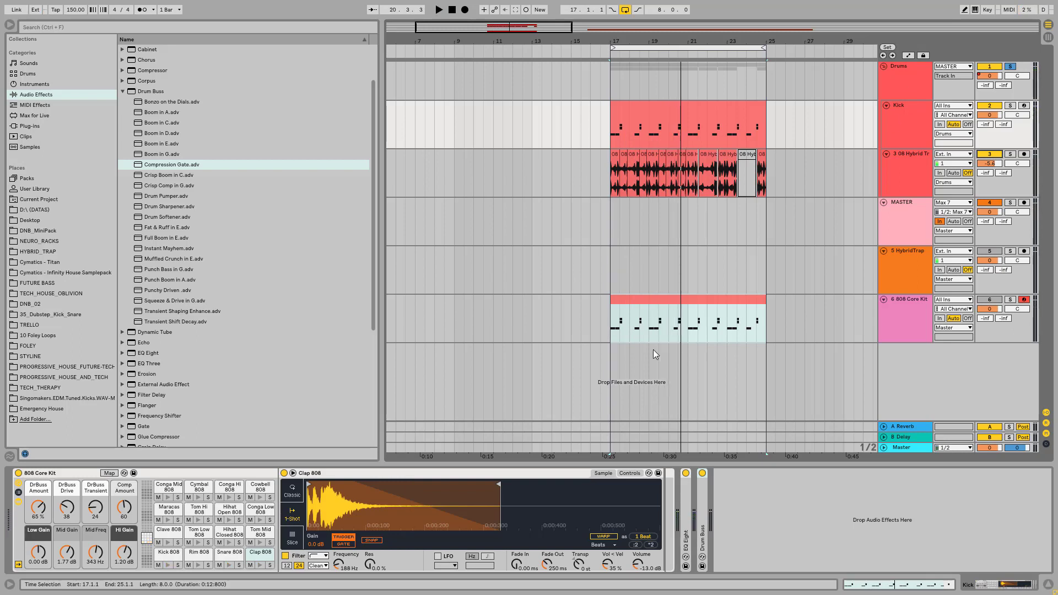
Step: Show the MASTER track's device chain by expanding the Master Rack and its first Multiband Dynamics
{"action": "left_click", "coordinate": [911, 199]}
{"action": "left_click", "coordinate": [910, 209]}
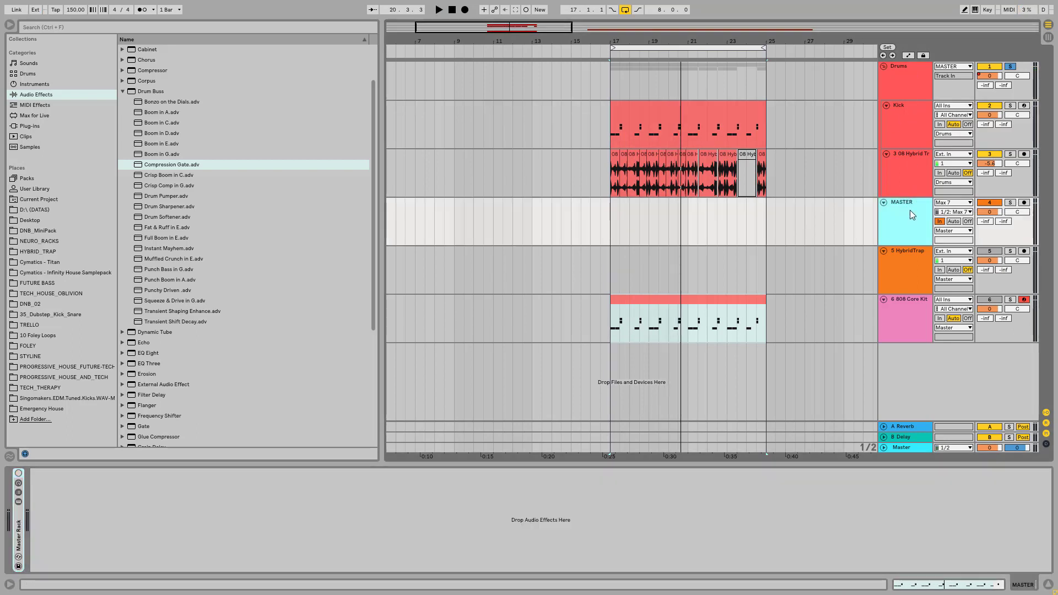
{"action": "double_click", "coordinate": [22, 530]}
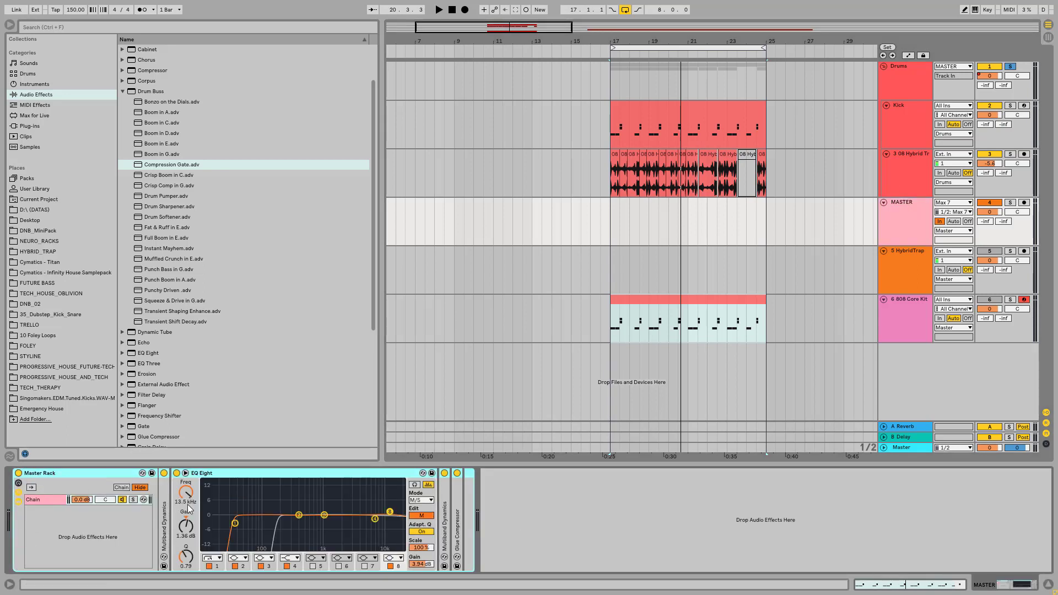
{"action": "double_click", "coordinate": [164, 524]}
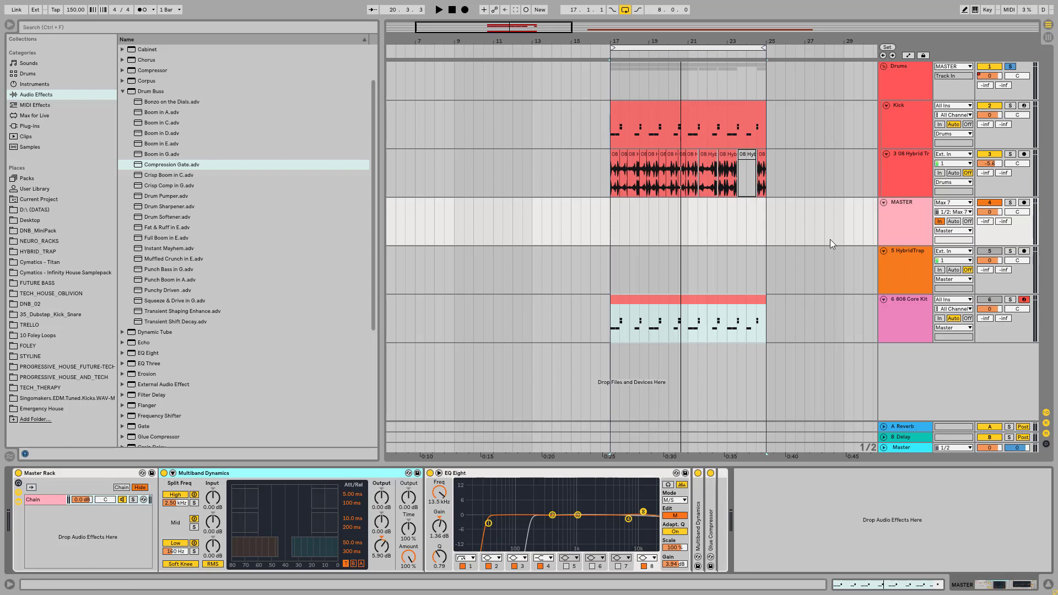
Step: Bypass EQ Eight and the devices following it, and compare playback with the Master Rack off and on
{"action": "left_click", "coordinate": [430, 473]}
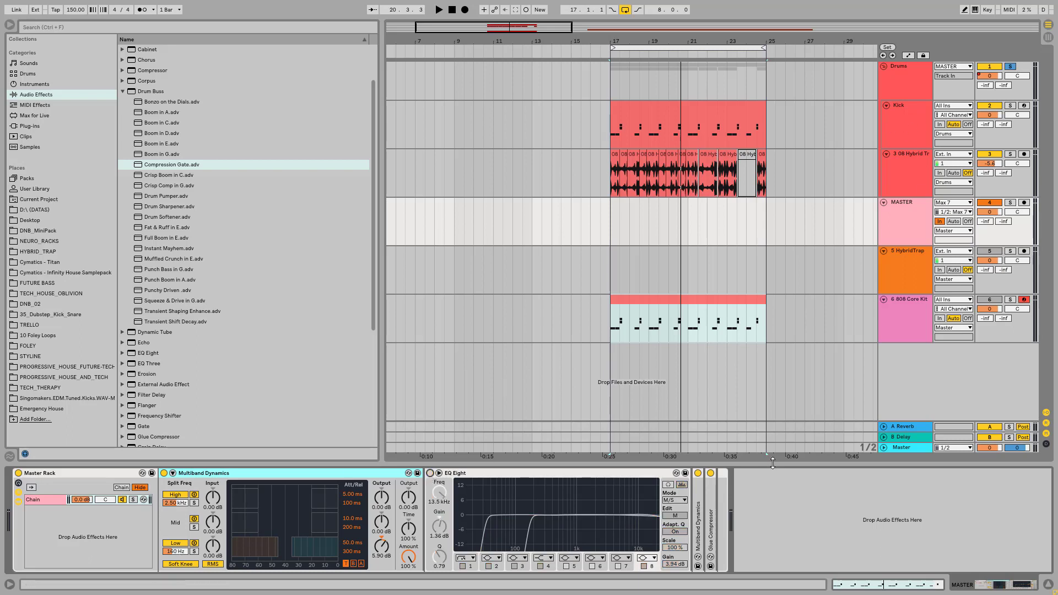
{"action": "left_click", "coordinate": [697, 472]}
{"action": "key", "text": "space"}
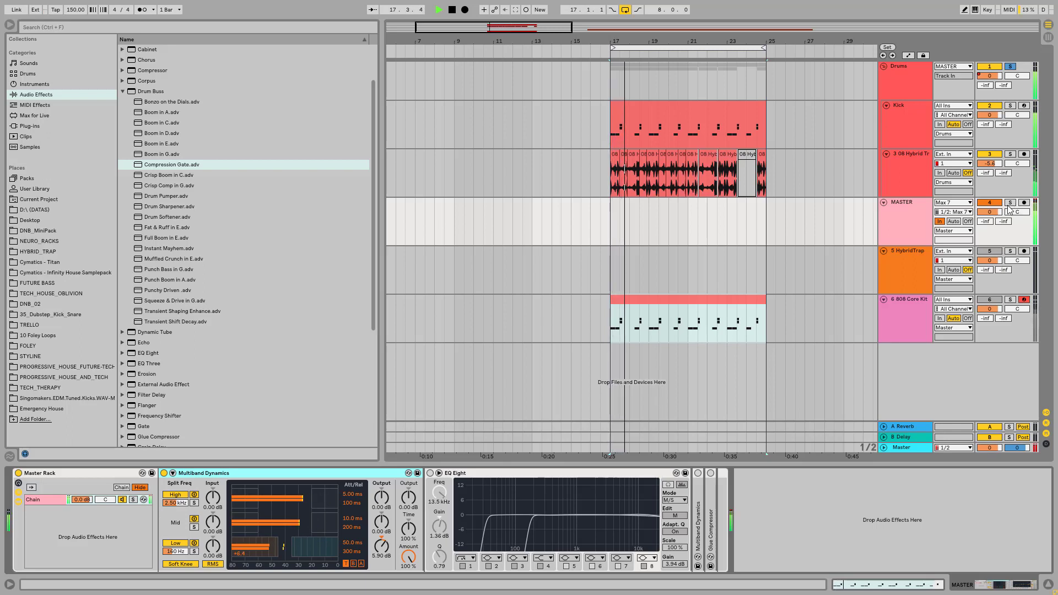
{"action": "left_click", "coordinate": [906, 207]}
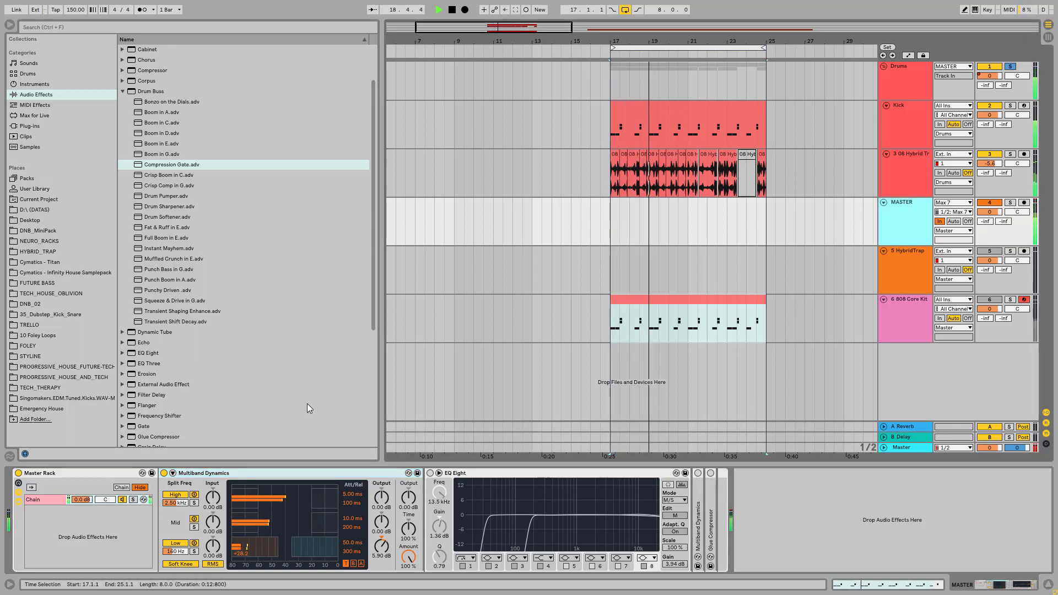
{"action": "left_click", "coordinate": [163, 473]}
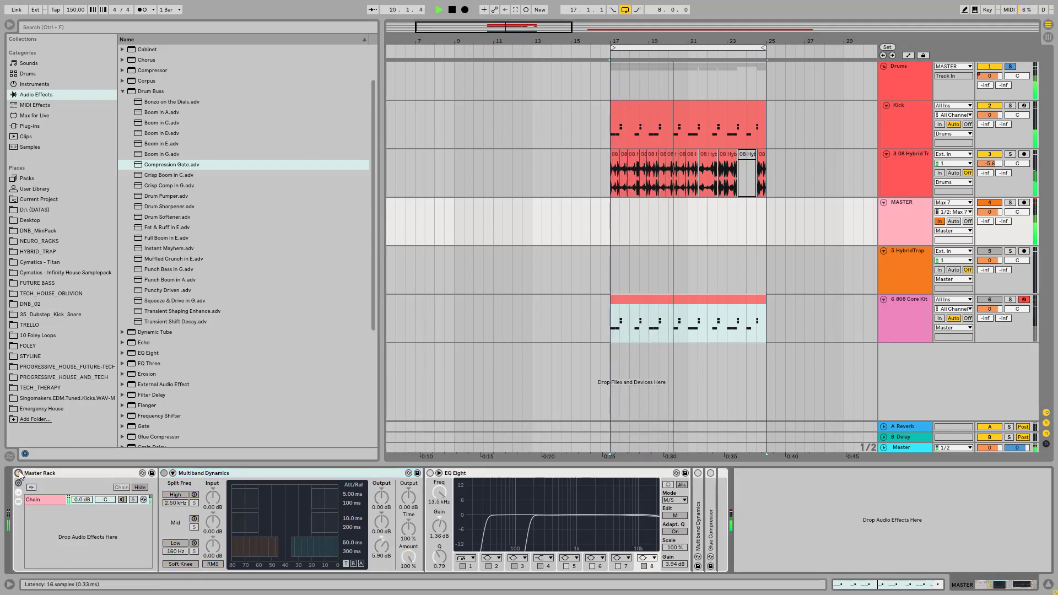
{"action": "left_click", "coordinate": [19, 473]}
{"action": "left_click", "coordinate": [19, 473]}
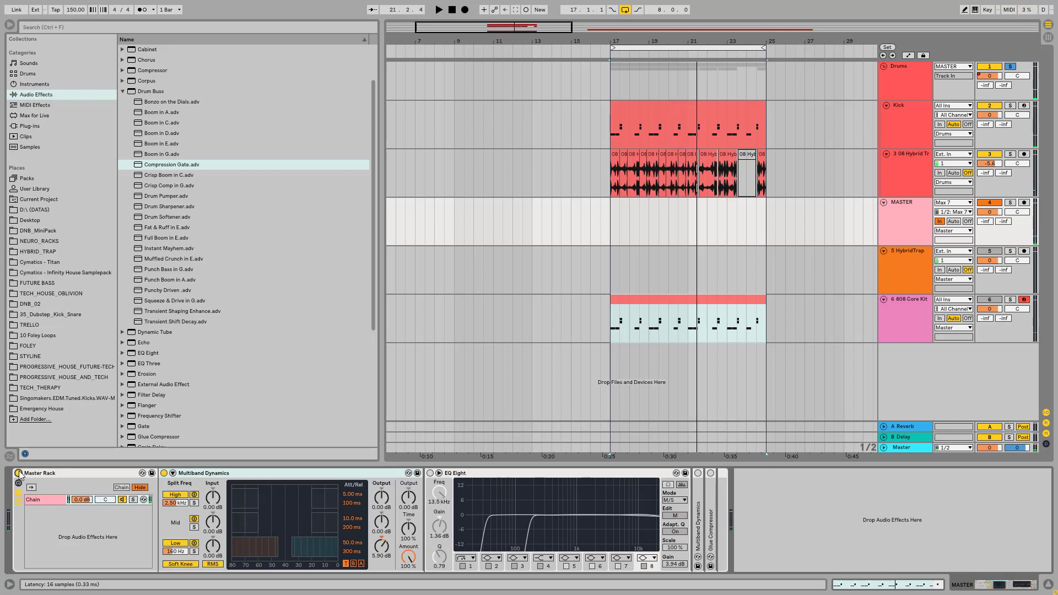
Step: Switch the Master Rack's EQ Eight back on and examine its Mid and Side curves
{"action": "left_click", "coordinate": [430, 473]}
{"action": "left_click", "coordinate": [488, 523]}
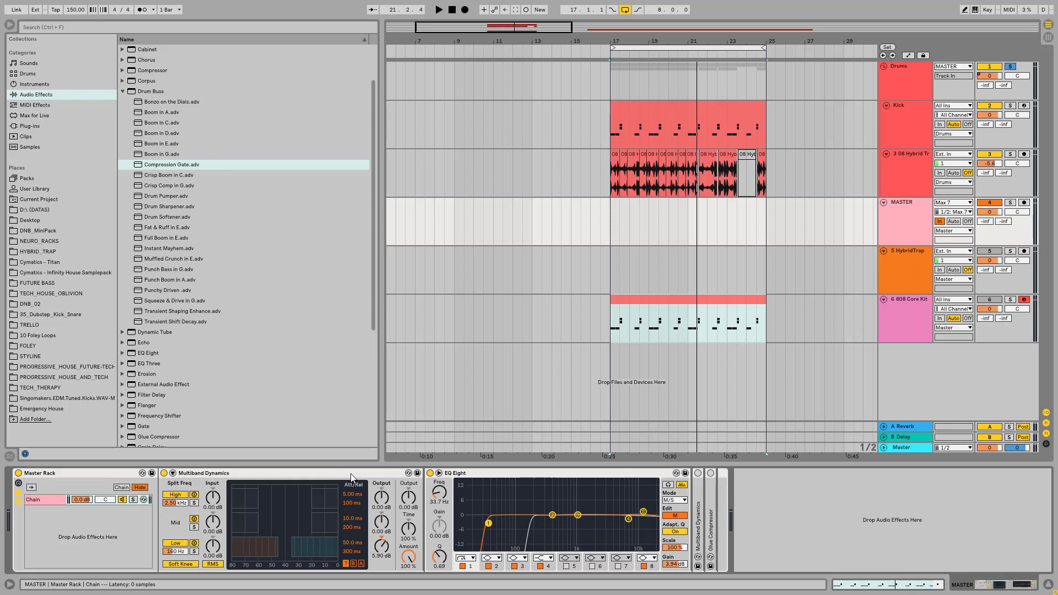
{"action": "left_click", "coordinate": [529, 478]}
{"action": "left_click", "coordinate": [674, 515]}
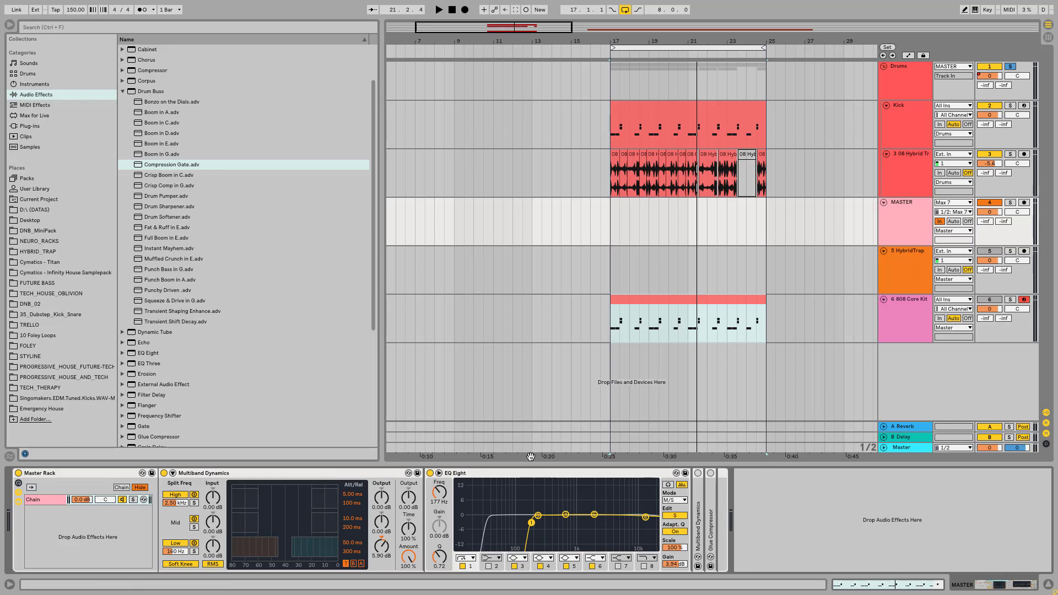
Step: Compare playback with the Master Rack's EQ Eight off and on
{"action": "key", "text": "space"}
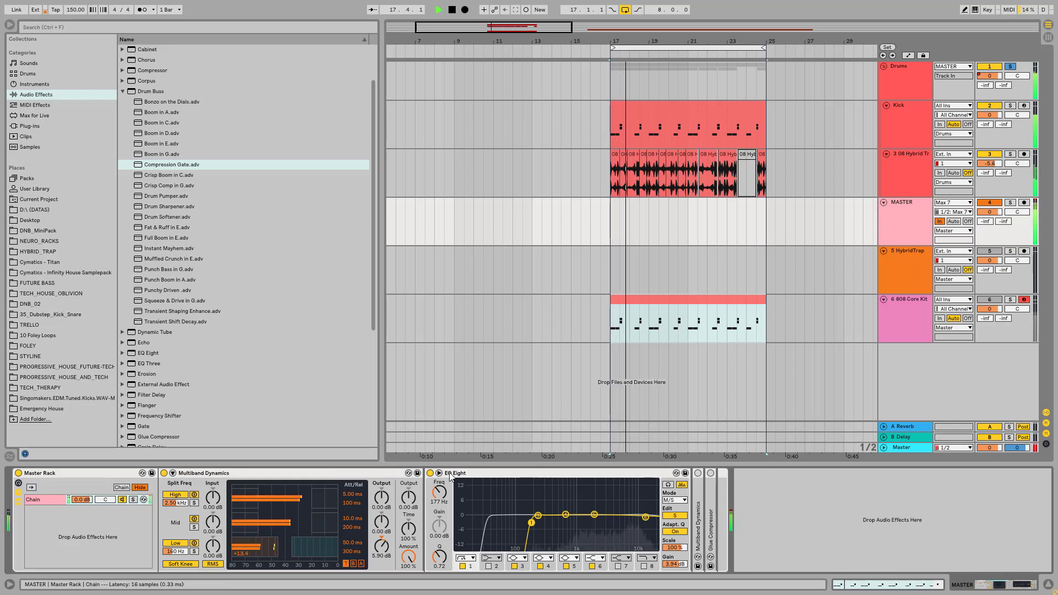
{"action": "left_click", "coordinate": [430, 473]}
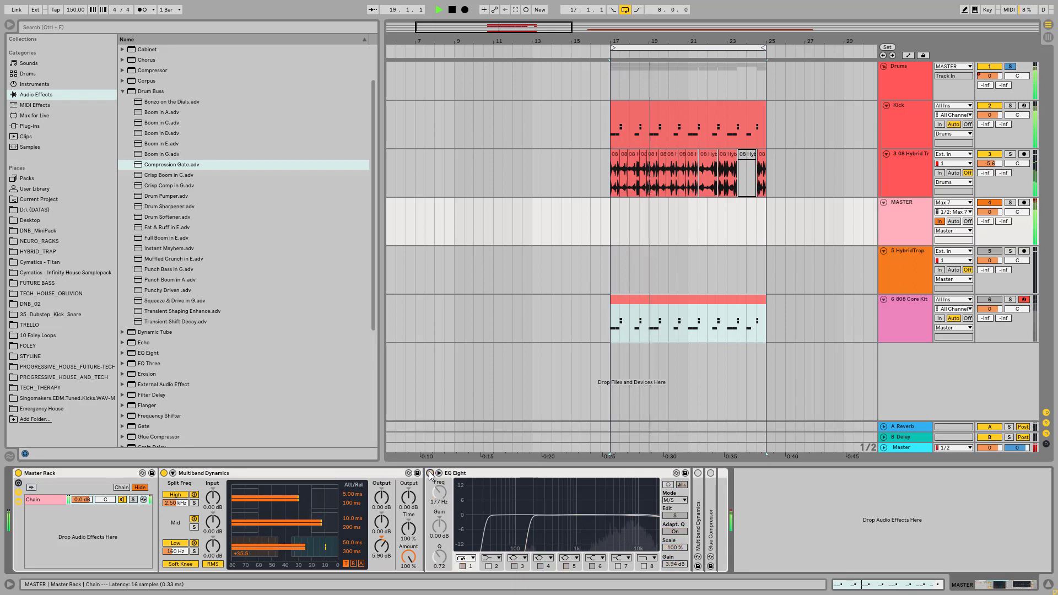
{"action": "left_click", "coordinate": [430, 473]}
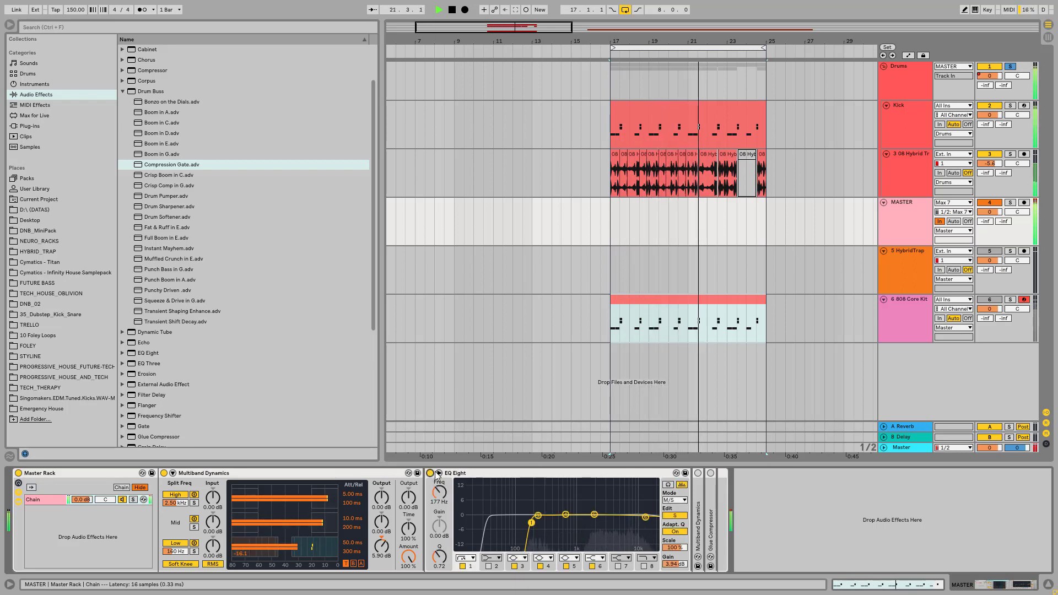
{"action": "key", "text": "space"}
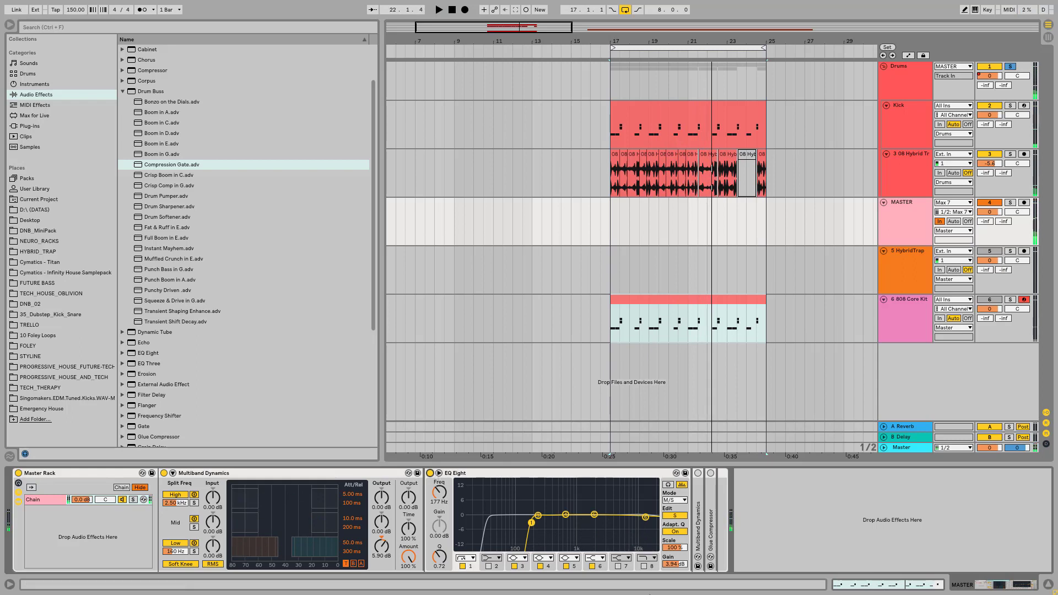
Step: Expand the second Multiband Dynamics, switch it on, and compare playback with it off and on
{"action": "double_click", "coordinate": [697, 526]}
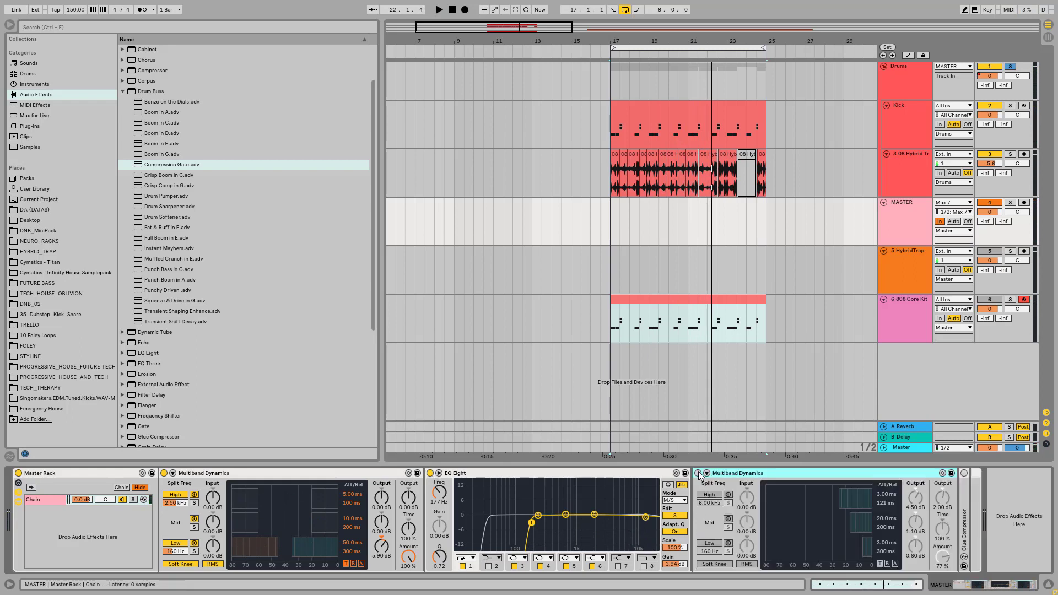
{"action": "key", "text": "space"}
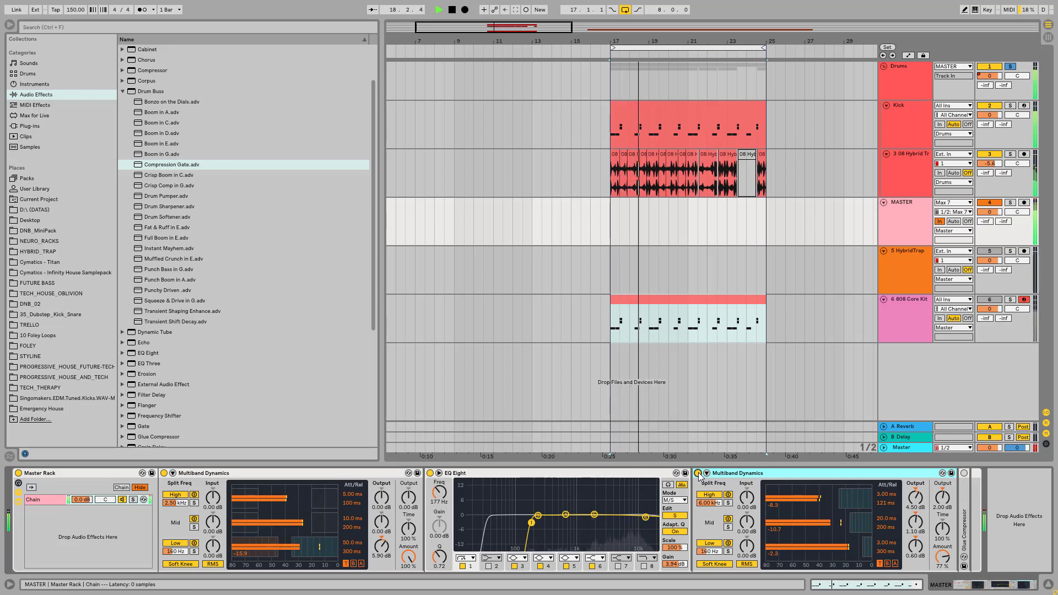
{"action": "left_click", "coordinate": [698, 473]}
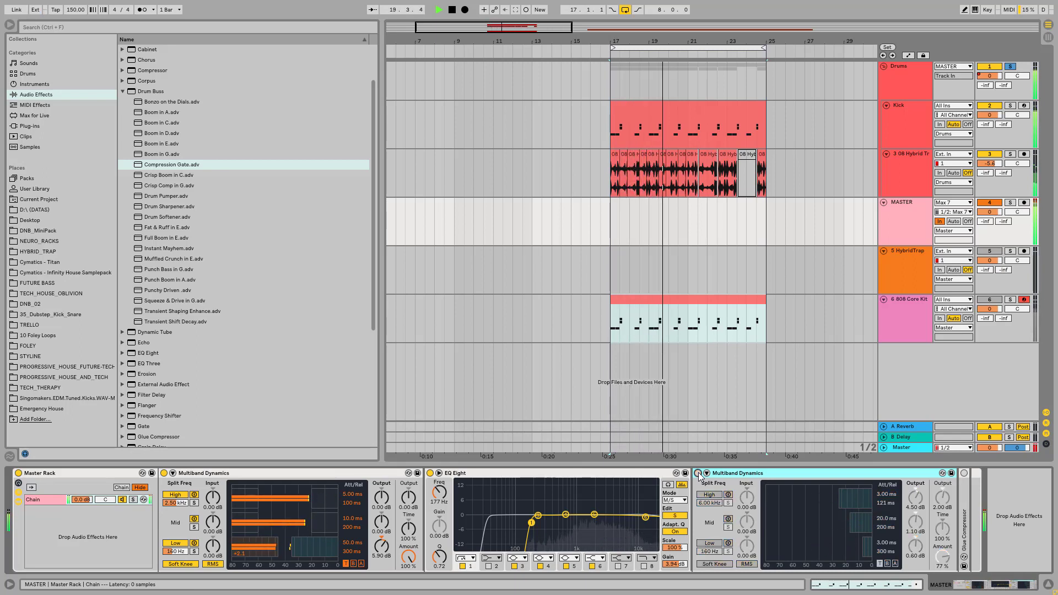
{"action": "left_click", "coordinate": [698, 473]}
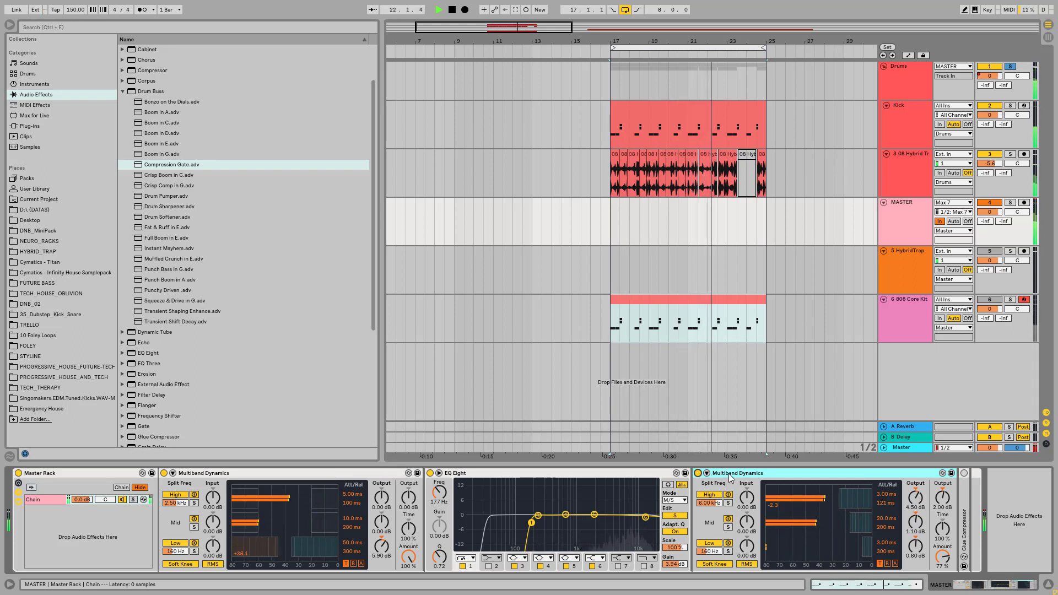
{"action": "key", "text": "space"}
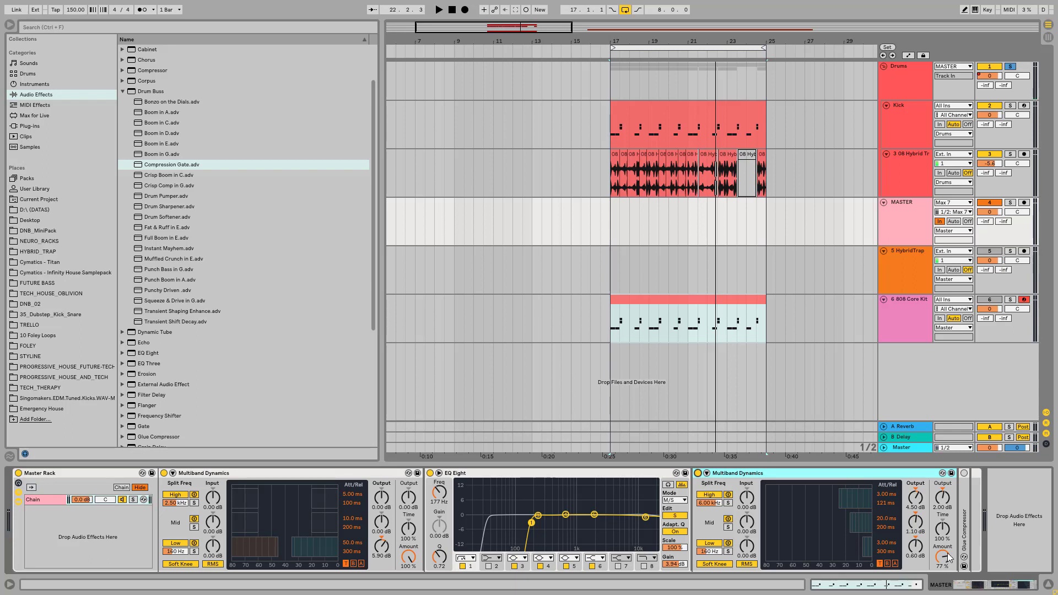
Step: Expand the Glue Compressor in the Master Rack, switch it back on, and play the drums through the full chain
{"action": "double_click", "coordinate": [963, 520]}
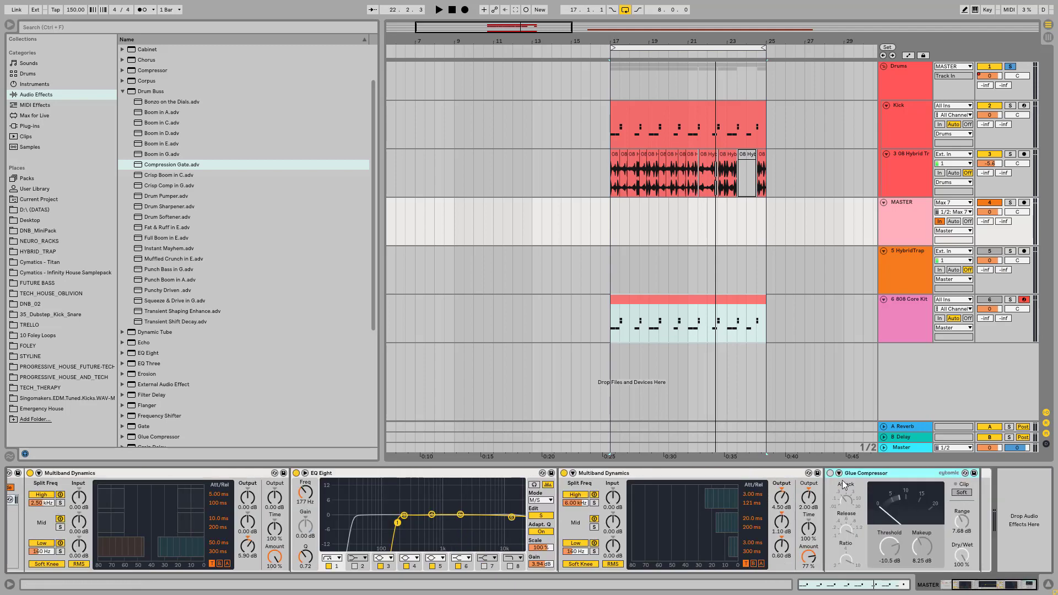
{"action": "left_click", "coordinate": [830, 474]}
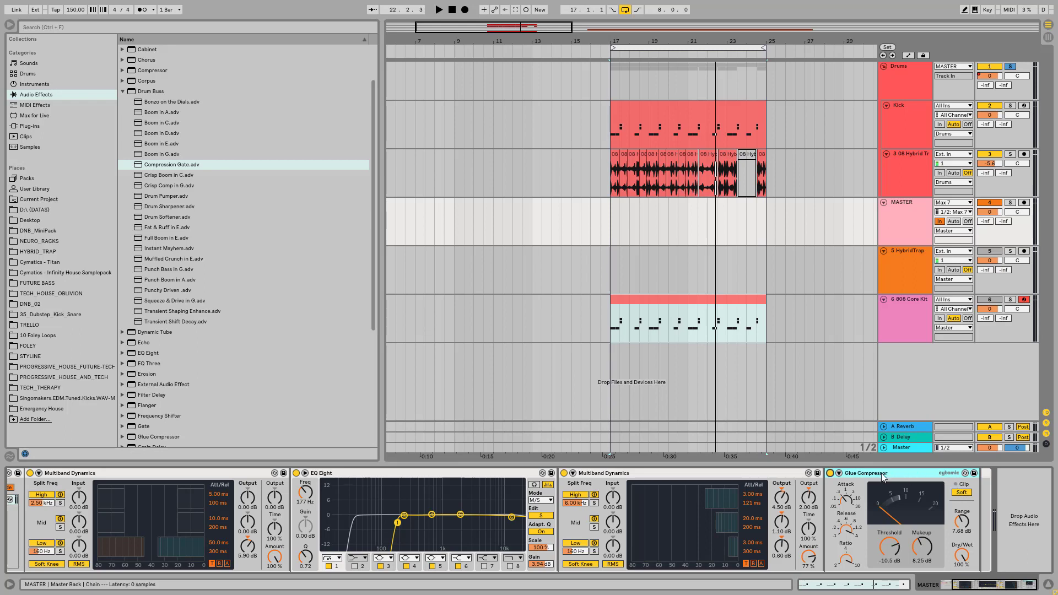
{"action": "key", "text": "space"}
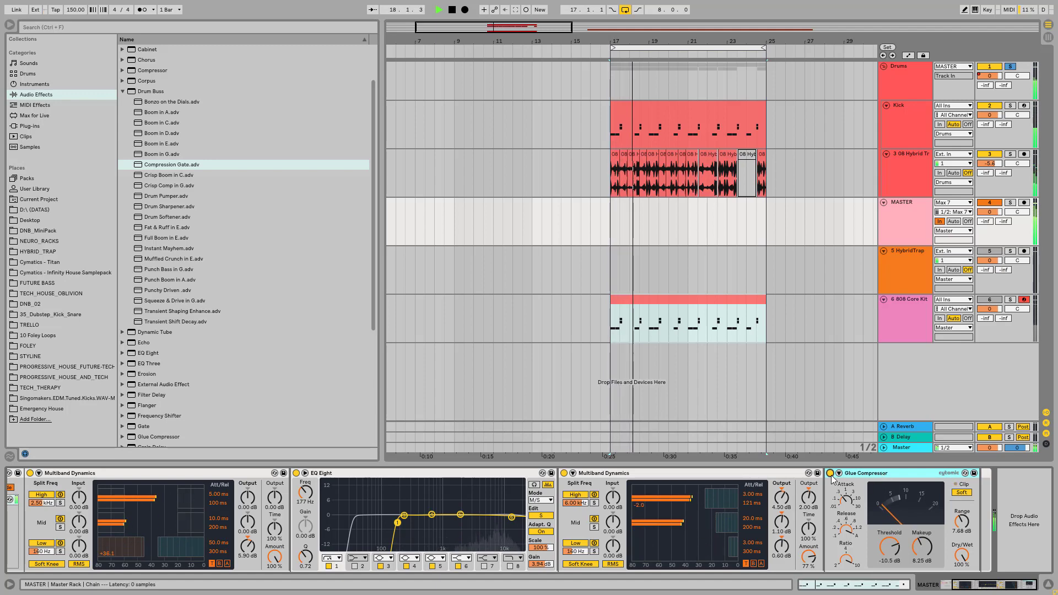
{"action": "scroll", "coordinate": [843, 568], "scroll_direction": "up", "scroll_amount": 3}
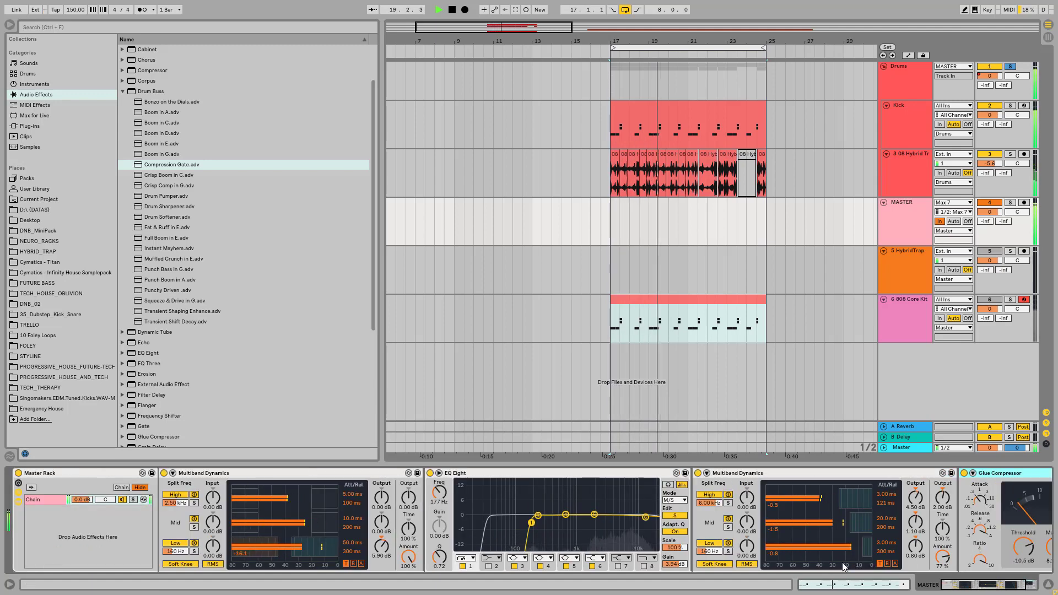
{"action": "key", "text": "space"}
Step: Audition EQ Eight's Mid low cut lowered to 10.2 Hz and switched off, and set it to about 37.5 Hz
{"action": "left_click", "coordinate": [463, 474]}
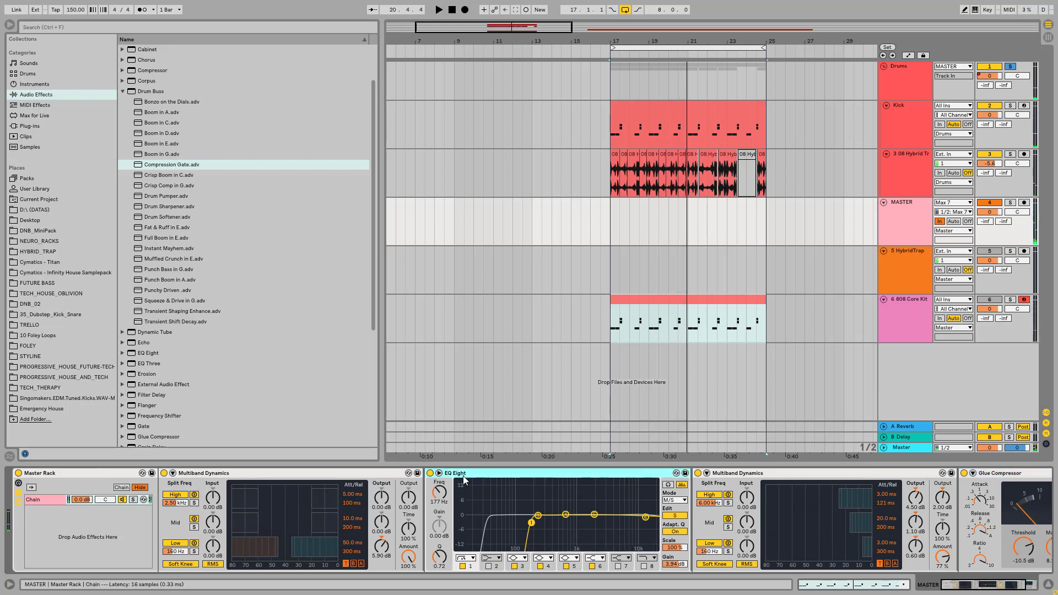
{"action": "left_click", "coordinate": [680, 515]}
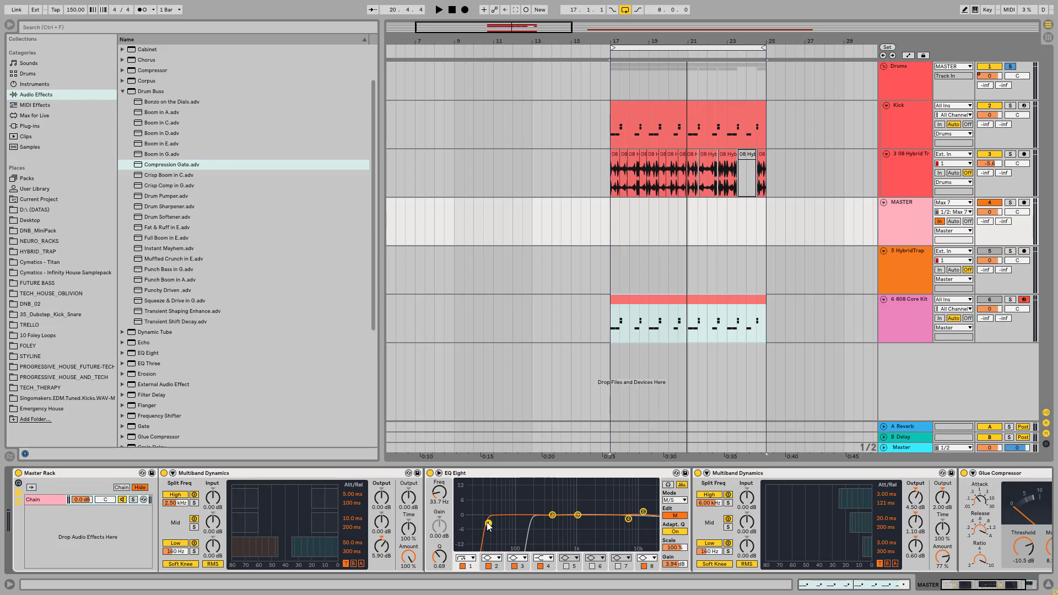
{"action": "key", "text": "space"}
{"action": "left_click_drag", "start_coordinate": [487, 524], "coordinate": [457, 524]}
{"action": "left_click", "coordinate": [462, 566]}
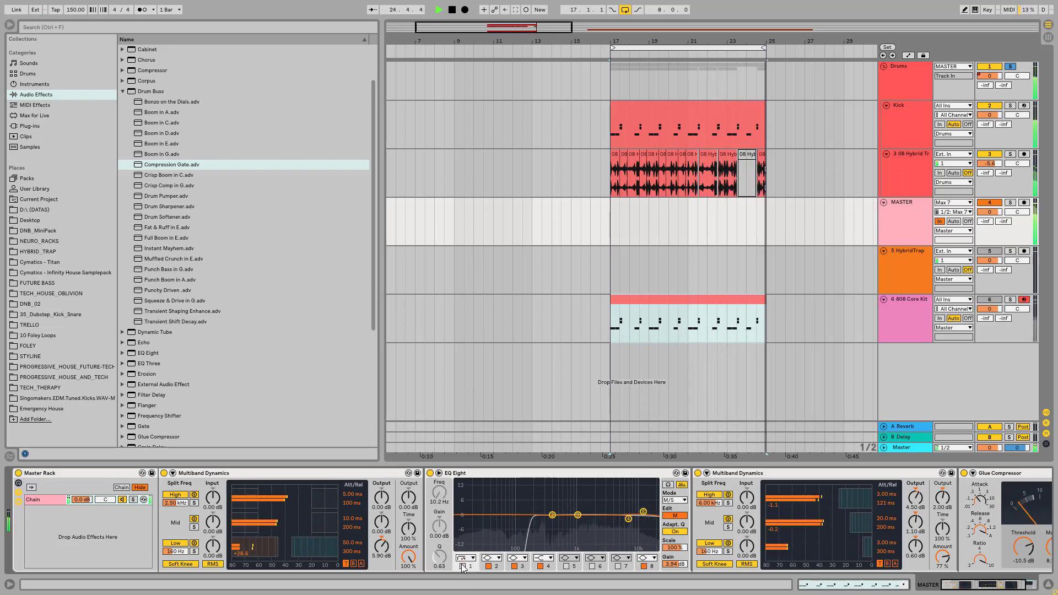
{"action": "left_click", "coordinate": [462, 566]}
{"action": "left_click_drag", "start_coordinate": [457, 524], "coordinate": [491, 522]}
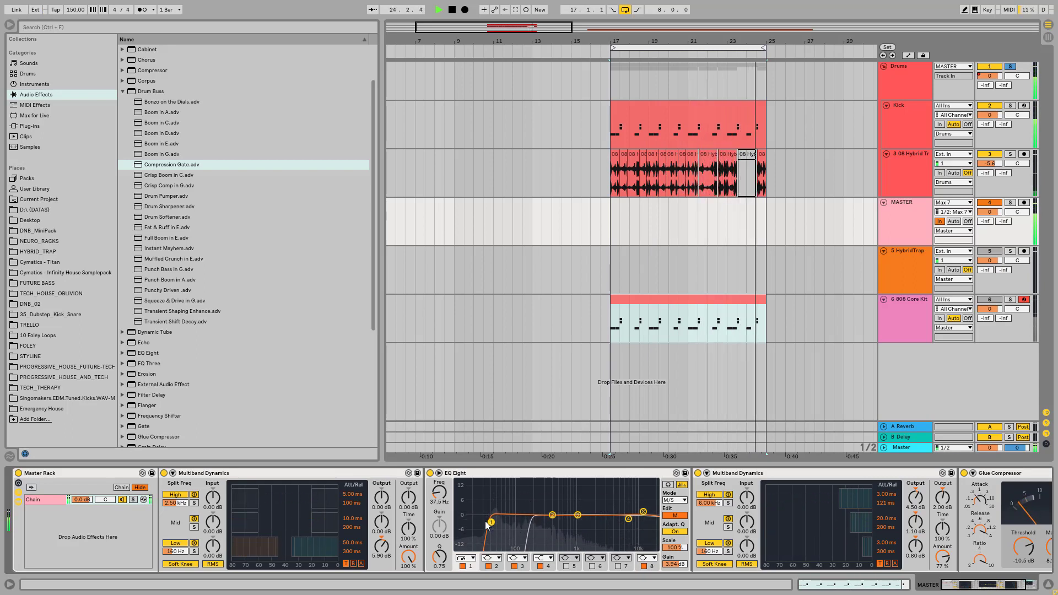
{"action": "key", "text": "space"}
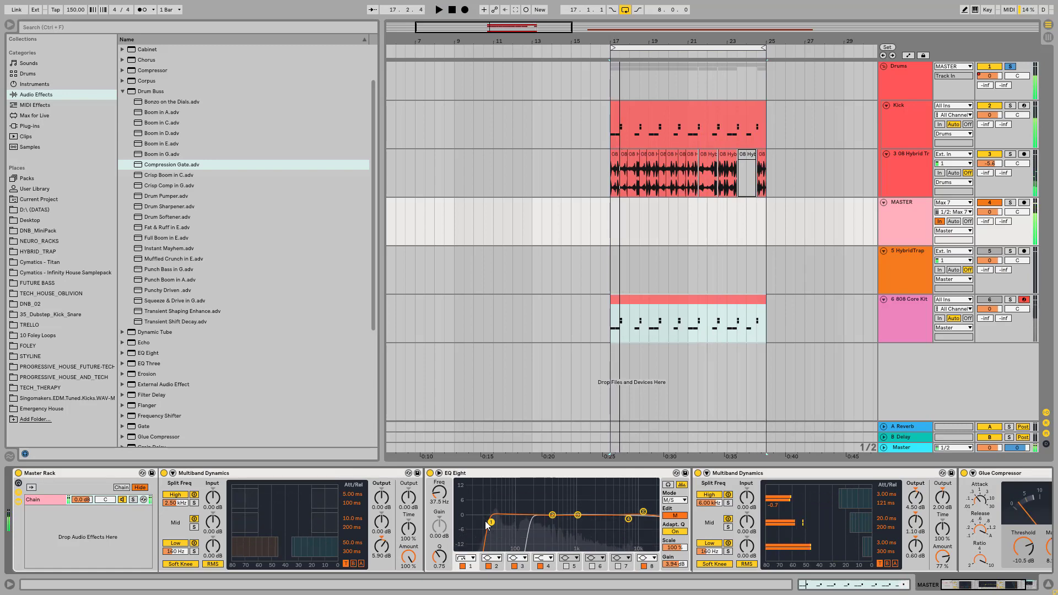
Step: Zoom in on the Kick 808 sample on the Kick track and set its Fade Out to about 68.9 ms during playback
{"action": "left_click", "coordinate": [902, 113]}
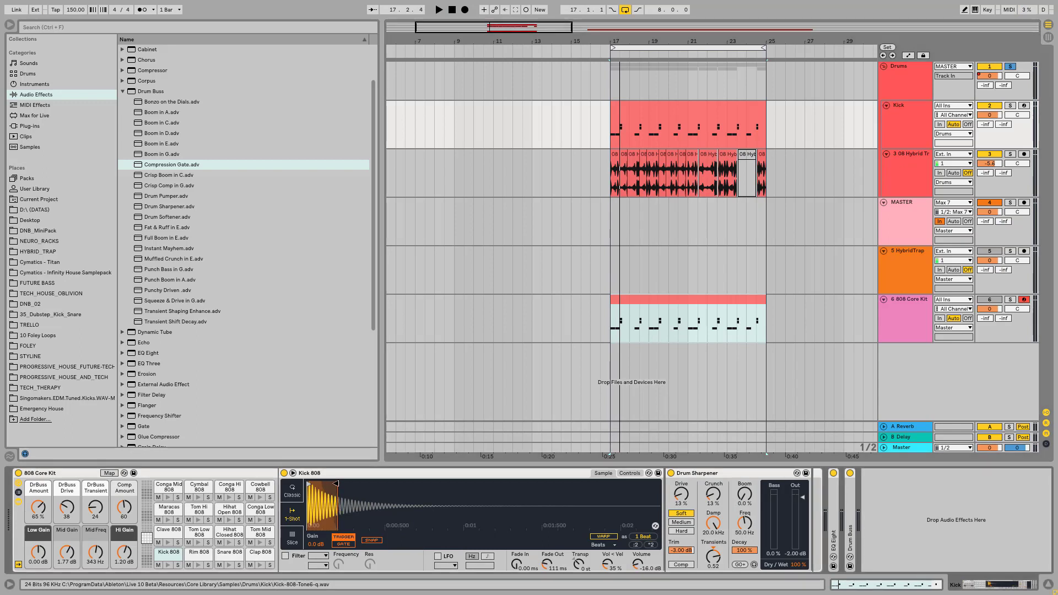
{"action": "left_click_drag", "start_coordinate": [317, 511], "coordinate": [319, 551]}
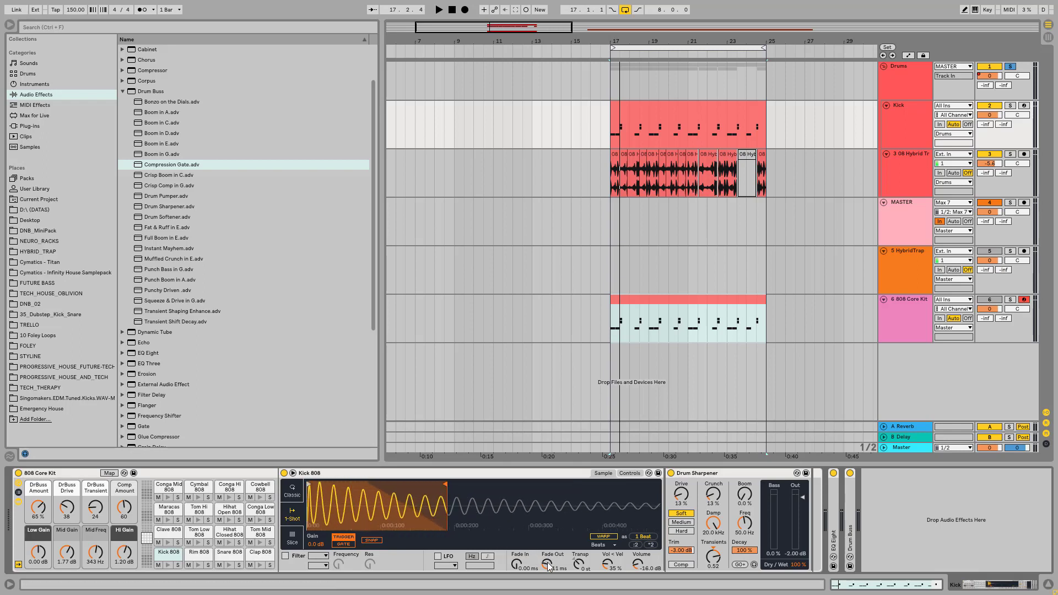
{"action": "key", "text": "space"}
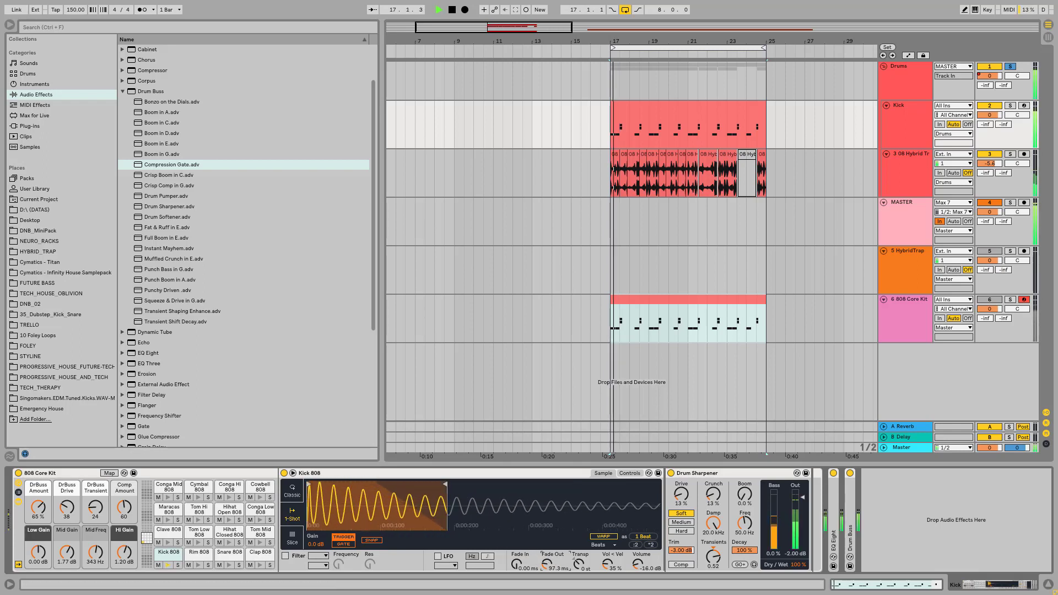
{"action": "left_click_drag", "start_coordinate": [546, 564], "coordinate": [546, 567]}
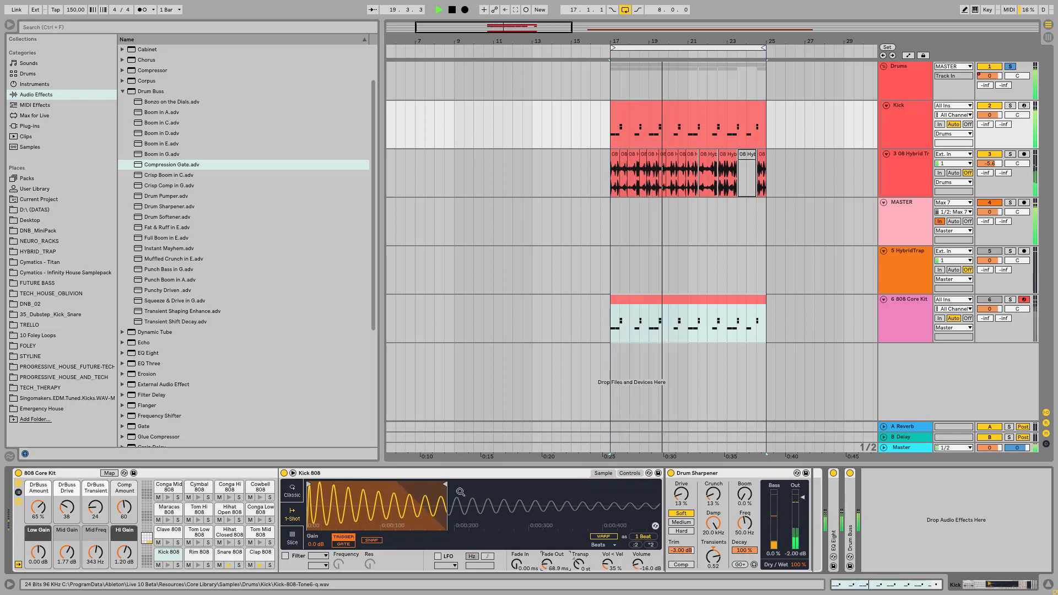
Step: Fine-tune the end point of the Kick 808 sample during playback, leaving it slightly shorter, and stop playback
{"action": "left_click_drag", "start_coordinate": [442, 483], "coordinate": [439, 484]}
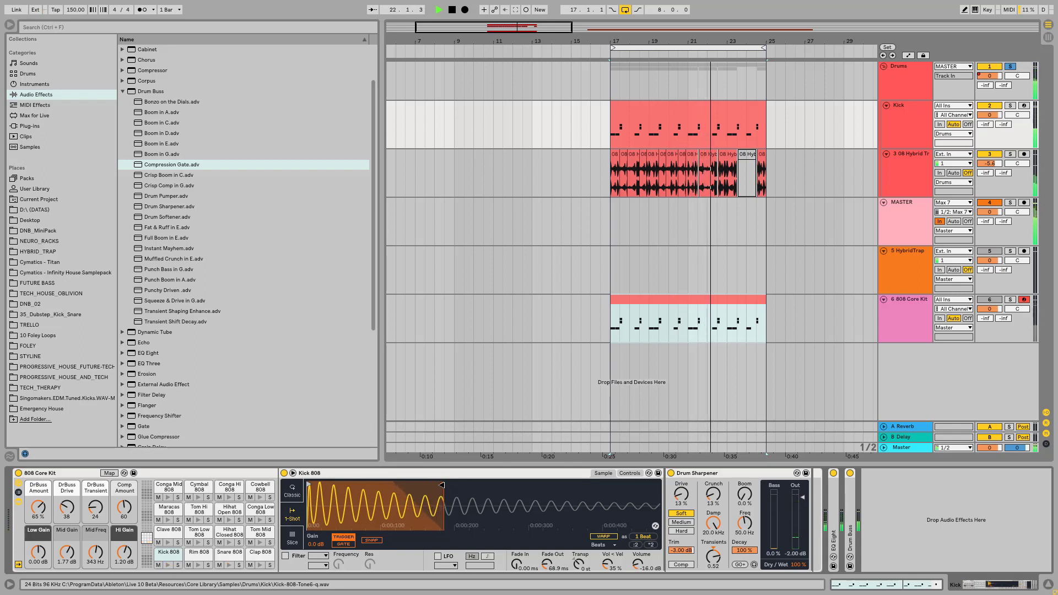
{"action": "mouse_move", "coordinate": [439, 485]}
{"action": "left_mouse_down"}
{"action": "mouse_move", "coordinate": [599, 486]}
{"action": "mouse_move", "coordinate": [435, 499]}
{"action": "mouse_move", "coordinate": [450, 498]}
{"action": "left_mouse_up"}
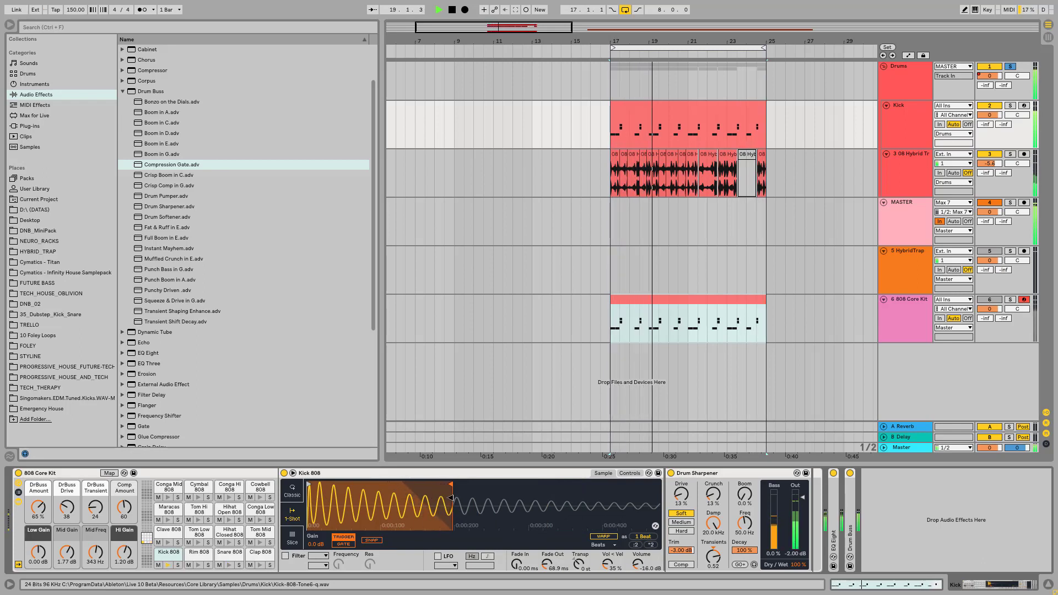
{"action": "left_click_drag", "start_coordinate": [450, 498], "coordinate": [435, 495]}
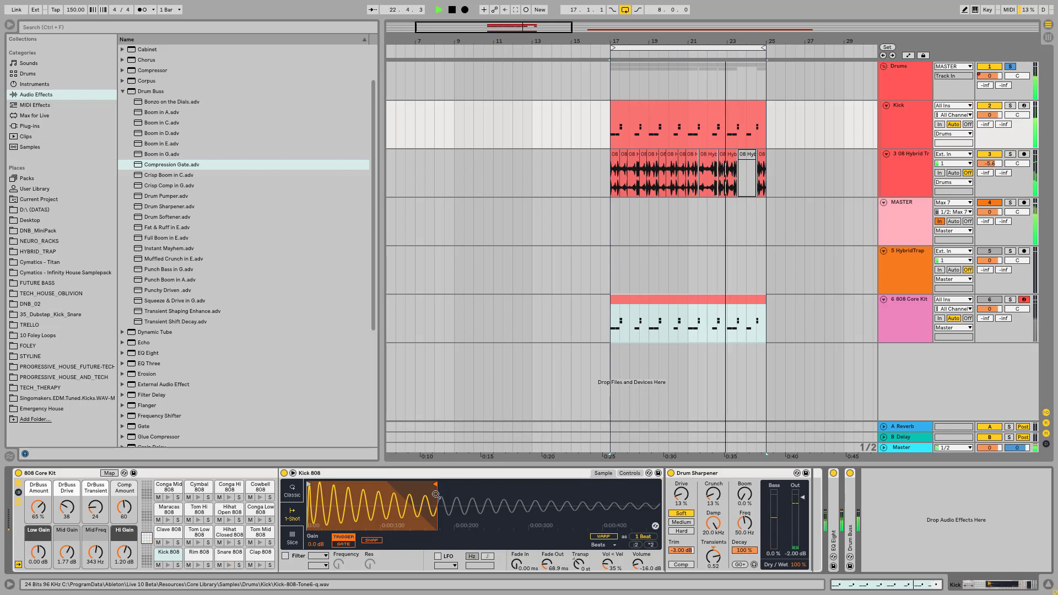
{"action": "key", "text": "space"}
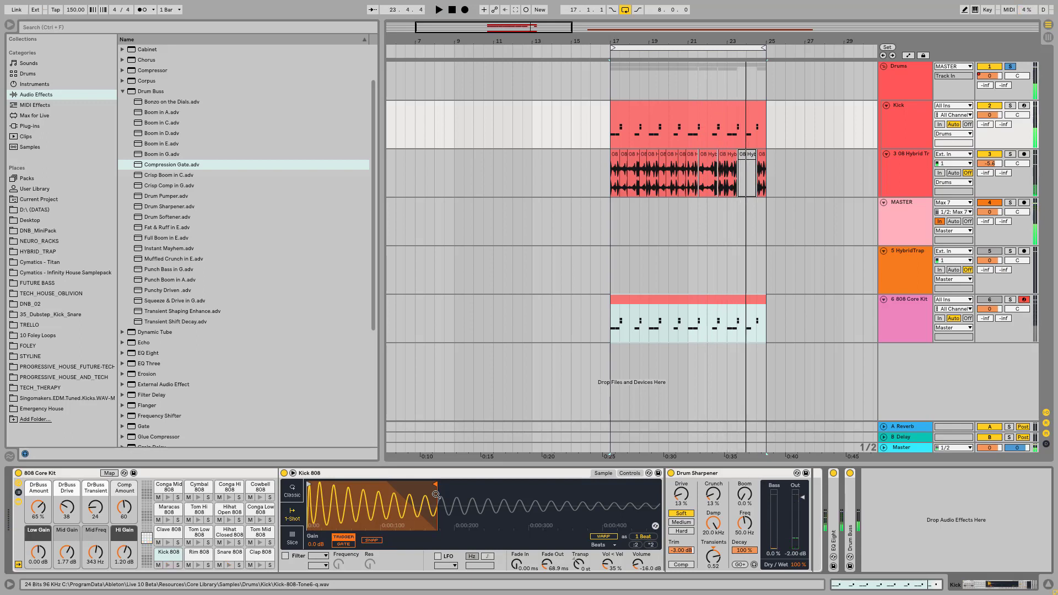
Step: Duplicate the whole Drums group below the 808 Core Kit track and select the copy's Kick track
{"action": "left_click", "coordinate": [887, 81]}
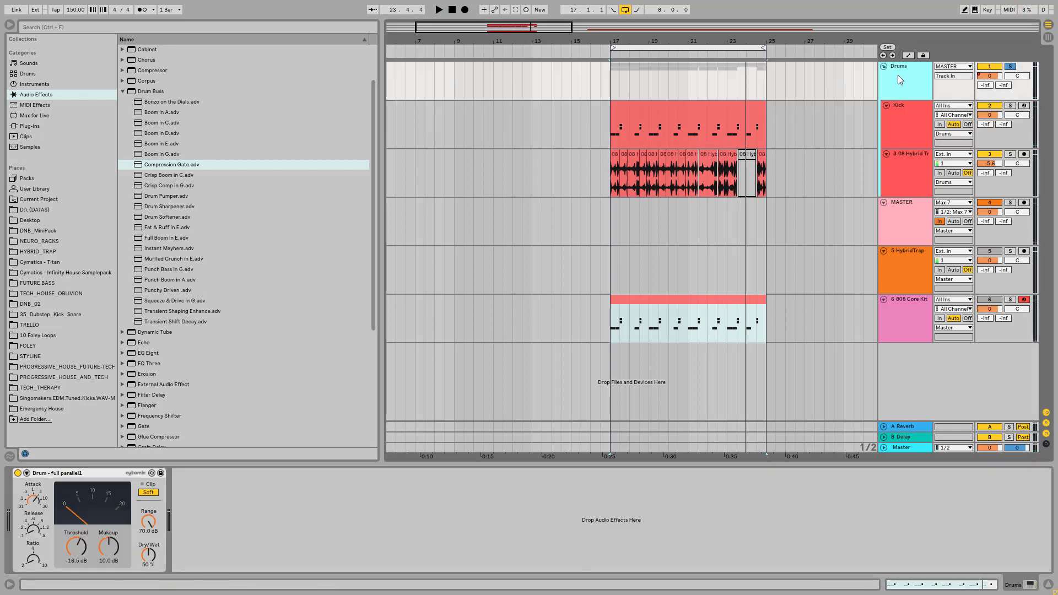
{"action": "left_click_drag", "start_coordinate": [900, 75], "coordinate": [922, 367]}
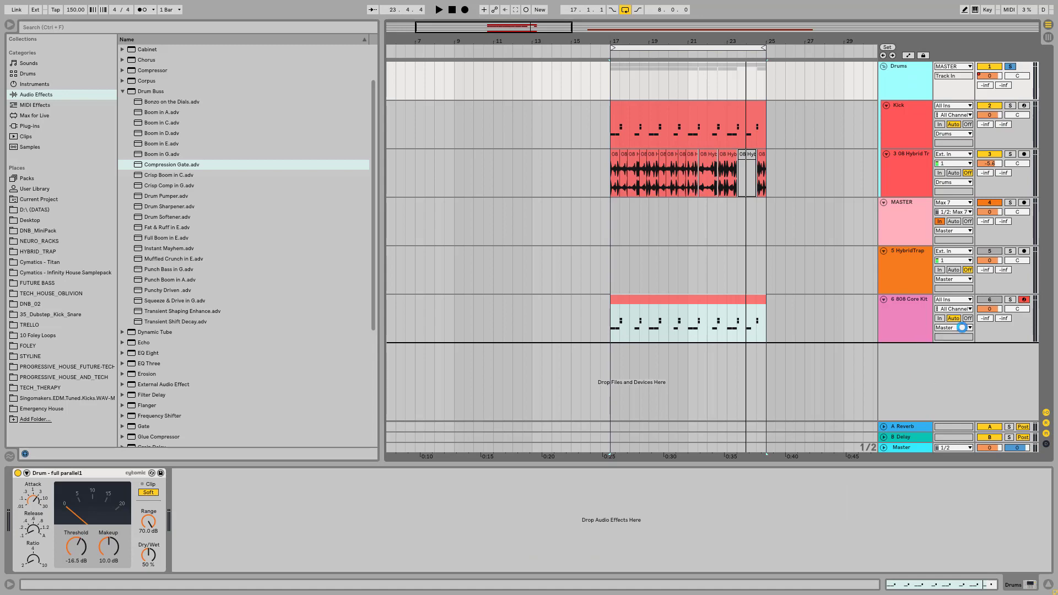
{"action": "left_click_drag", "start_coordinate": [961, 328], "coordinate": [897, 331]}
{"action": "left_click", "coordinate": [907, 352]}
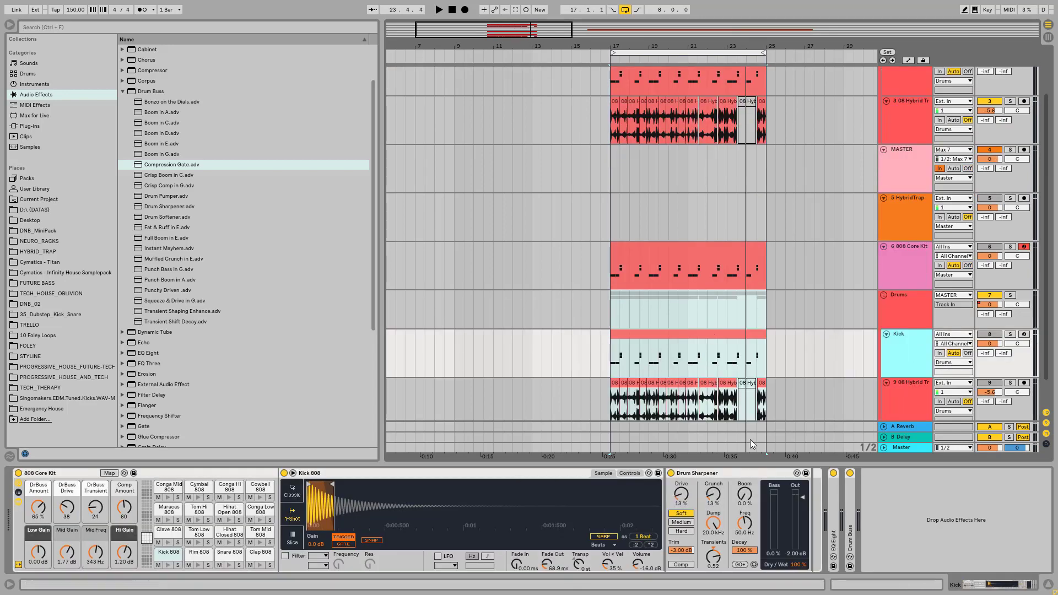
Step: Delete the Drum Sharpener, Drum Buss and EQ Eight devices from the duplicated Kick track
{"action": "left_click", "coordinate": [748, 474]}
{"action": "key", "text": "Delete"}
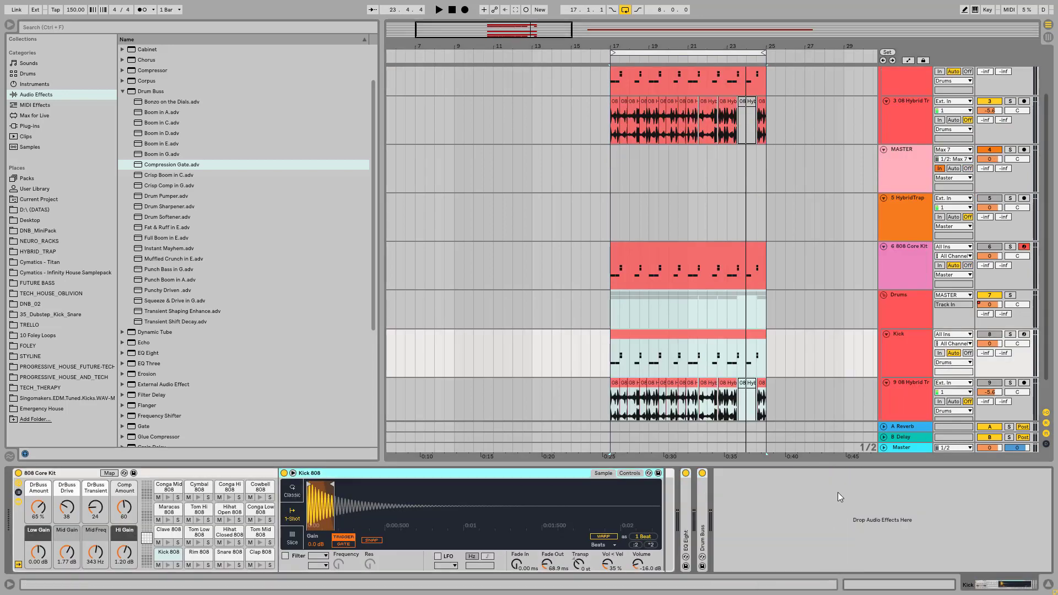
{"action": "left_click", "coordinate": [704, 507]}
{"action": "key", "text": "Delete"}
{"action": "left_click", "coordinate": [683, 504]}
{"action": "key", "text": "Delete"}
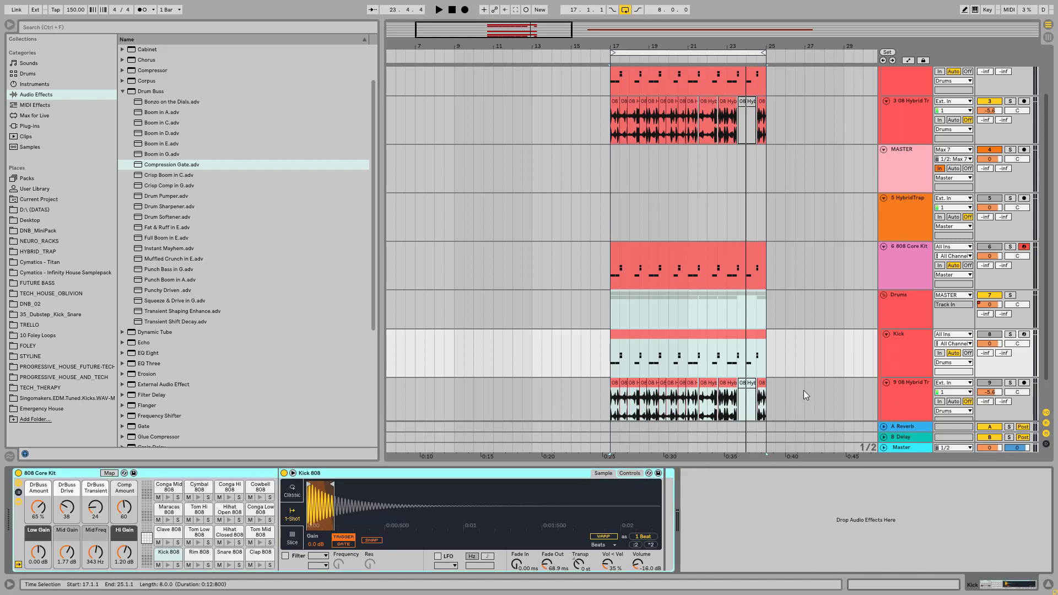
Step: Check the devices on the duplicated Drums group and its Kick track, and route the group's output directly to Master
{"action": "scroll", "coordinate": [899, 317], "scroll_direction": "down", "scroll_amount": 1}
{"action": "left_click", "coordinate": [901, 315]}
{"action": "left_click", "coordinate": [901, 284]}
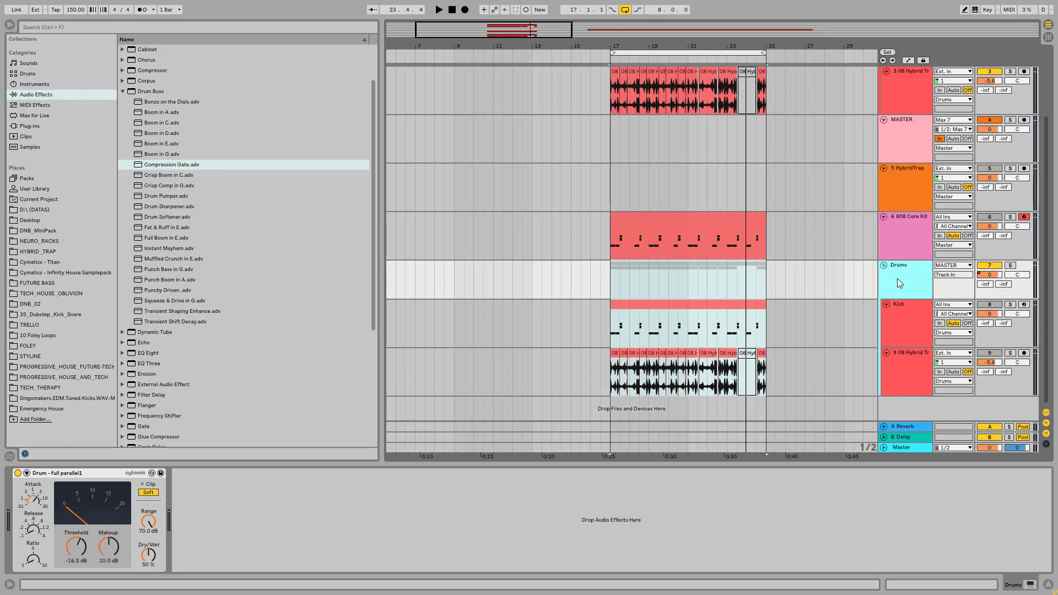
{"action": "left_click", "coordinate": [906, 324]}
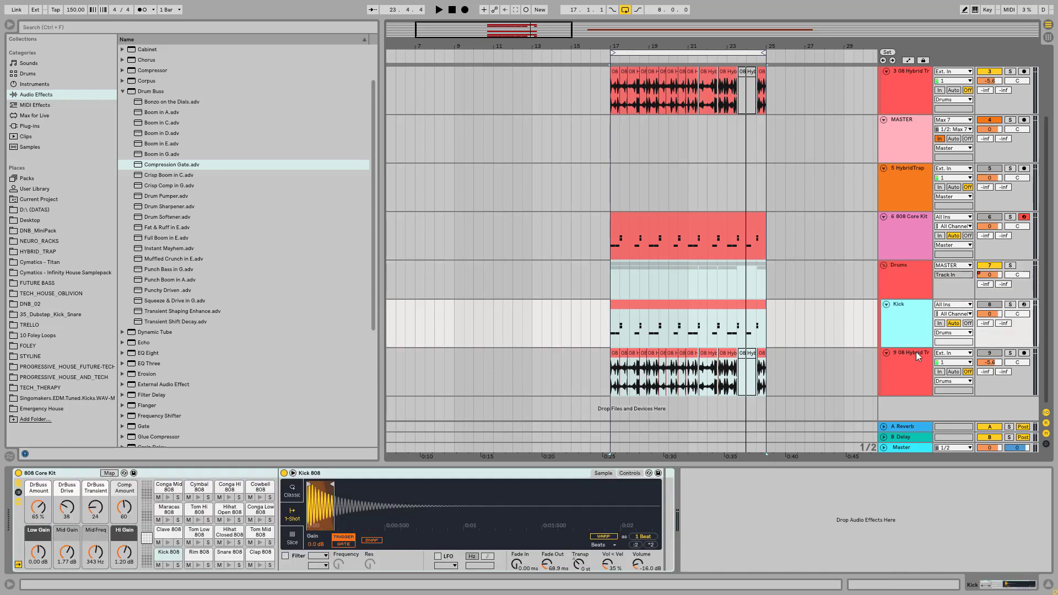
{"action": "left_click", "coordinate": [955, 265]}
{"action": "left_click", "coordinate": [960, 293]}
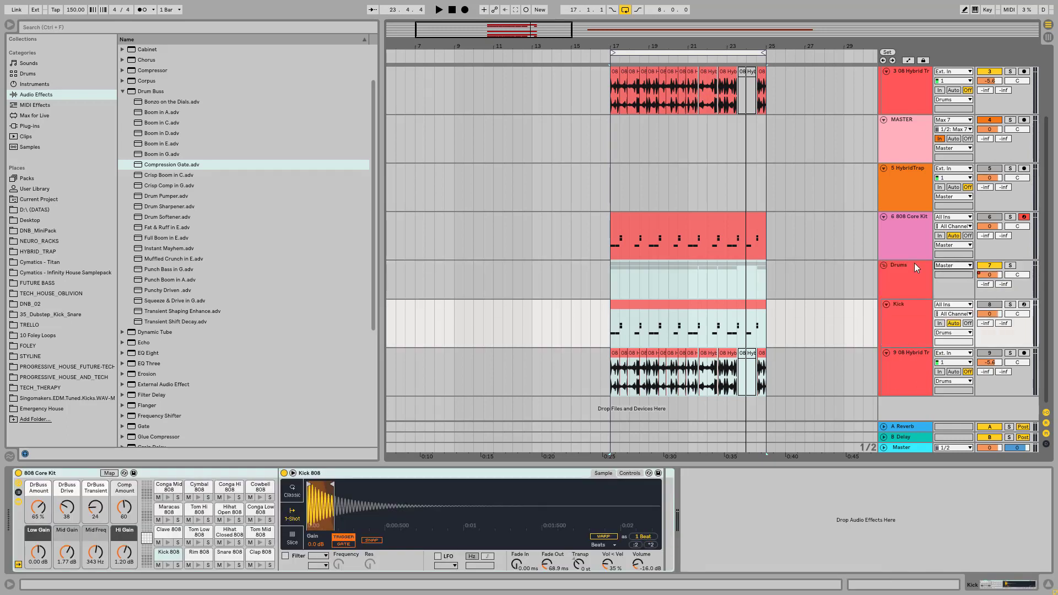
Step: Solo the duplicated Drums group, play it from bar 17, and raise its Hybrid Trap loop track's volume to -2.2 dB
{"action": "left_click", "coordinate": [910, 264]}
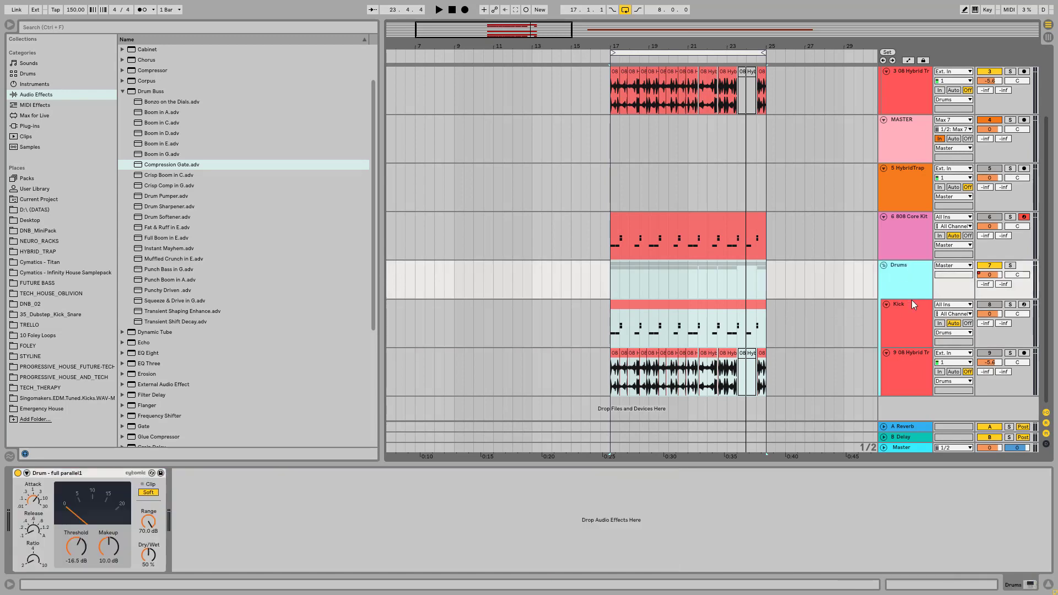
{"action": "left_click", "coordinate": [930, 321]}
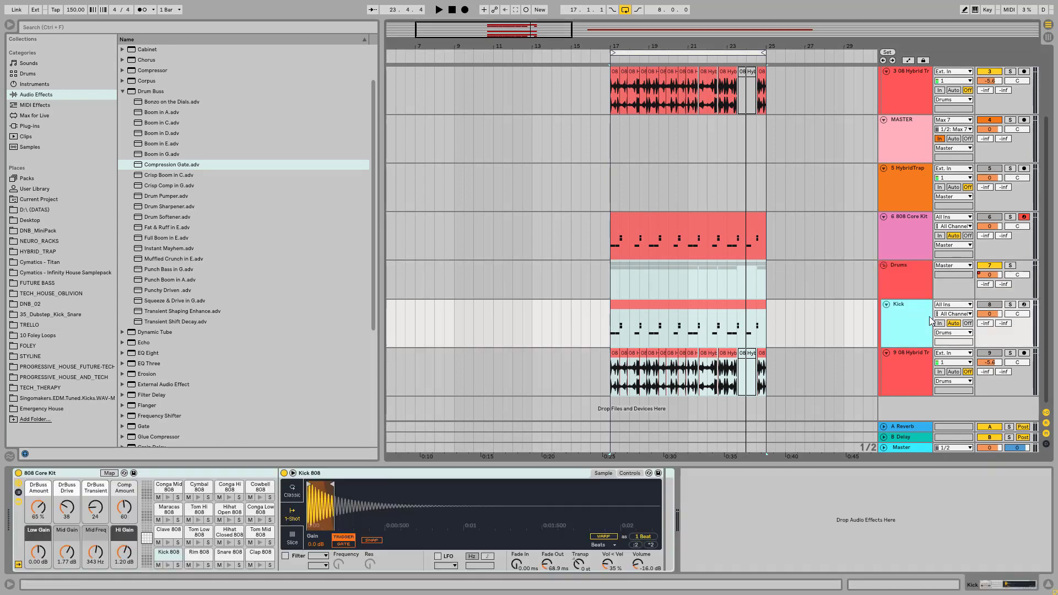
{"action": "left_click", "coordinate": [257, 553]}
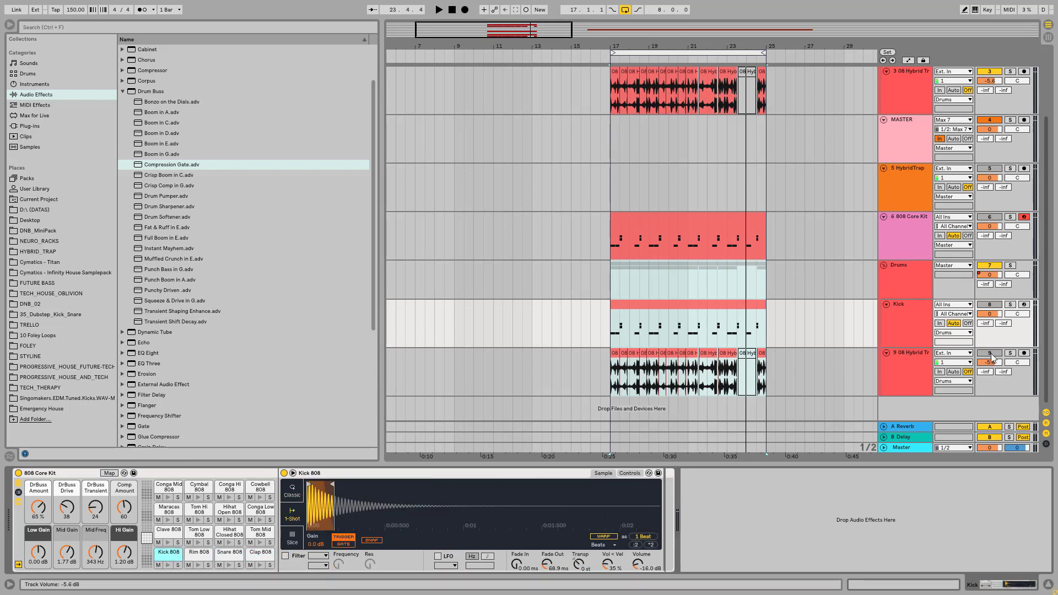
{"action": "left_click", "coordinate": [911, 355]}
{"action": "left_click", "coordinate": [664, 304]}
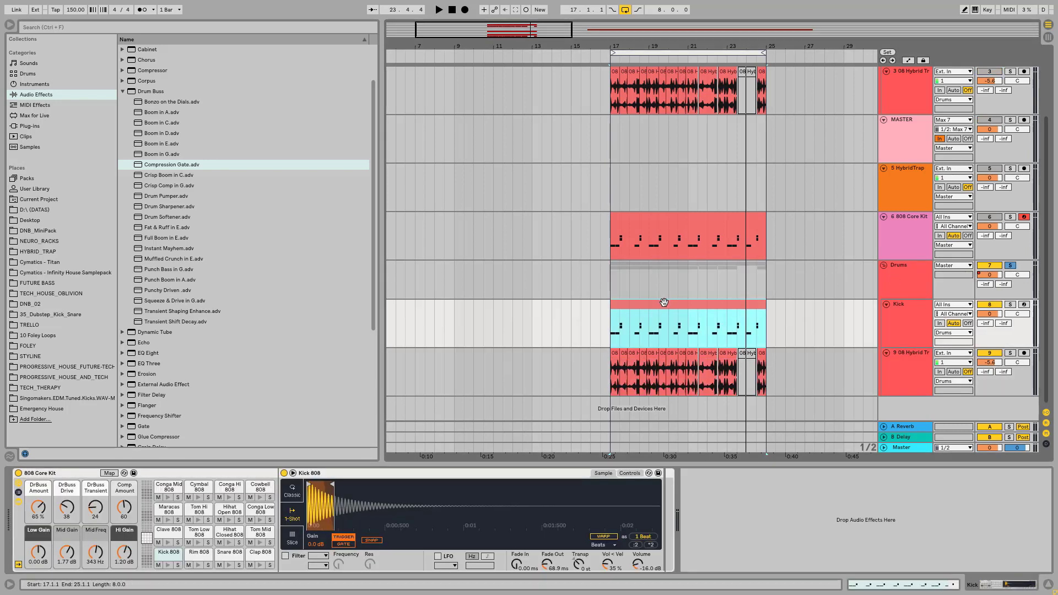
{"action": "key", "text": "space"}
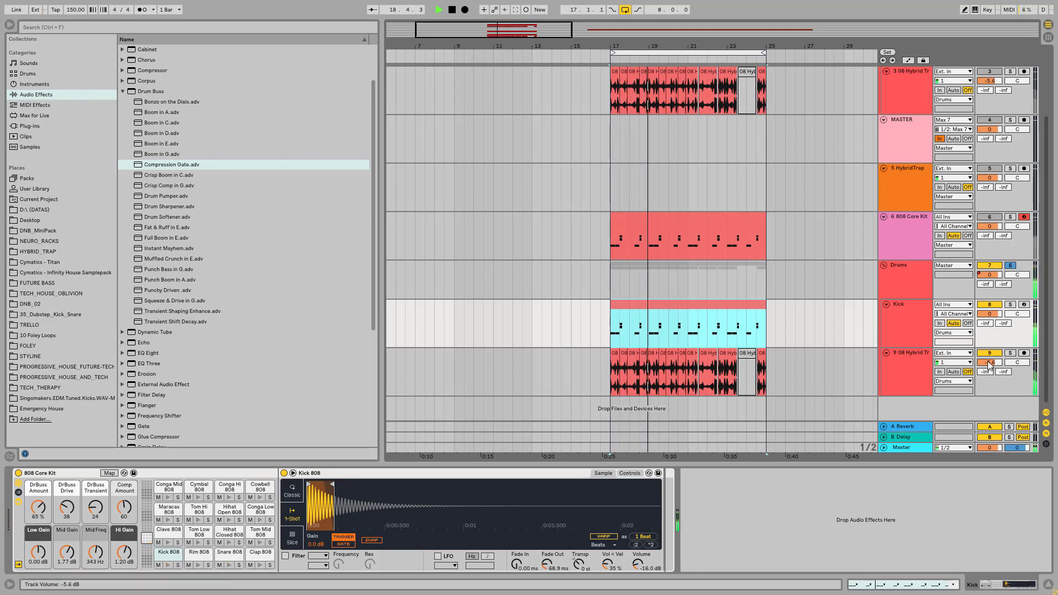
{"action": "left_click_drag", "start_coordinate": [989, 362], "coordinate": [989, 351]}
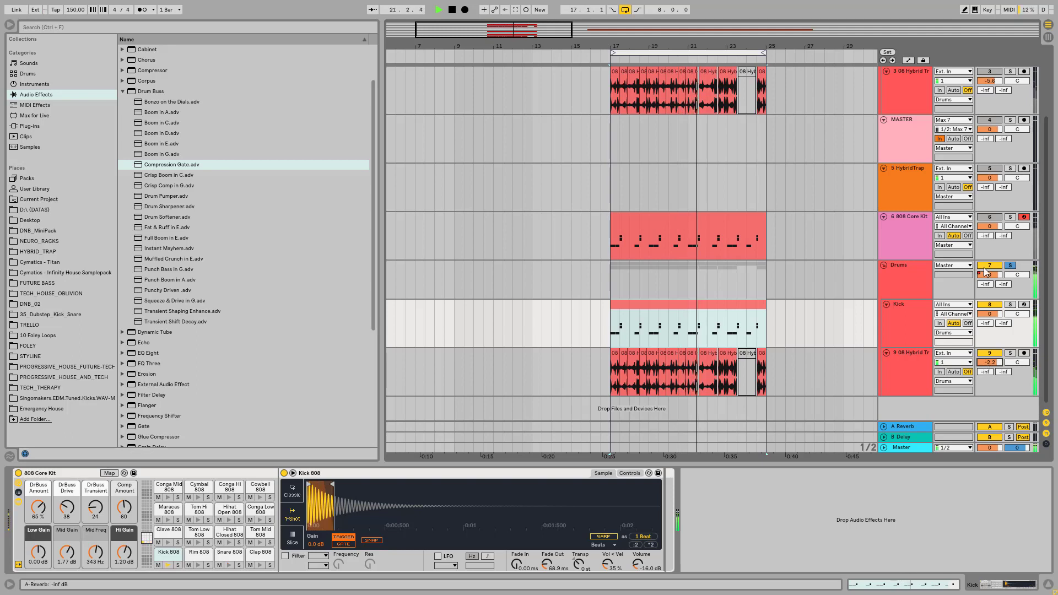
Step: Solo the original Drums group during playback to compare it with the unprocessed copy, and stop playback
{"action": "scroll", "coordinate": [998, 271], "scroll_direction": "up", "scroll_amount": 3}
{"action": "key", "text": "space"}
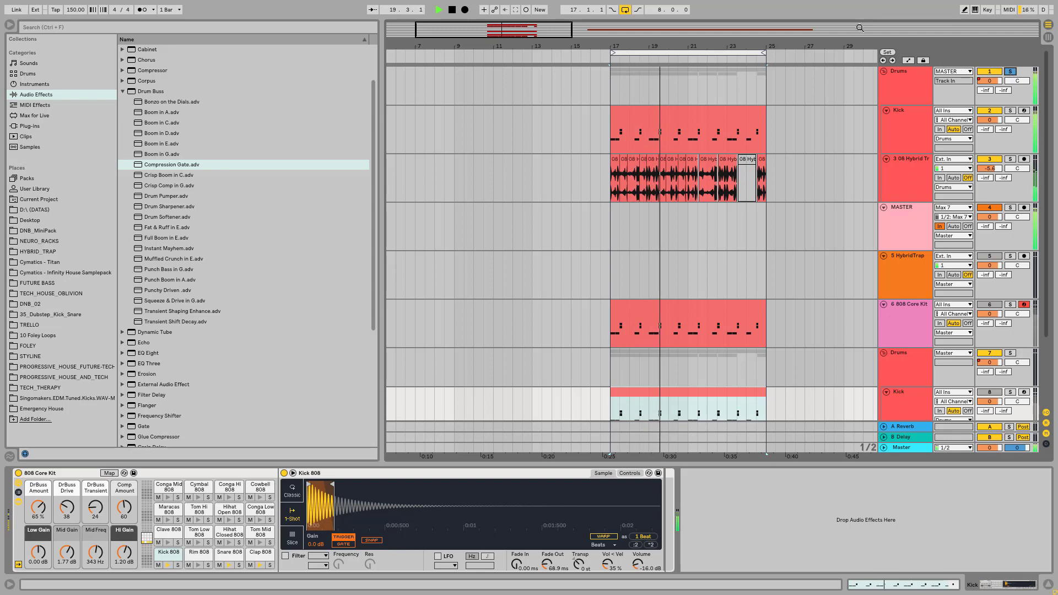
{"action": "key", "text": "space"}
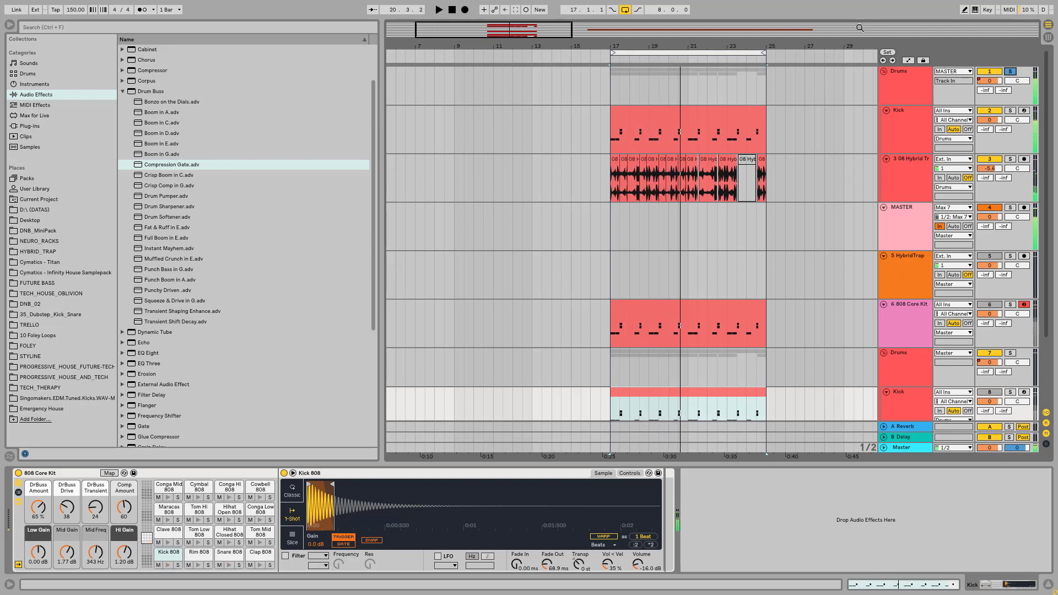
Step: Solo the HybridTrap reference track and play its clip from bar 33
{"action": "left_click_drag", "start_coordinate": [844, 44], "coordinate": [545, 23]}
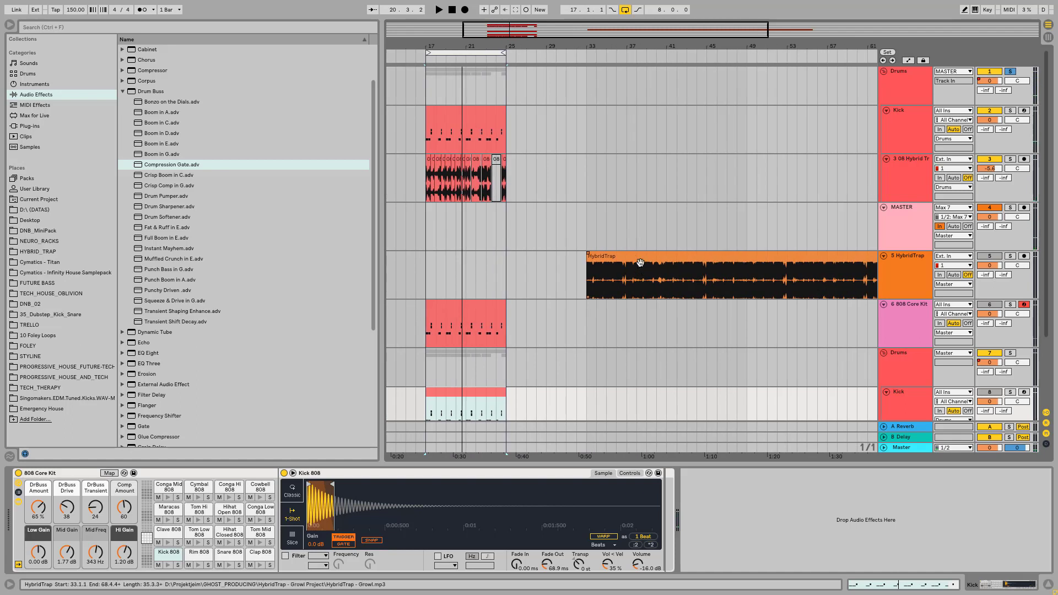
{"action": "left_click", "coordinate": [639, 257]}
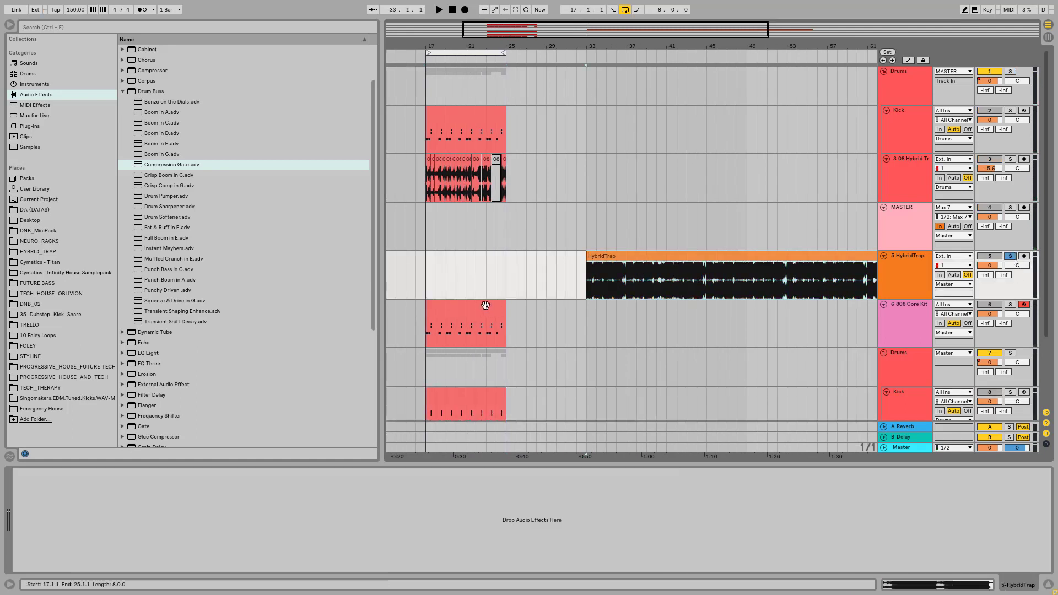
{"action": "left_click", "coordinate": [464, 309]}
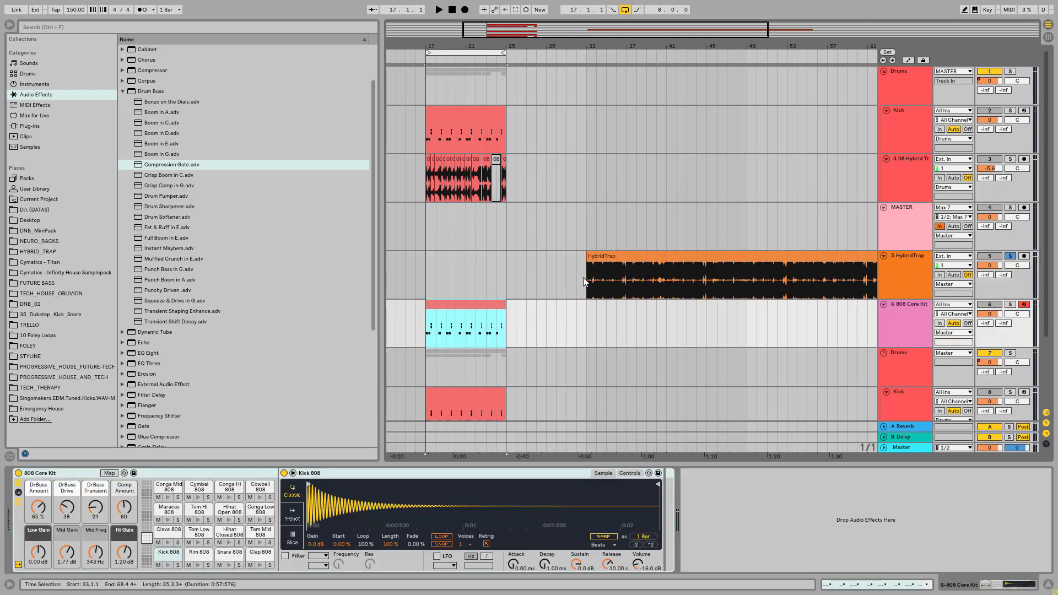
{"action": "left_click", "coordinate": [611, 256]}
{"action": "key", "text": "space"}
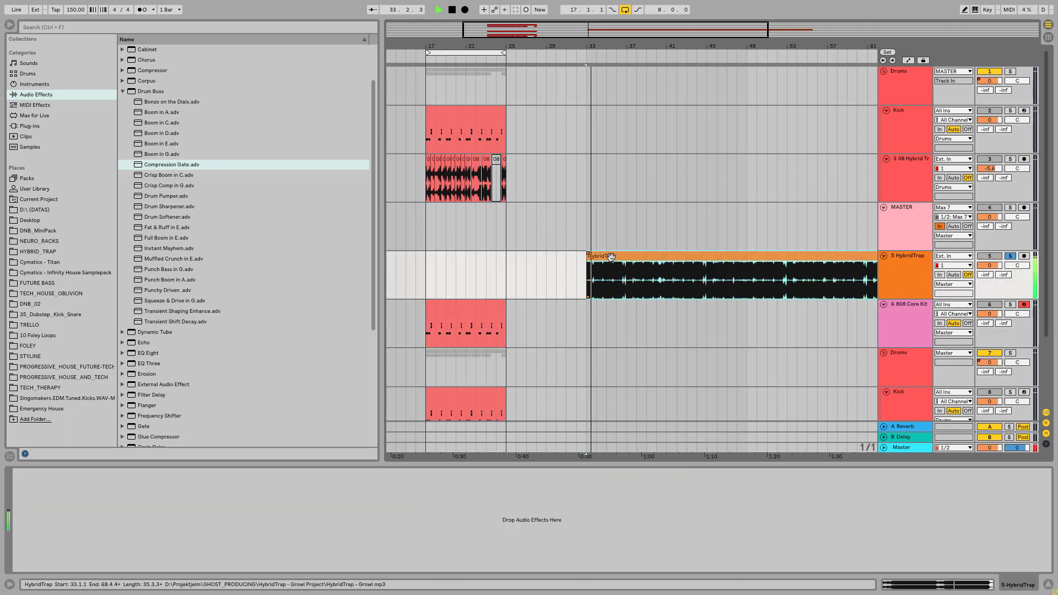
Step: Solo the duplicated Drums group, play it from bar 17 to compare with the reference, and stop playback
{"action": "left_click", "coordinate": [487, 311]}
{"action": "left_click", "coordinate": [472, 389], "text": "shift"}
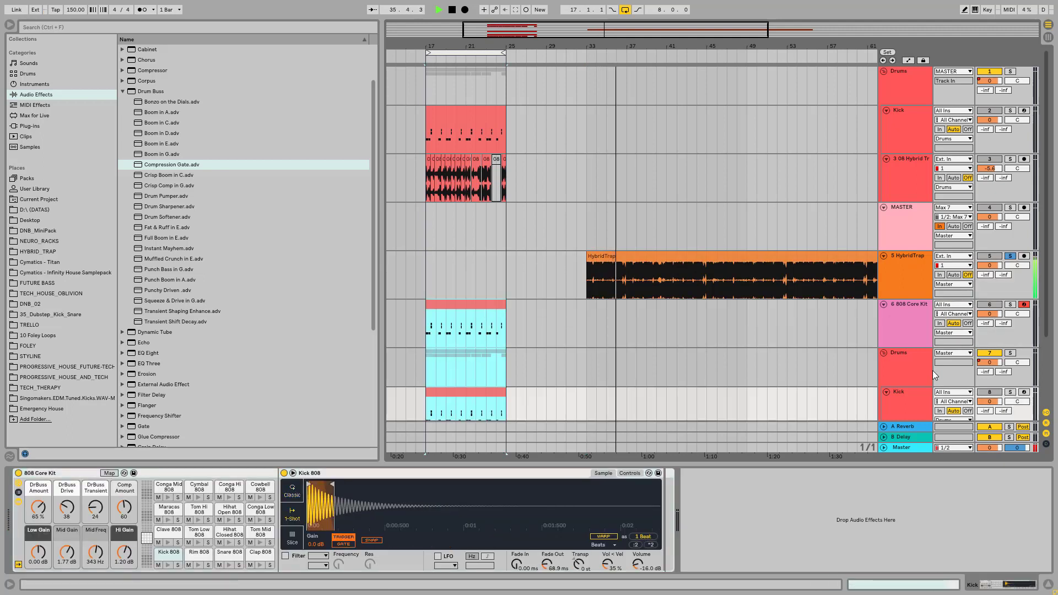
{"action": "scroll", "coordinate": [931, 358], "scroll_direction": "down", "scroll_amount": 3}
{"action": "scroll", "coordinate": [931, 344], "scroll_direction": "down", "scroll_amount": 1}
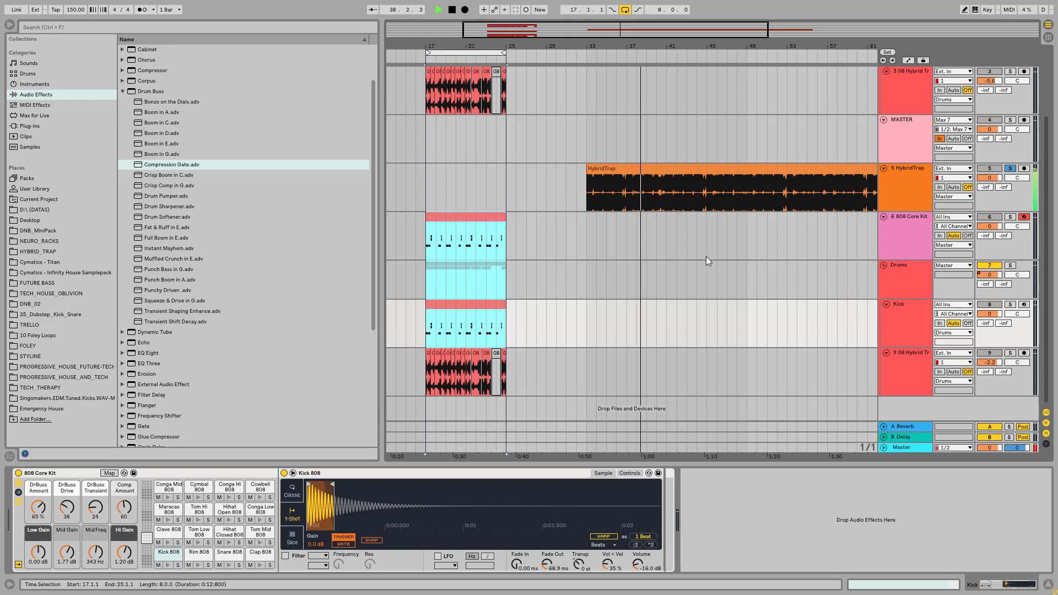
{"action": "left_click", "coordinate": [452, 308]}
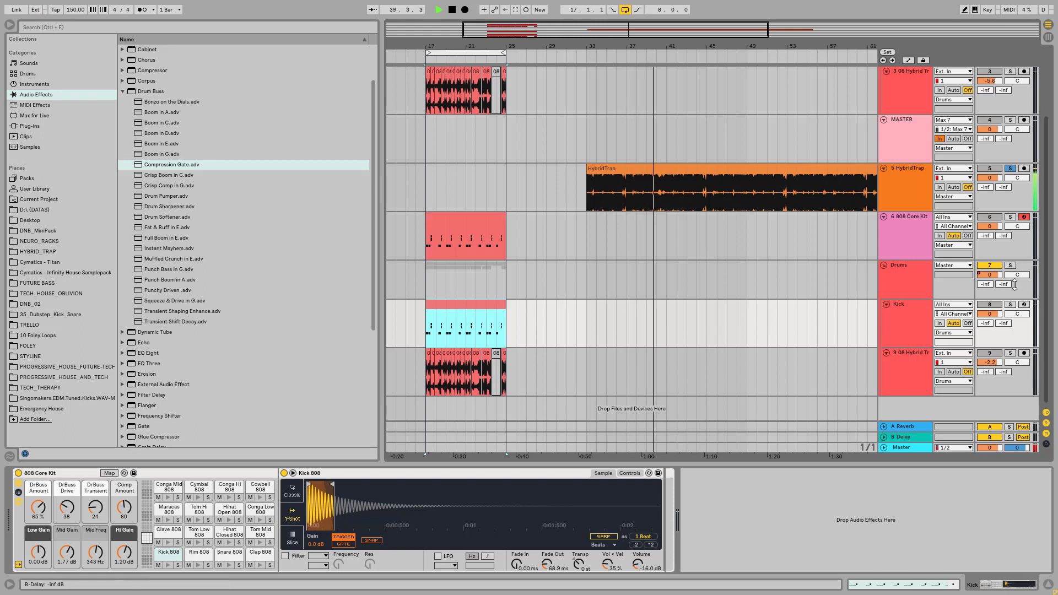
{"action": "left_click", "coordinate": [1010, 265]}
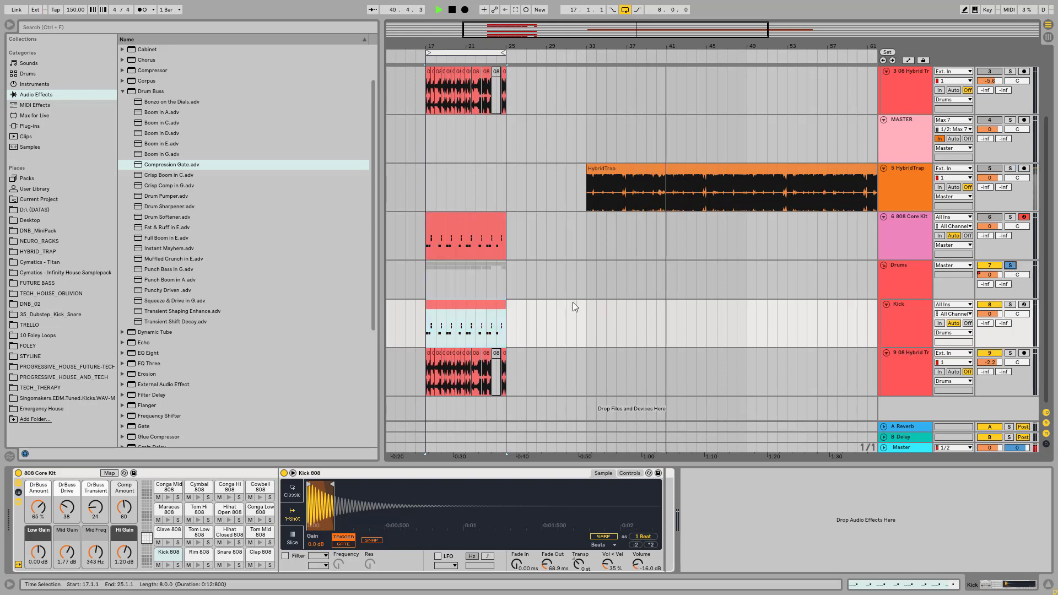
{"action": "left_click", "coordinate": [470, 300]}
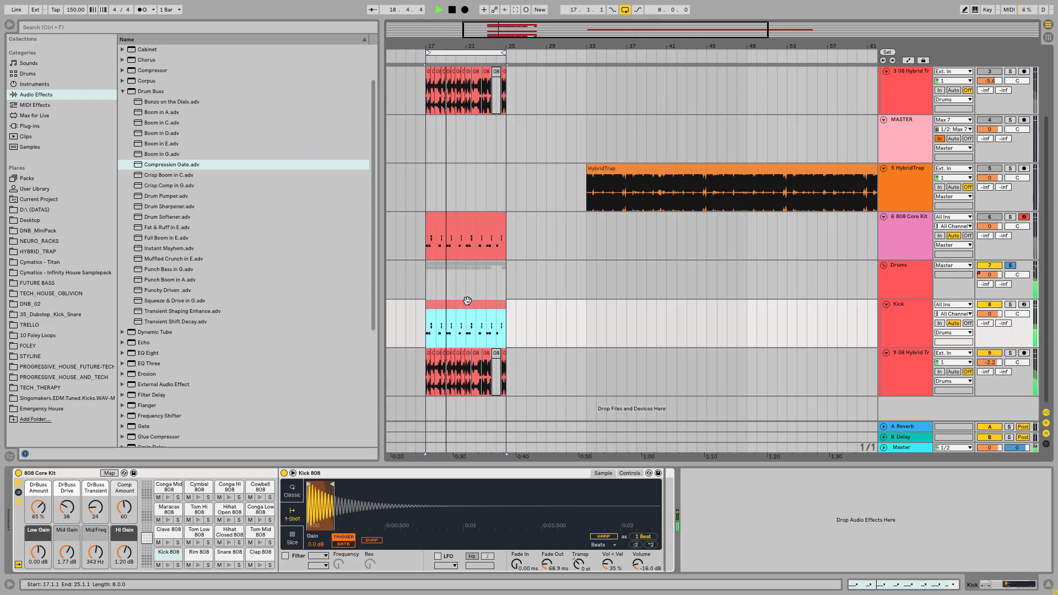
{"action": "key", "text": "space"}
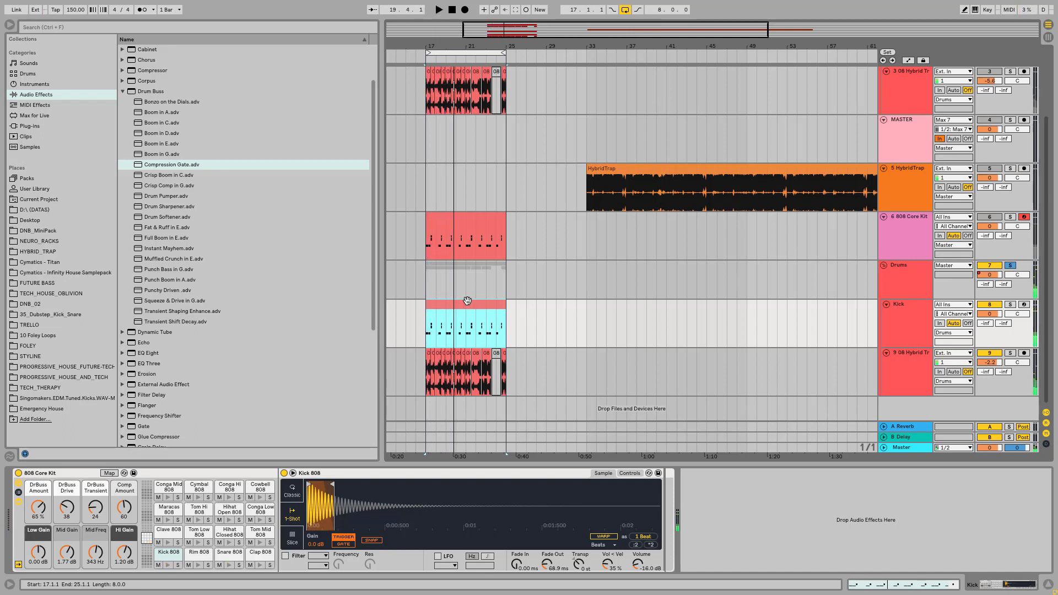
Step: Add a Saturator after the 808 Core Kit on the duplicated Kick track and set its Drive to 16.0 dB during playback
{"action": "scroll", "coordinate": [193, 329], "scroll_direction": "down", "scroll_amount": 3}
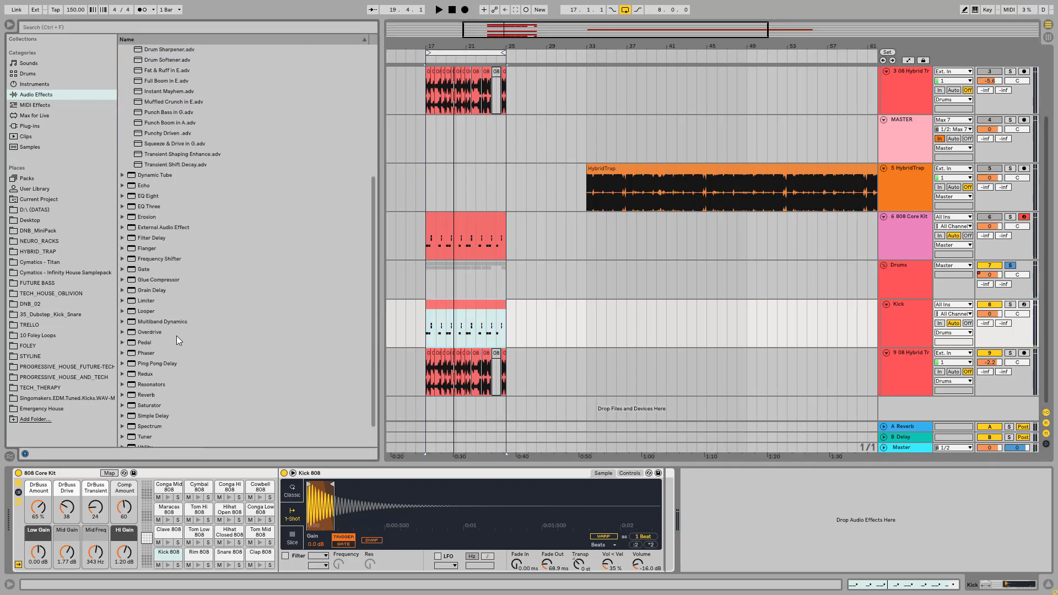
{"action": "scroll", "coordinate": [177, 336], "scroll_direction": "down", "scroll_amount": 3}
{"action": "left_click_drag", "start_coordinate": [145, 379], "coordinate": [724, 510]}
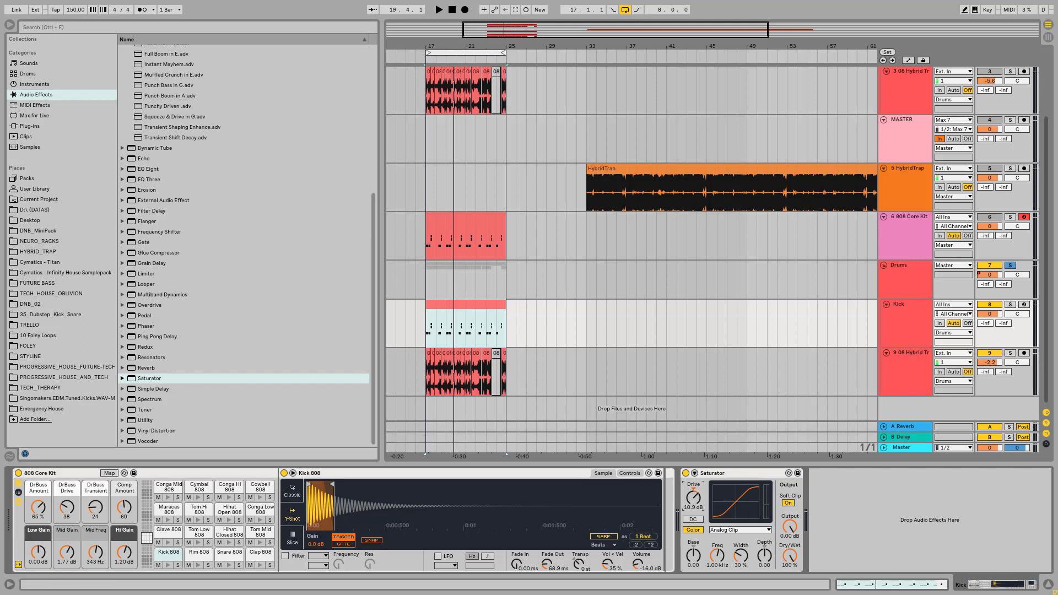
{"action": "key", "text": "space"}
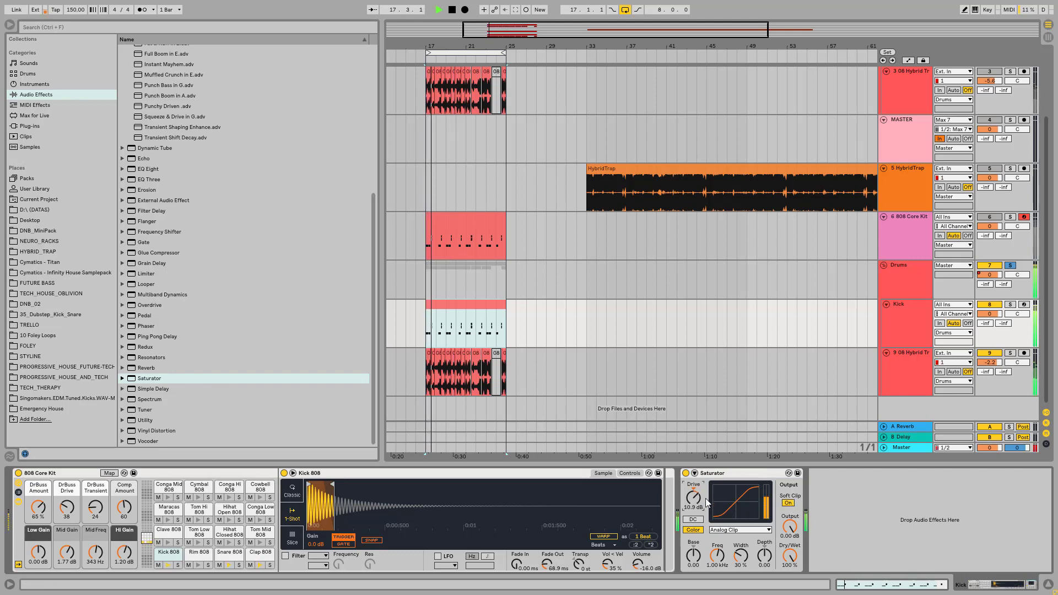
{"action": "left_click_drag", "start_coordinate": [705, 498], "coordinate": [693, 494]}
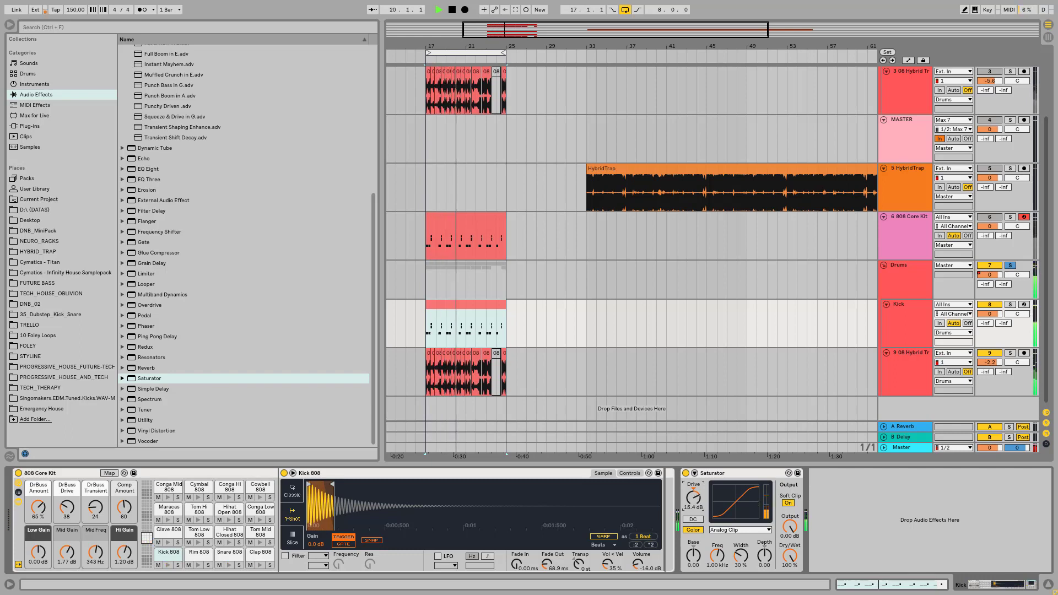
{"action": "key", "text": "space"}
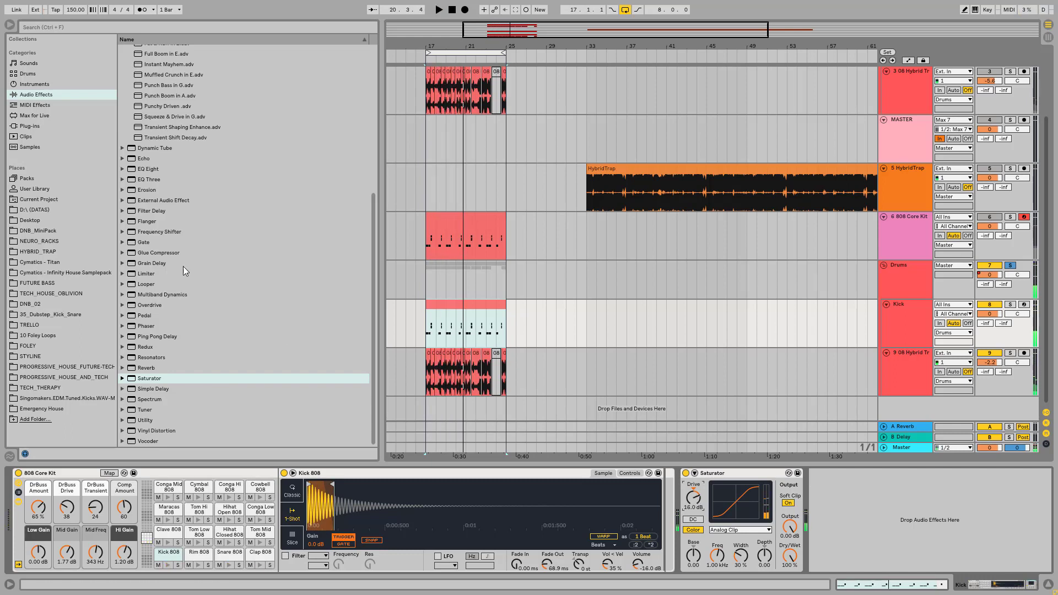
Step: Add a Glue Compressor after the Saturator on the duplicated Kick track, setting Threshold to -21.0 dB and Makeup to 8.41 dB during playback
{"action": "left_click_drag", "start_coordinate": [159, 252], "coordinate": [862, 506]}
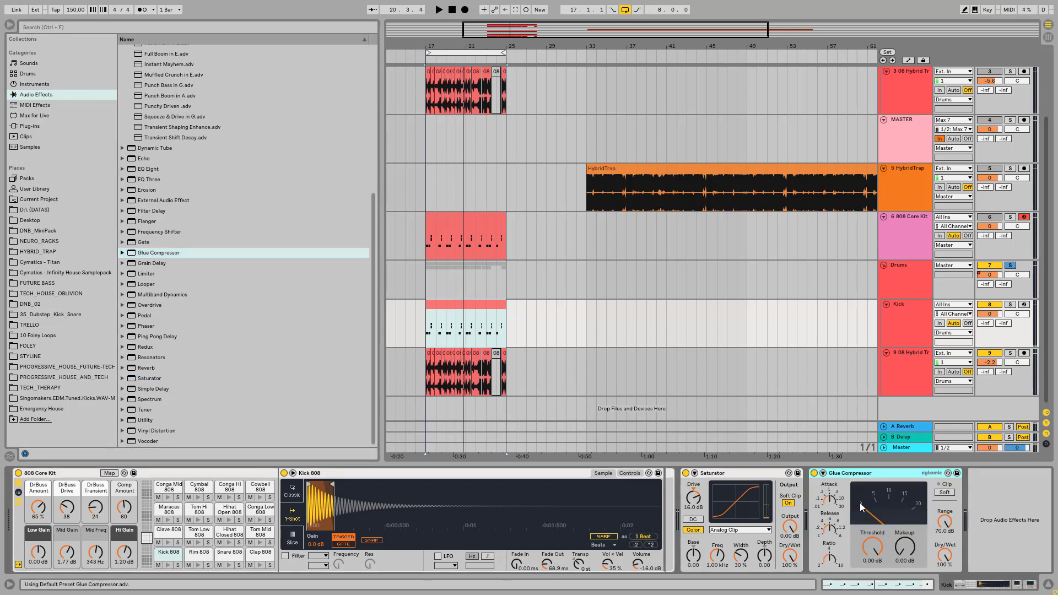
{"action": "left_click", "coordinate": [829, 498]}
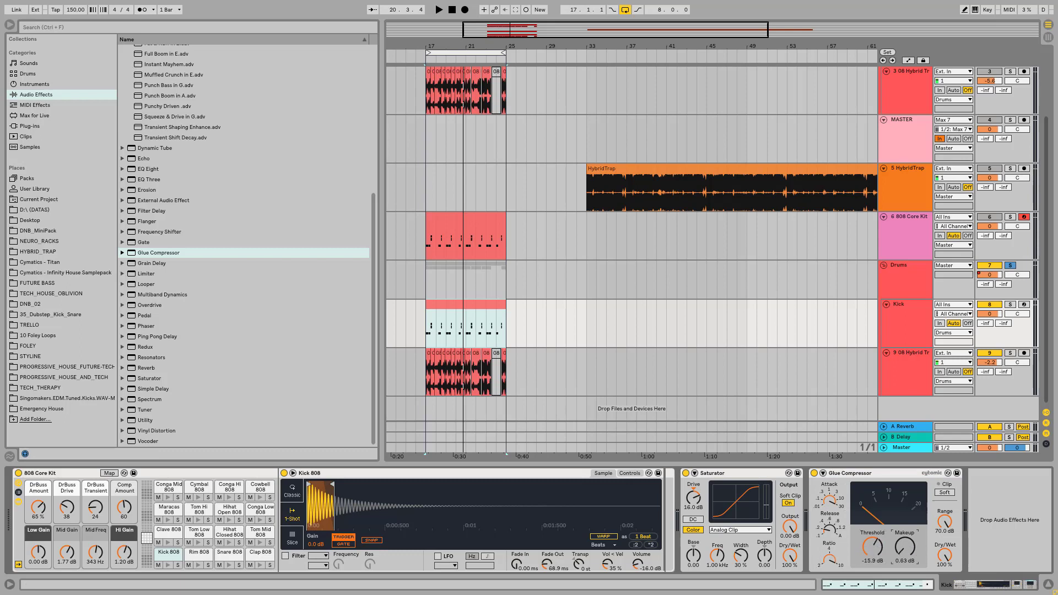
{"action": "left_click_drag", "start_coordinate": [882, 558], "coordinate": [881, 564]}
{"action": "key", "text": "space"}
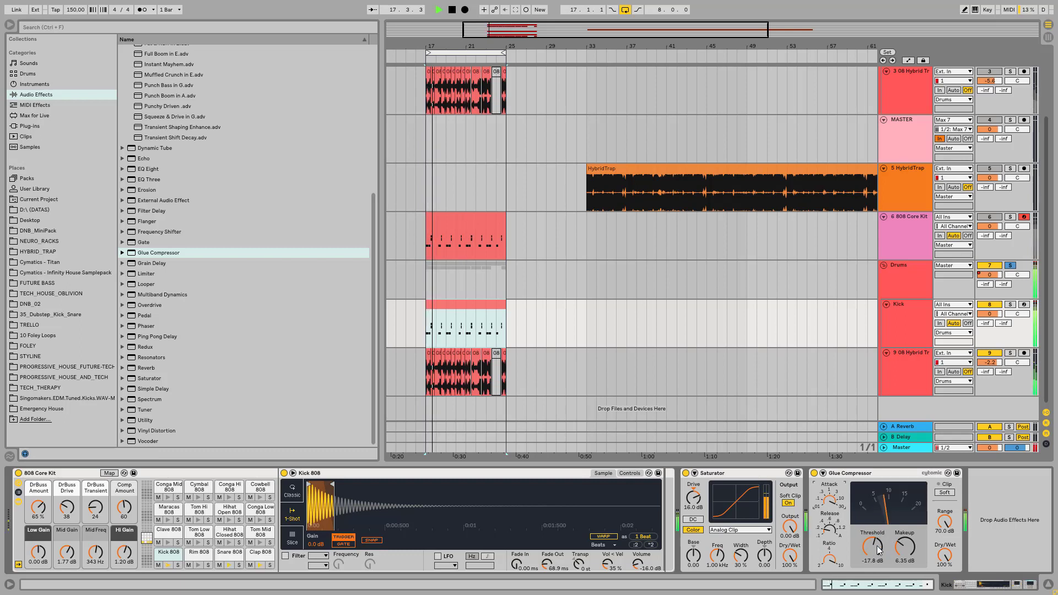
{"action": "left_click_drag", "start_coordinate": [873, 547], "coordinate": [907, 541]}
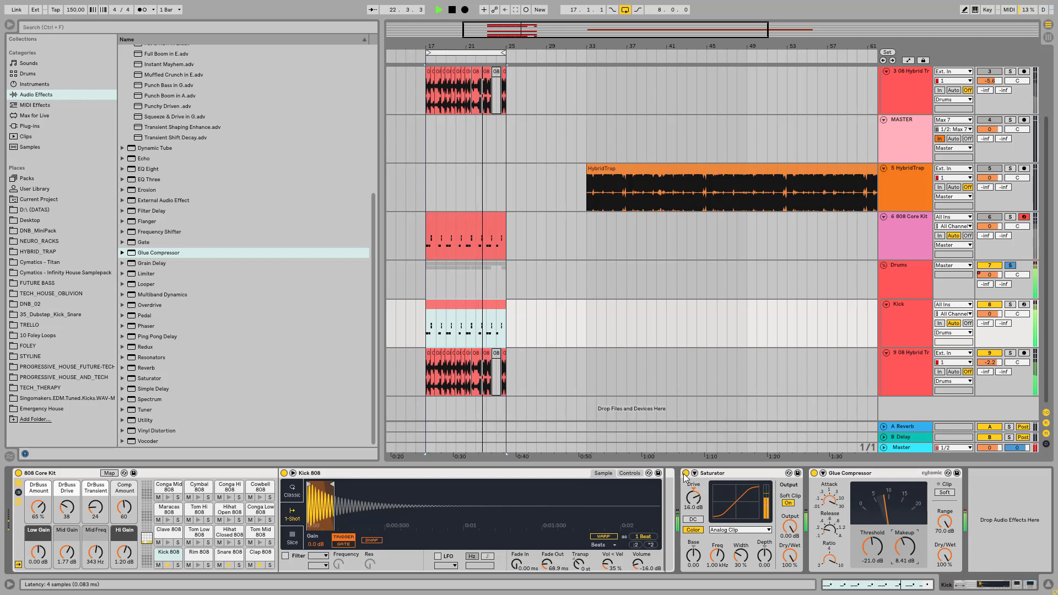
{"action": "key", "text": "space"}
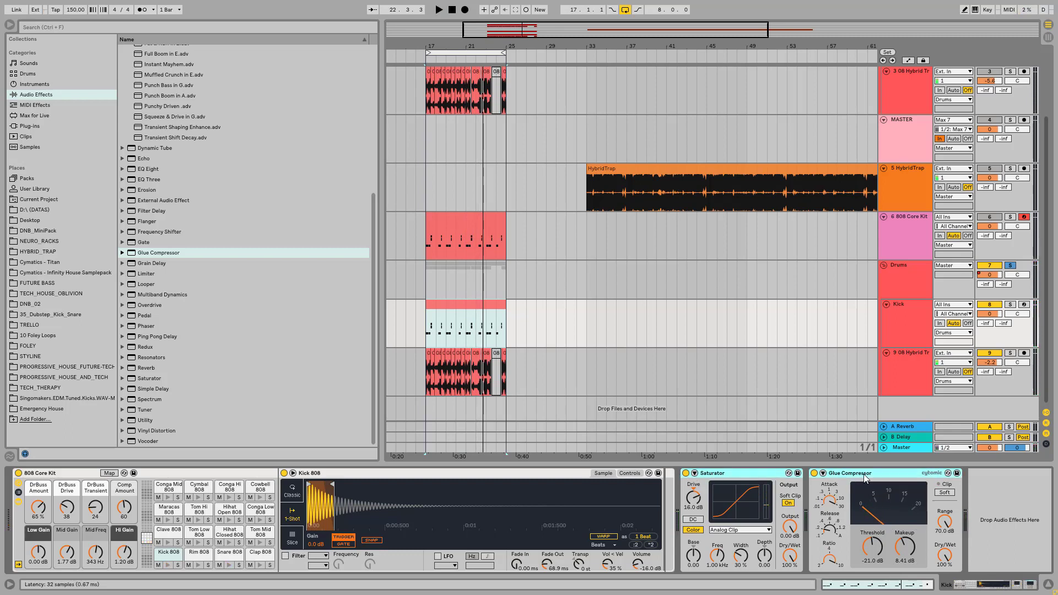
Step: Delete the Saturator and Glue Compressor, the separate 808 Core Kit track and the duplicated Drums group
{"action": "key", "text": "Delete"}
{"action": "left_click", "coordinate": [914, 219]}
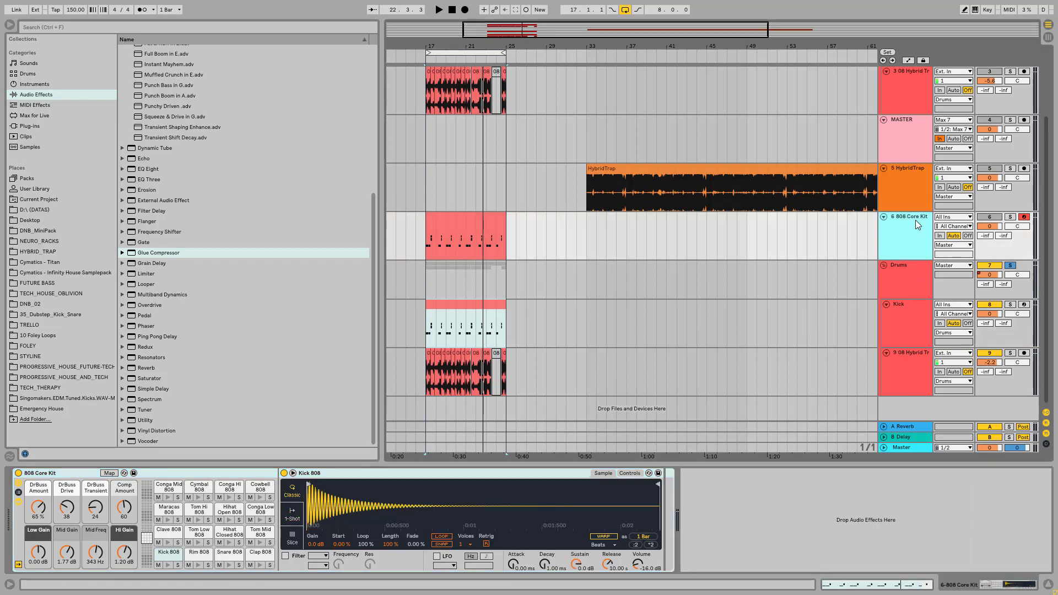
{"action": "key", "text": "Delete"}
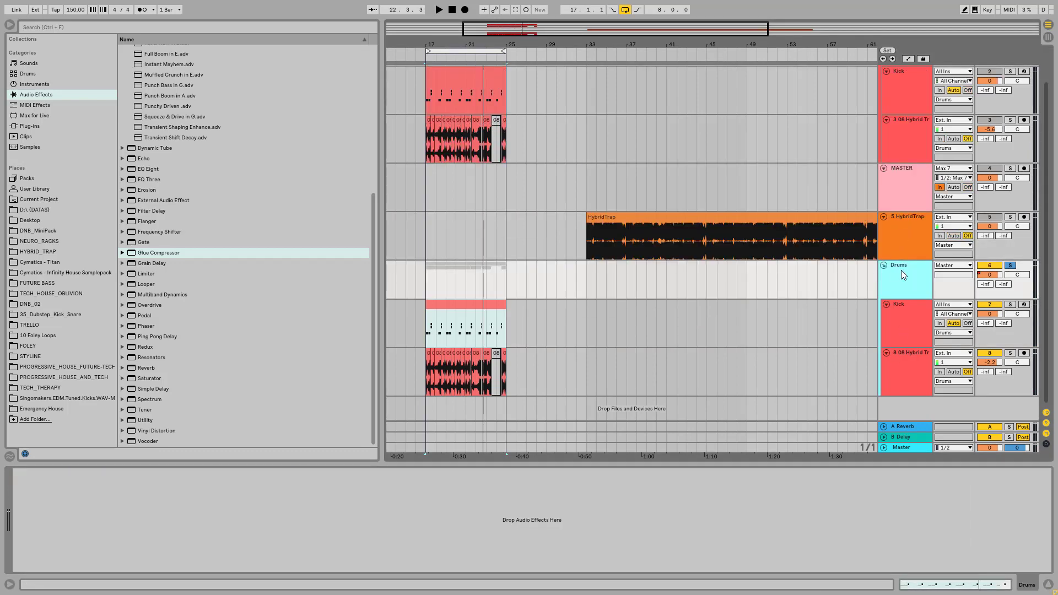
{"action": "key", "text": "Delete"}
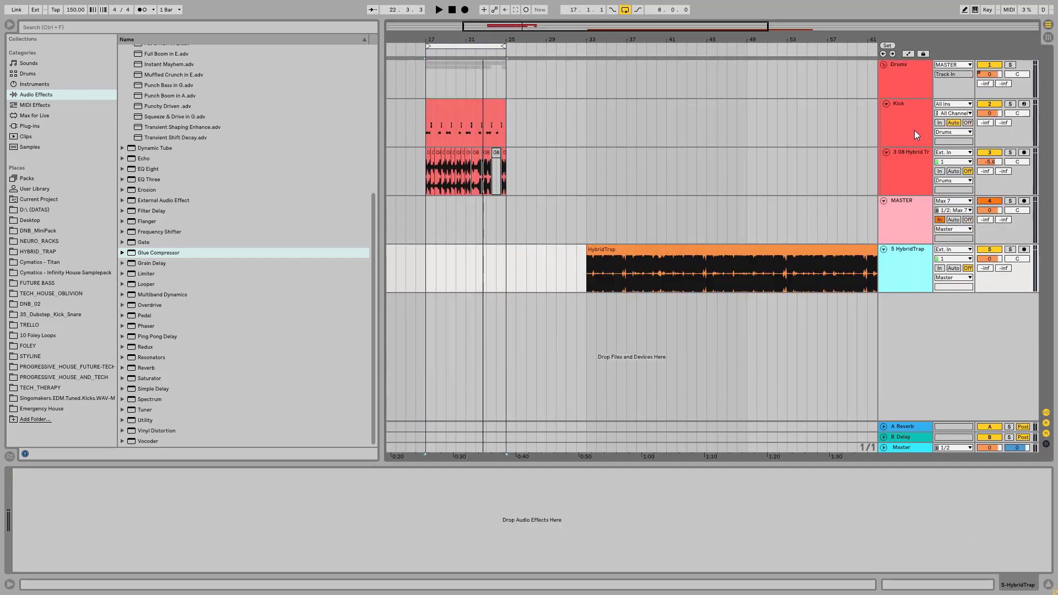
Step: Insert a new audio track below the original Drums group and arm it for recording
{"action": "left_click", "coordinate": [912, 83]}
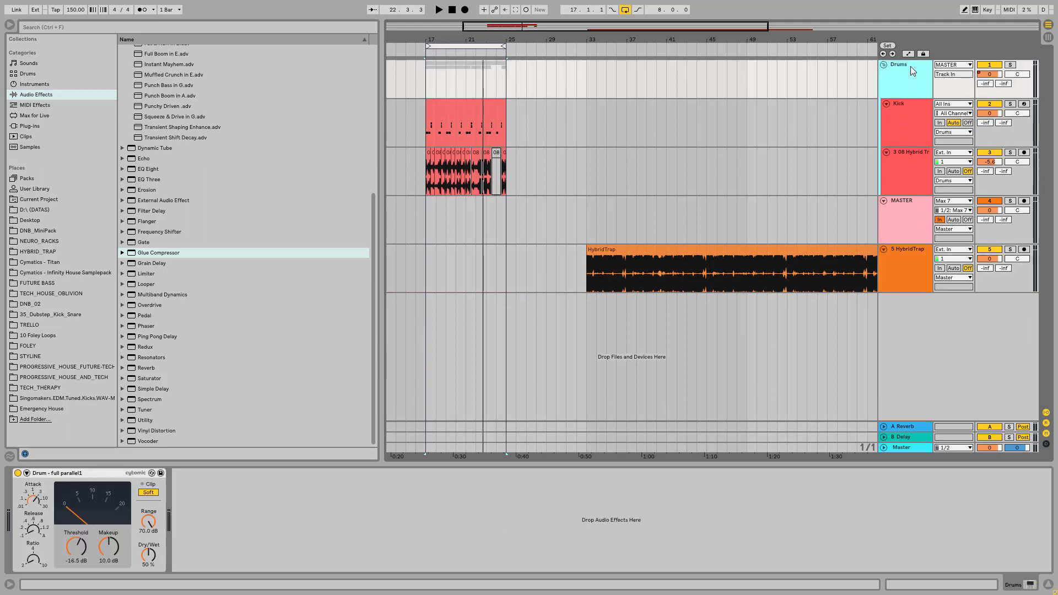
{"action": "key", "text": "ctrl+t"}
{"action": "left_click_drag", "start_coordinate": [427, 41], "coordinate": [427, 82]}
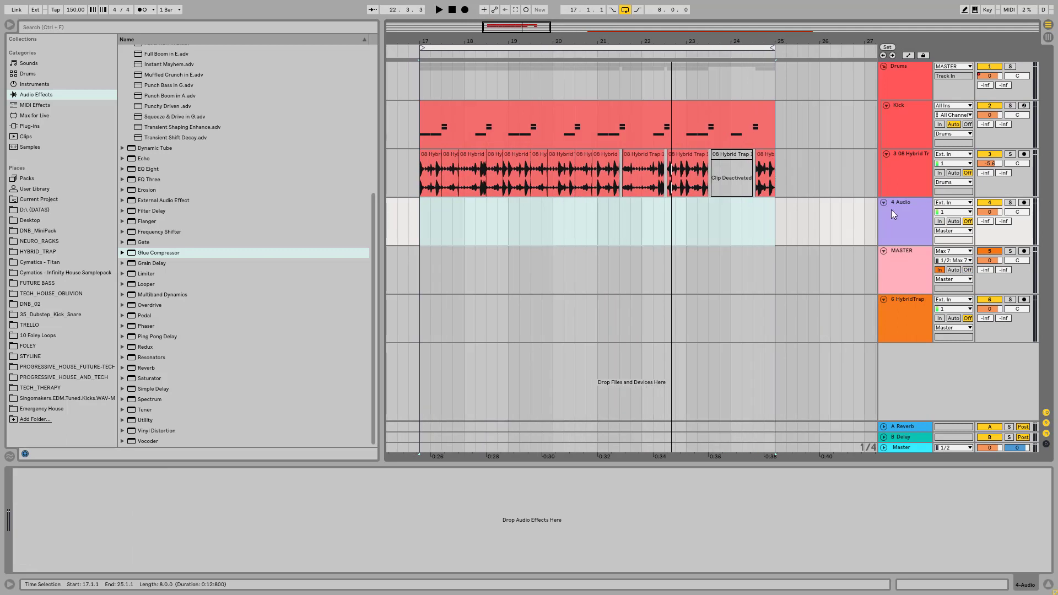
{"action": "left_click", "coordinate": [1023, 202]}
Step: Record a short take on the new audio track from bar 17 and stop
{"action": "left_click", "coordinate": [419, 221]}
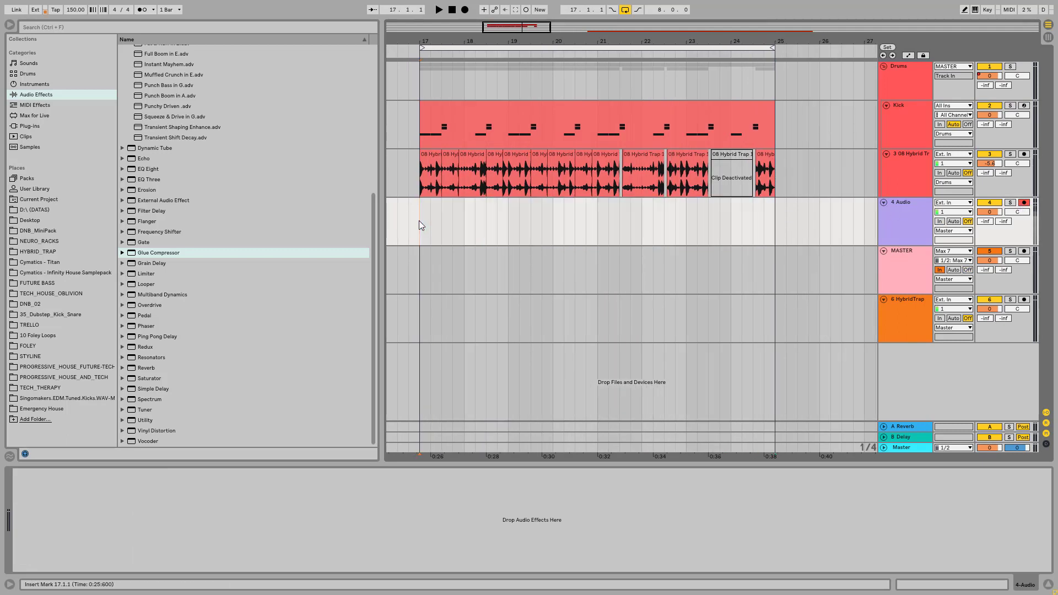
{"action": "left_click", "coordinate": [464, 10]}
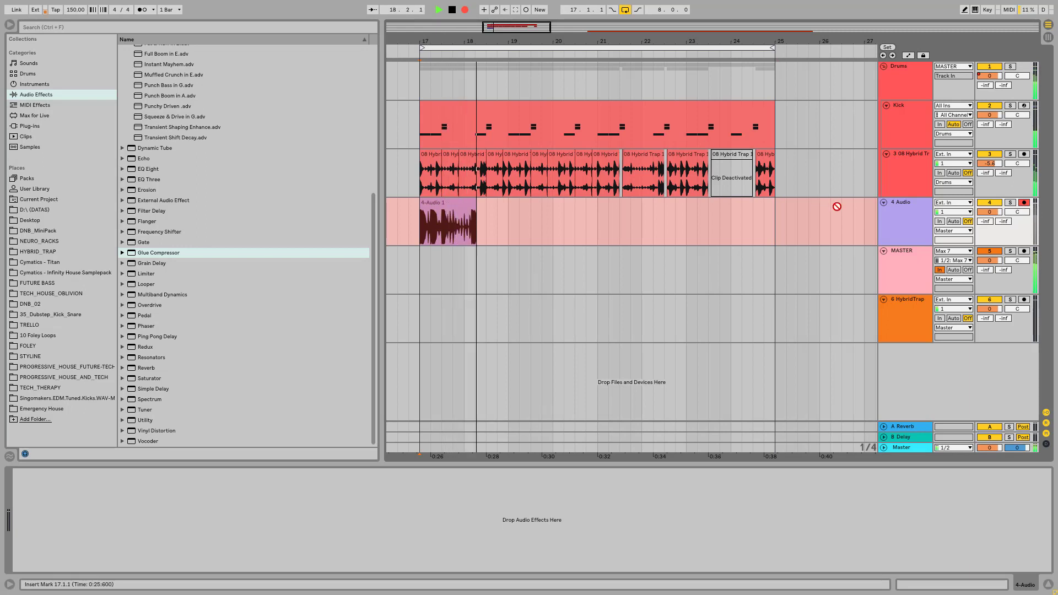
{"action": "key", "text": "space"}
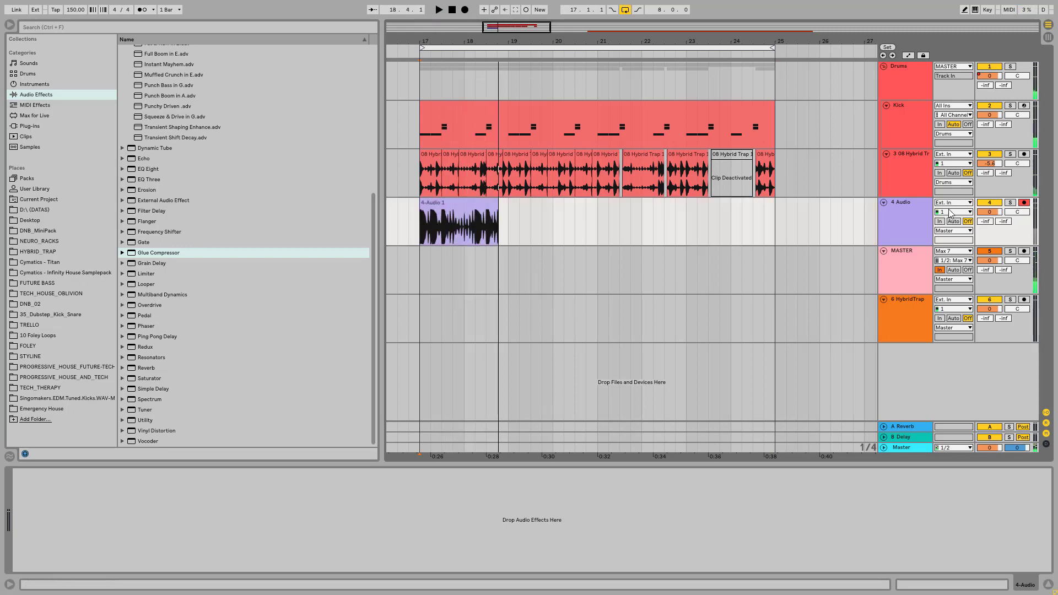
Step: Set the new audio track's input to Resampling and delete its first recorded take
{"action": "left_click", "coordinate": [961, 205]}
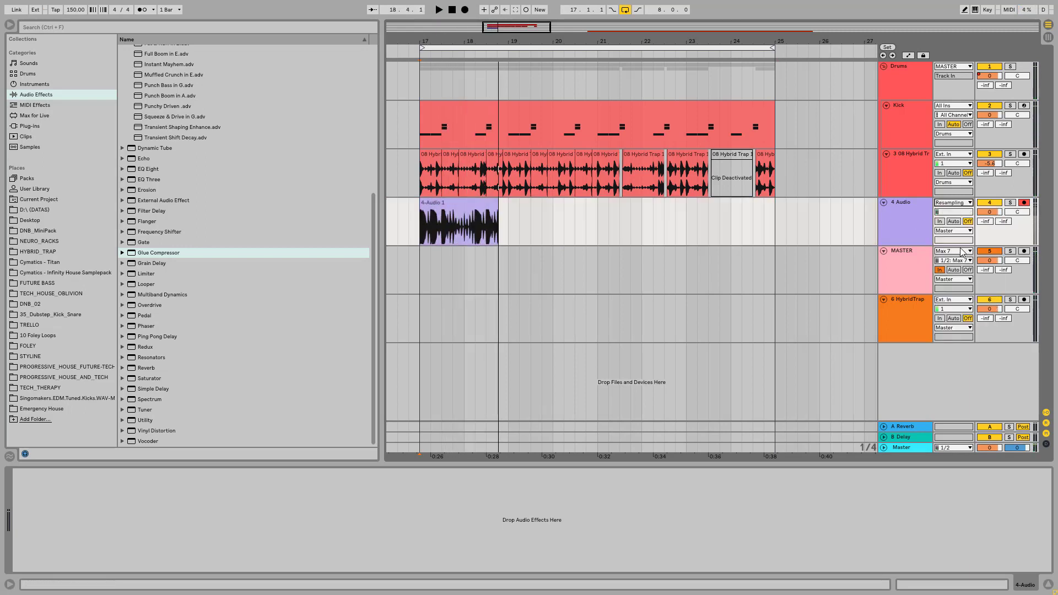
{"action": "left_click", "coordinate": [960, 243]}
{"action": "left_click", "coordinate": [541, 50]}
{"action": "key", "text": "space"}
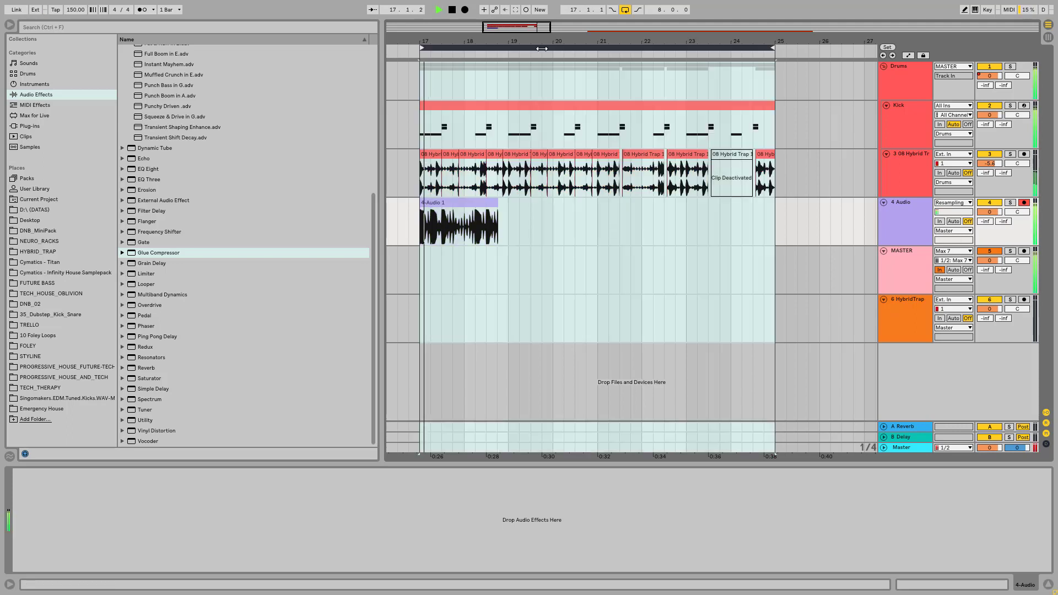
{"action": "key", "text": "space"}
{"action": "left_click_drag", "start_coordinate": [510, 222], "coordinate": [422, 227]}
{"action": "key", "text": "Delete"}
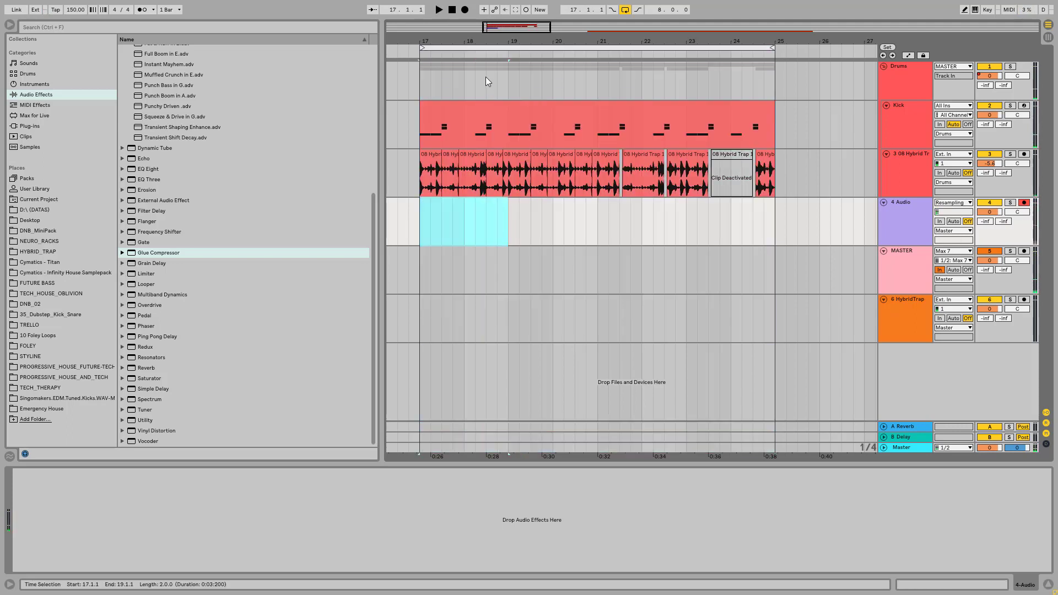
Step: Record the drums by resampling onto the audio track from bar 17, hide the browser, and stop after bar 19
{"action": "left_click", "coordinate": [465, 11]}
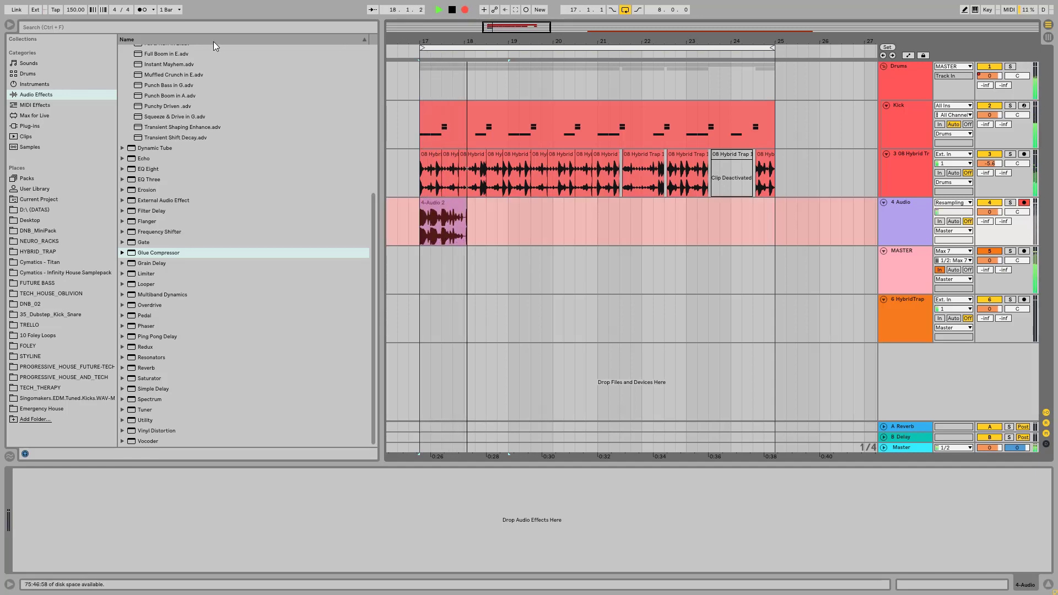
{"action": "left_click", "coordinate": [10, 25]}
{"action": "left_click_drag", "start_coordinate": [110, 42], "coordinate": [221, 88]}
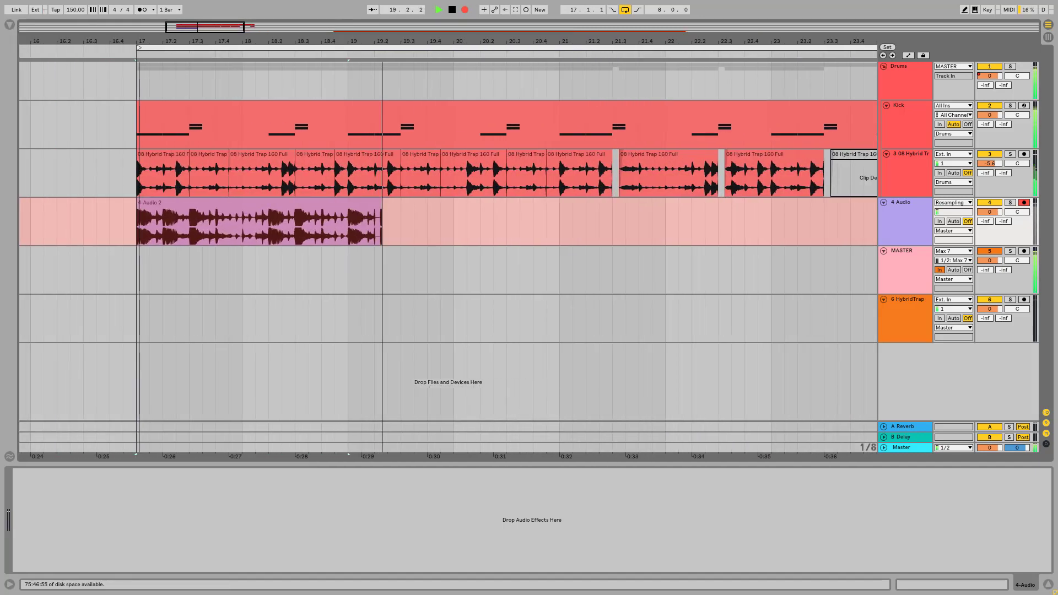
{"action": "key", "text": "space"}
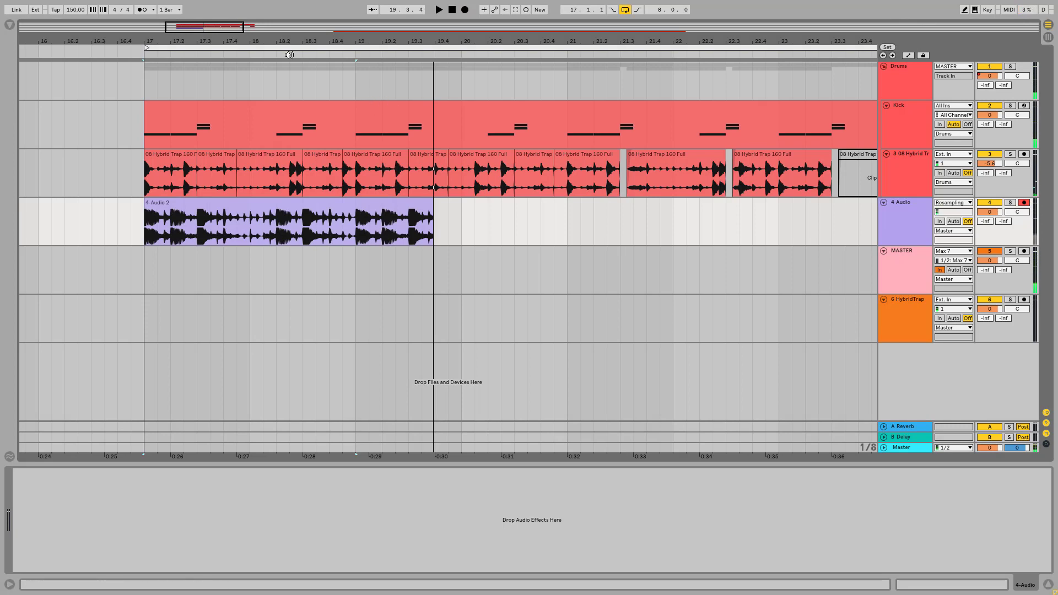
Step: Examine the recorded drum waveform up close around the kick and snare hits in bar 18
{"action": "left_click_drag", "start_coordinate": [271, 42], "coordinate": [272, 143]}
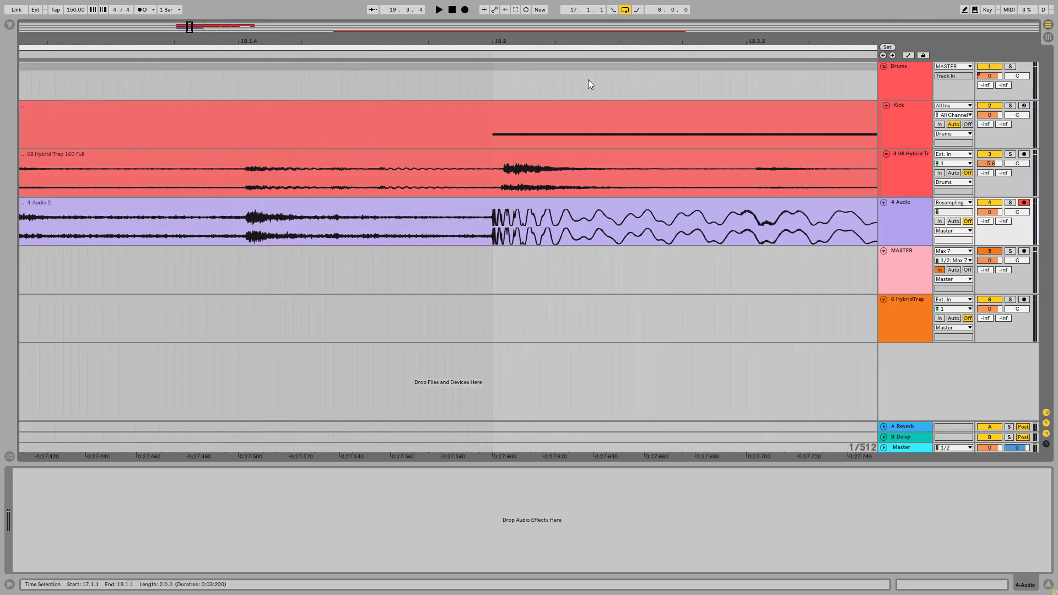
{"action": "left_click_drag", "start_coordinate": [558, 47], "coordinate": [559, 71]}
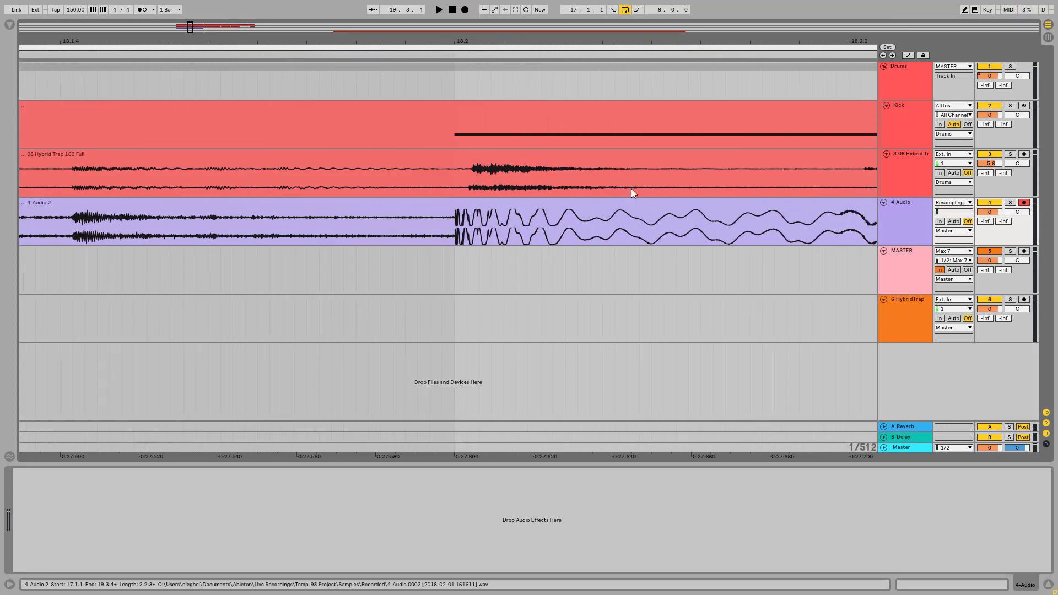
{"action": "left_click_drag", "start_coordinate": [692, 41], "coordinate": [427, 36]}
{"action": "left_click_drag", "start_coordinate": [251, 41], "coordinate": [284, 33]}
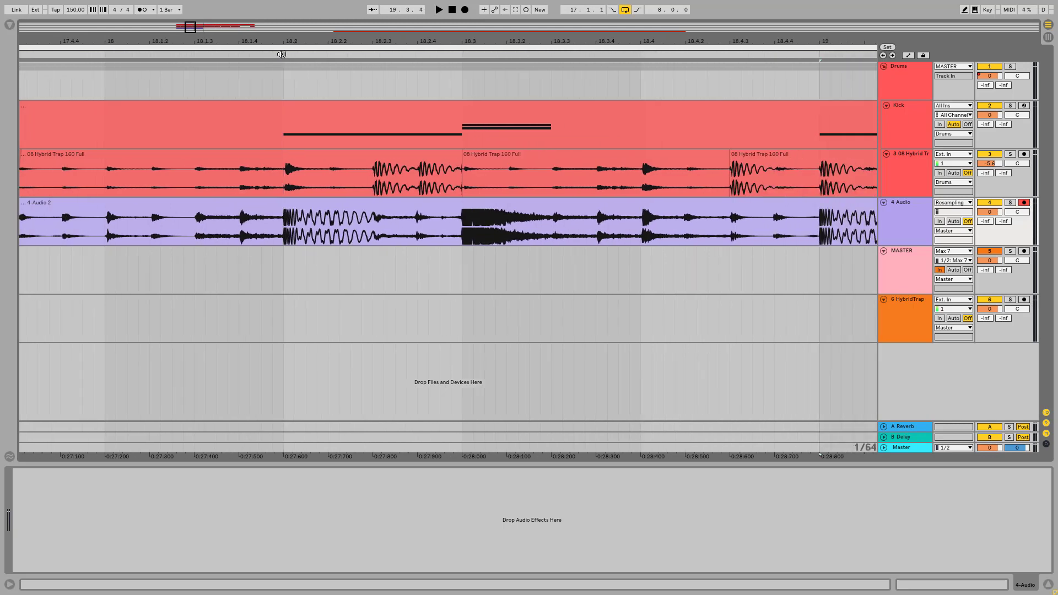
{"action": "left_click_drag", "start_coordinate": [469, 43], "coordinate": [281, 29]}
{"action": "left_click_drag", "start_coordinate": [574, 43], "coordinate": [658, 6]}
Step: Shorten the Kick 808 sample's playback region on the Kick track and inspect the recorded kicks from bar 17
{"action": "left_click", "coordinate": [898, 125]}
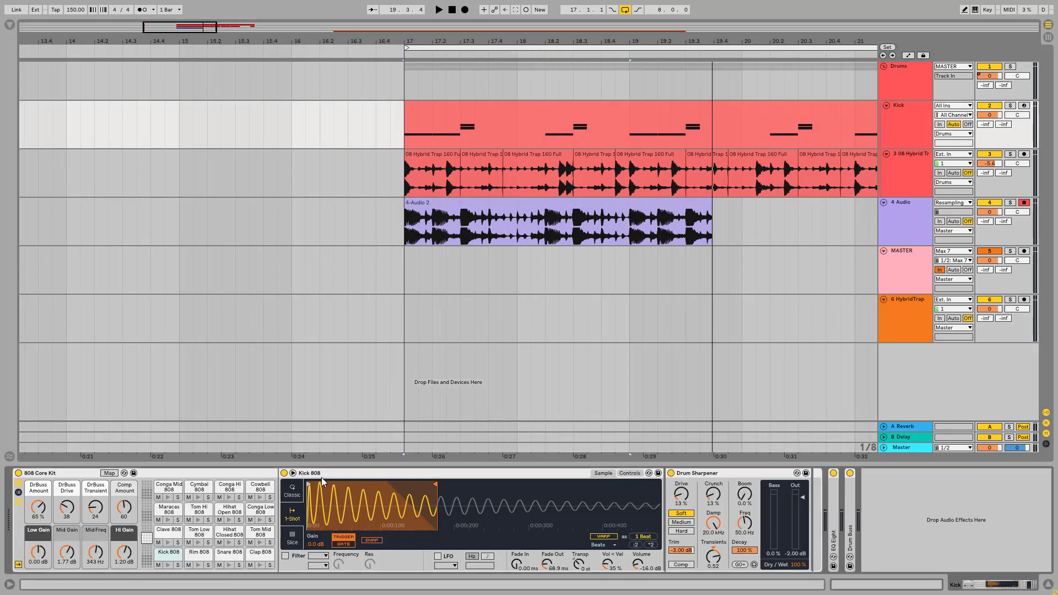
{"action": "mouse_move", "coordinate": [436, 484]}
{"action": "left_mouse_down"}
{"action": "mouse_move", "coordinate": [380, 484]}
{"action": "mouse_move", "coordinate": [408, 479]}
{"action": "left_mouse_up"}
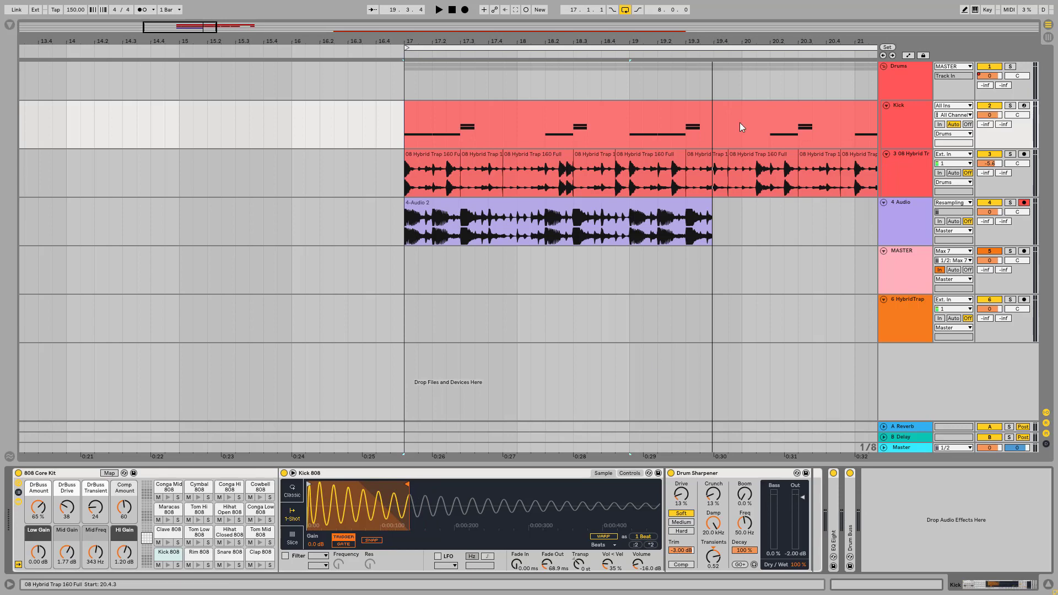
{"action": "left_click_drag", "start_coordinate": [415, 43], "coordinate": [415, 119]}
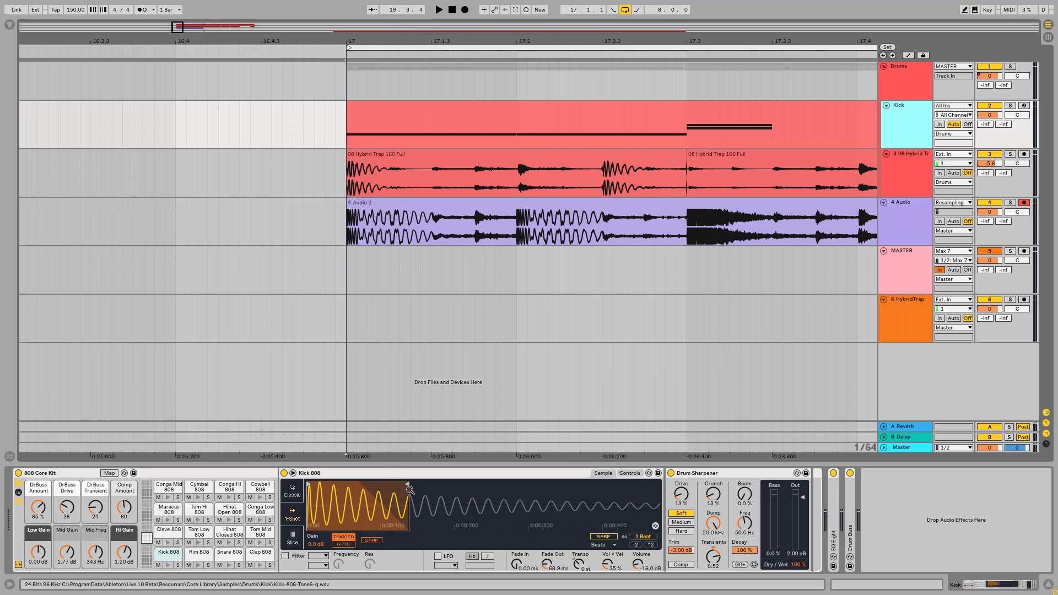
{"action": "left_click_drag", "start_coordinate": [567, 46], "coordinate": [399, 36]}
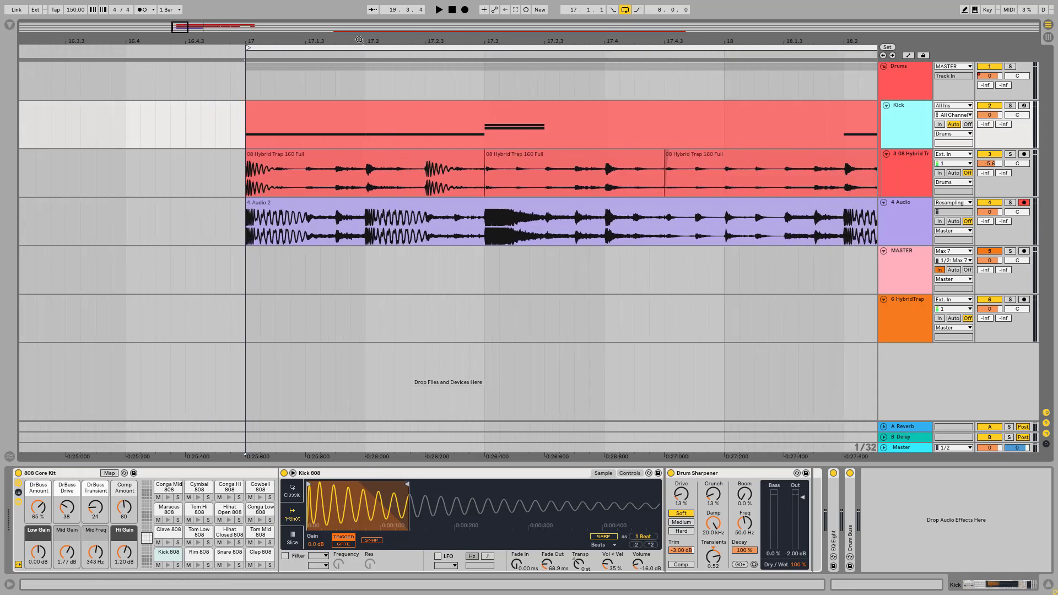
{"action": "left_click_drag", "start_coordinate": [252, 41], "coordinate": [340, 46]}
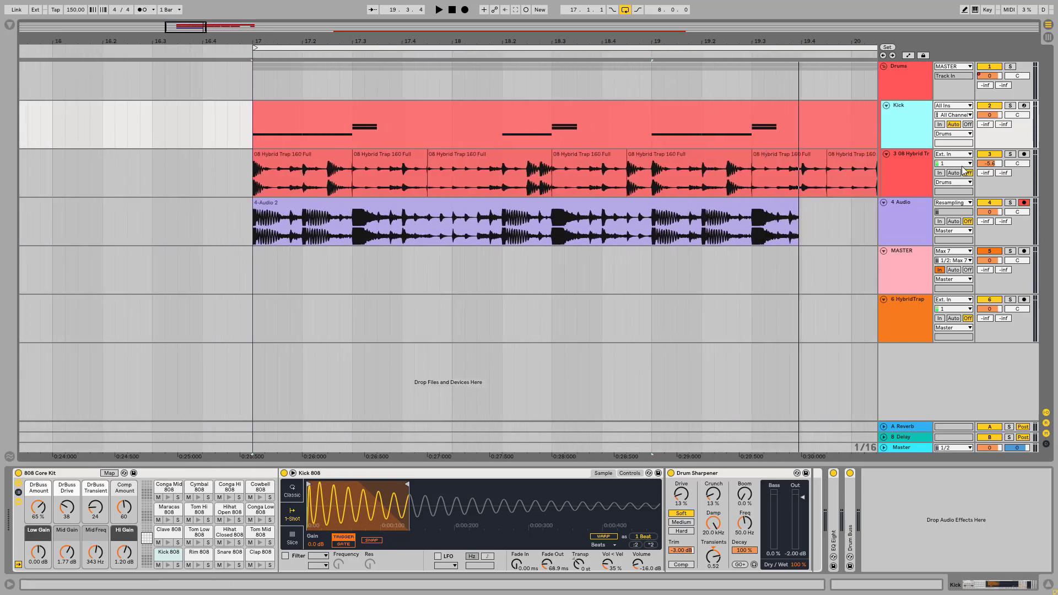
Step: Locate the Kick 808 pad's sample in the browser and place Kick-808-Tone6-q.wav on a new track at bar 17
{"action": "left_click", "coordinate": [169, 553]}
{"action": "right_click", "coordinate": [429, 520]}
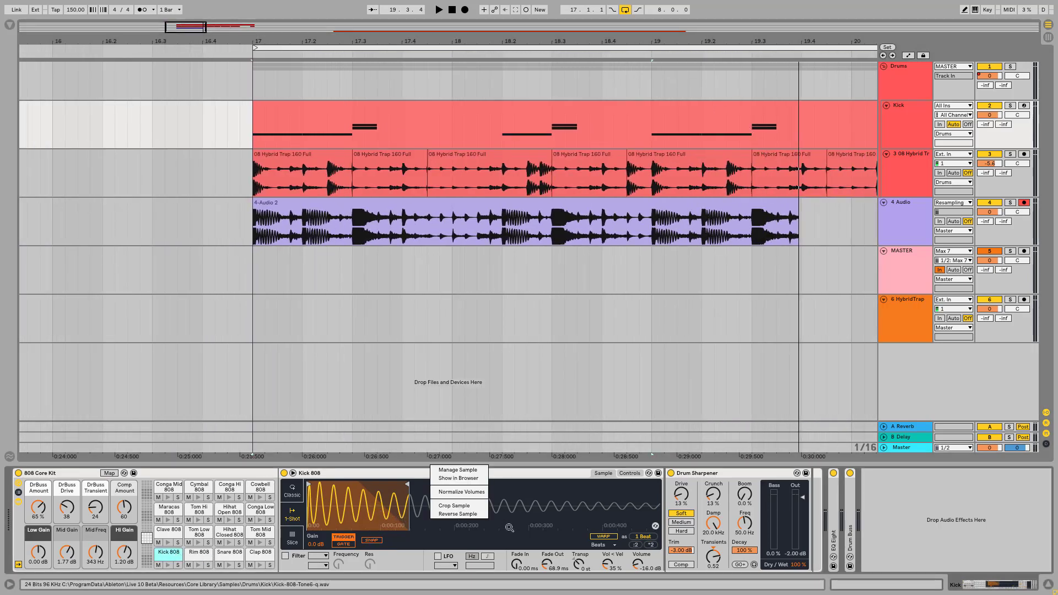
{"action": "left_click", "coordinate": [459, 479]}
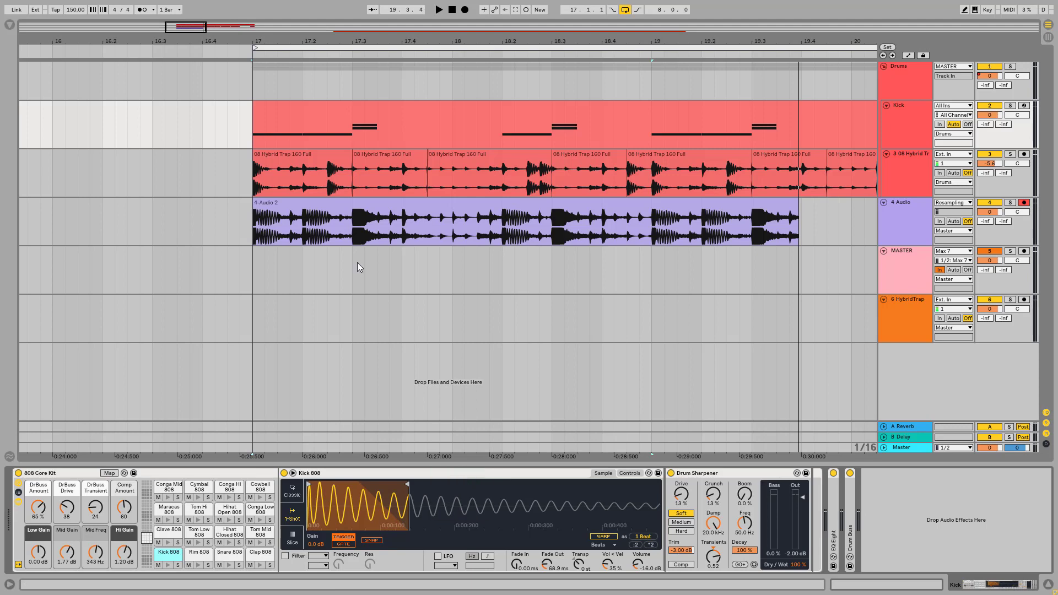
{"action": "left_click_drag", "start_coordinate": [213, 319], "coordinate": [622, 358]}
Step: Compare the raw Kick-808-Tone6-q waveform with the resampled kick at the start of bar 17, with the browser hidden
{"action": "left_click_drag", "start_coordinate": [631, 42], "coordinate": [630, 121]}
{"action": "left_click_drag", "start_coordinate": [677, 41], "coordinate": [681, 39]}
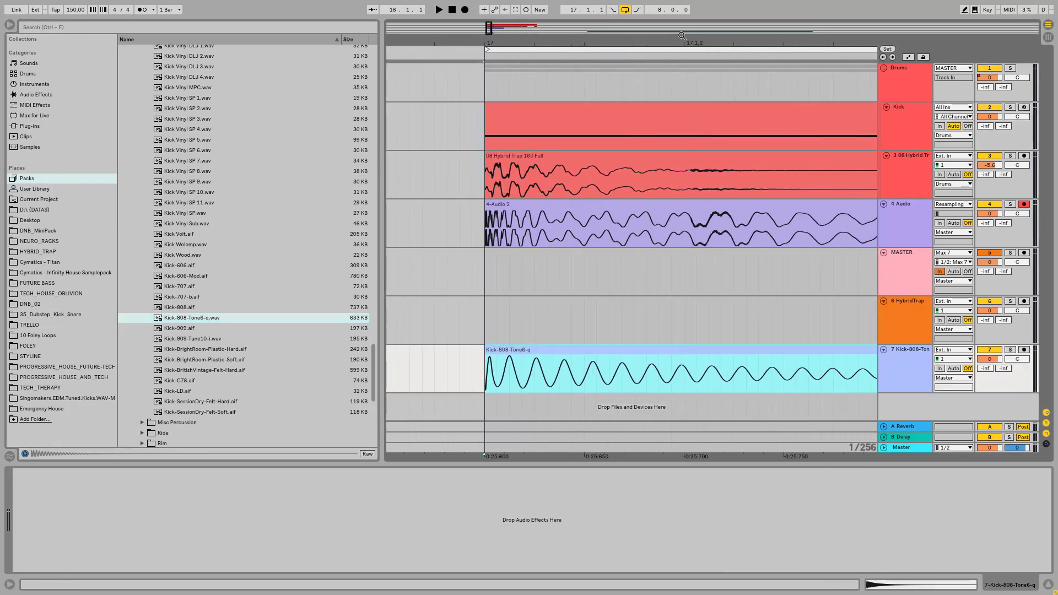
{"action": "left_click", "coordinate": [11, 25]}
{"action": "left_click_drag", "start_coordinate": [264, 43], "coordinate": [598, 72]}
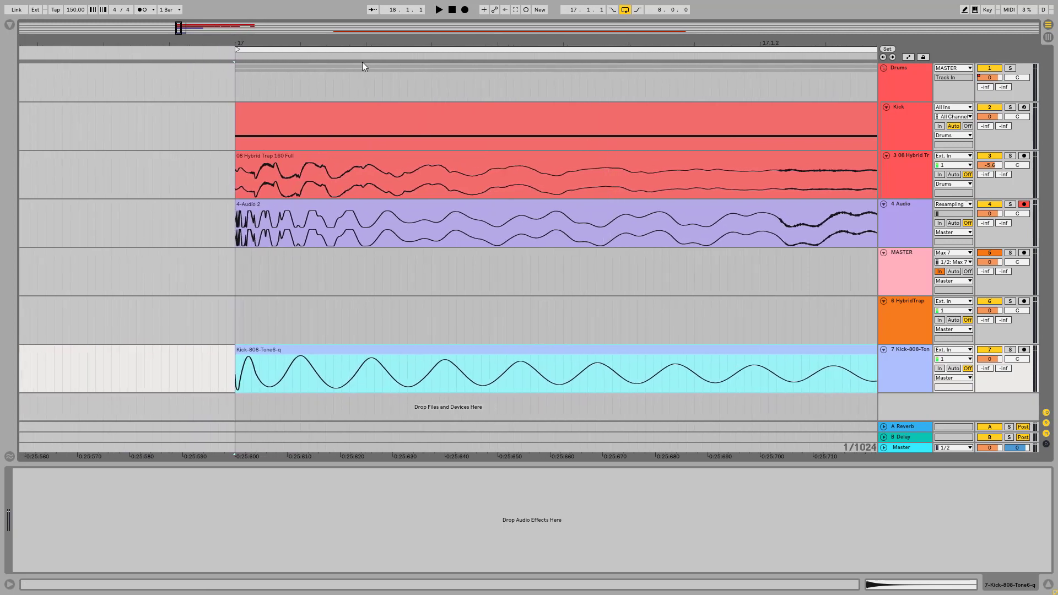
{"action": "left_click_drag", "start_coordinate": [249, 39], "coordinate": [254, 77]}
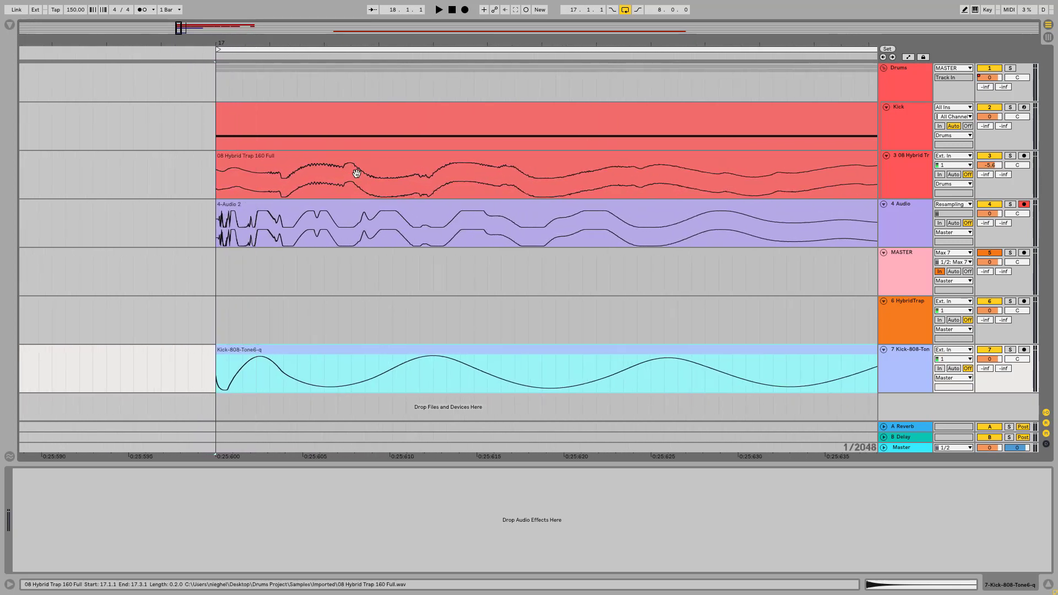
{"action": "left_click_drag", "start_coordinate": [444, 63], "coordinate": [445, 39]}
Step: Delete the Kick-808-Tone6-q comparison track and return to the resampled drum recording at bar 17
{"action": "key", "text": "Delete"}
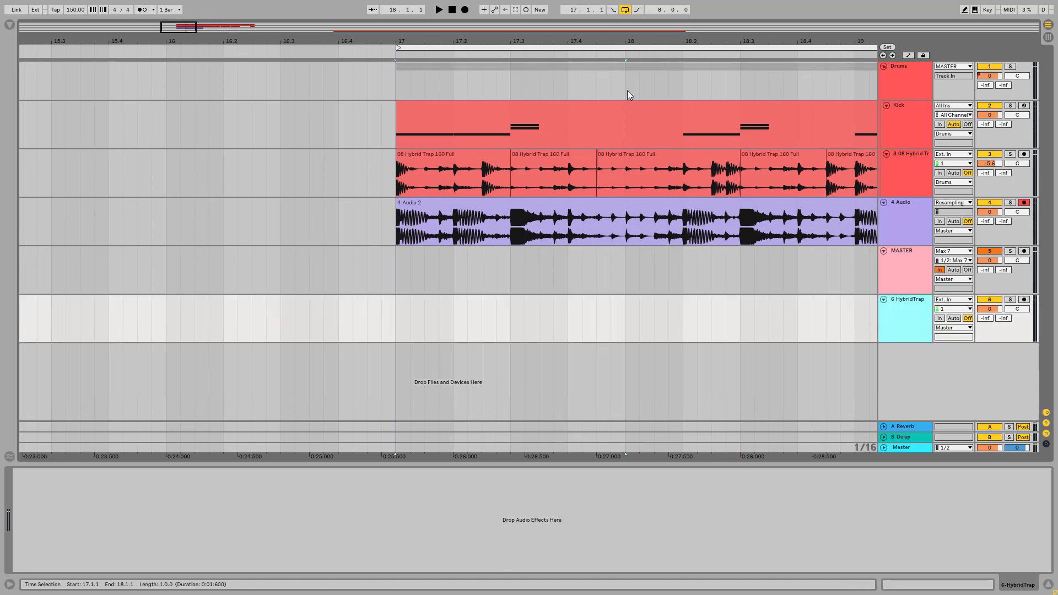
{"action": "left_click_drag", "start_coordinate": [604, 44], "coordinate": [392, 42]}
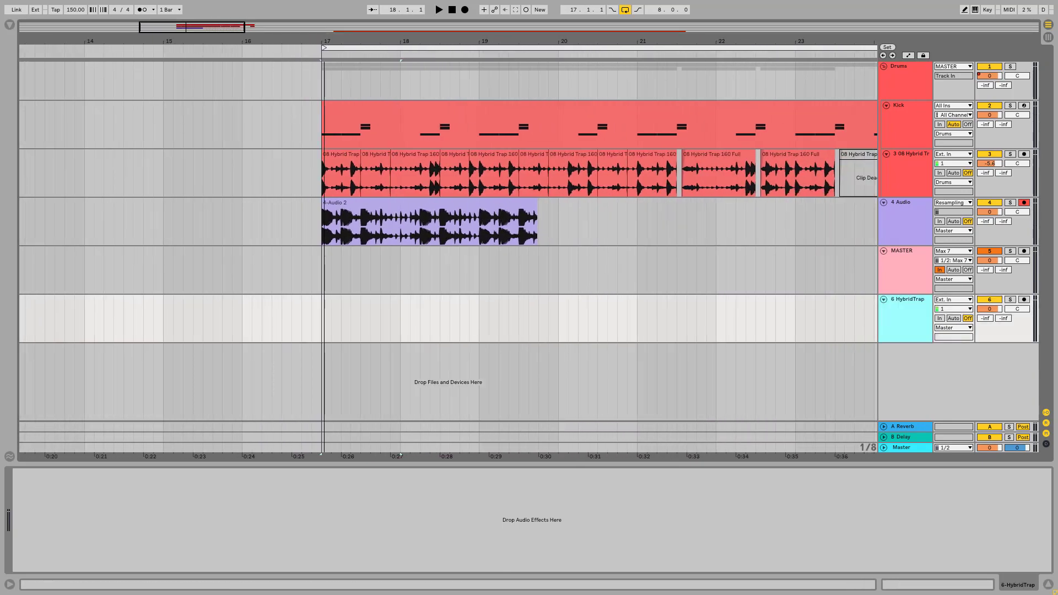
{"action": "left_click_drag", "start_coordinate": [323, 42], "coordinate": [323, 50]}
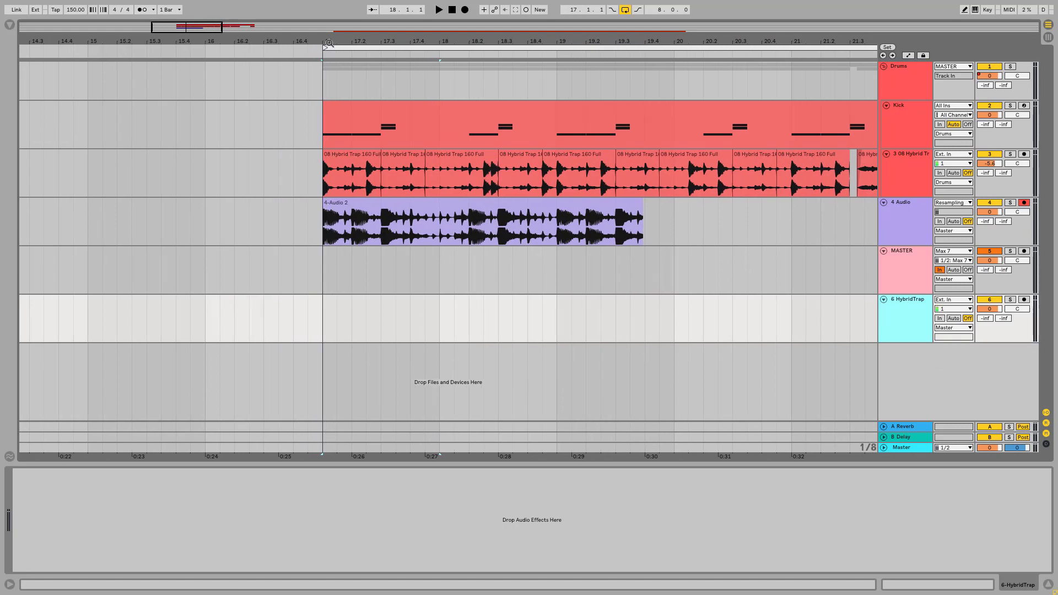
Step: Play the drum loop from bar 17 and delete the 4 Audio track holding the resampled recording
{"action": "key", "text": "space"}
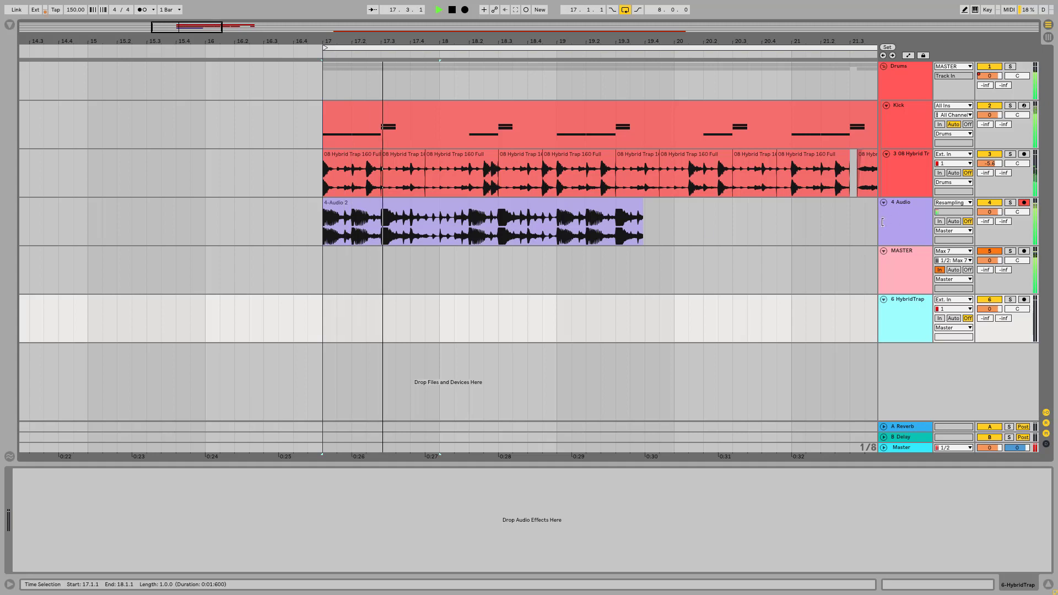
{"action": "left_click", "coordinate": [902, 205]}
{"action": "key", "text": "Delete"}
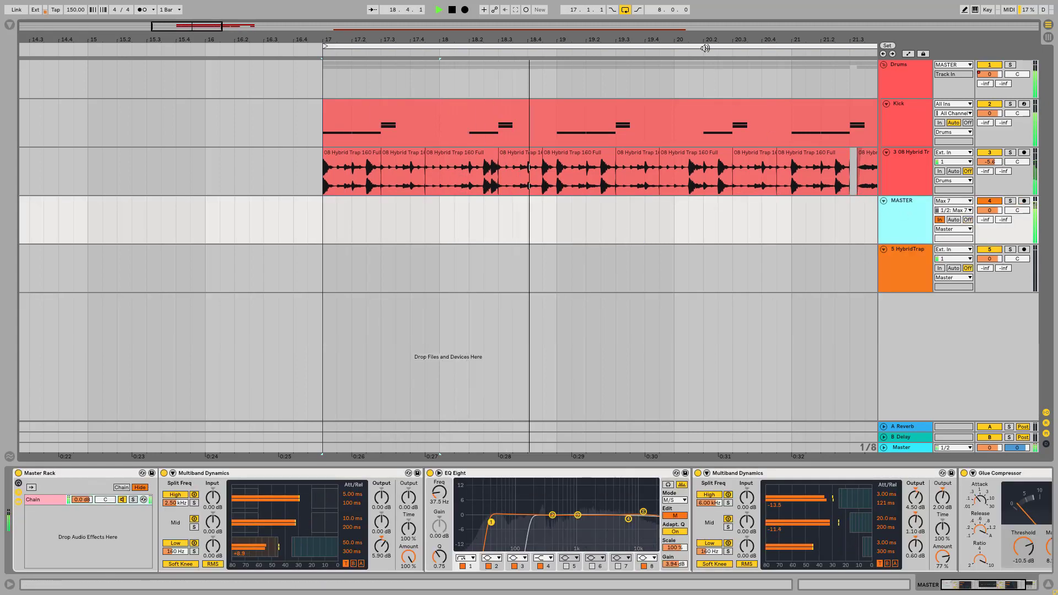
{"action": "left_click_drag", "start_coordinate": [703, 43], "coordinate": [475, 37]}
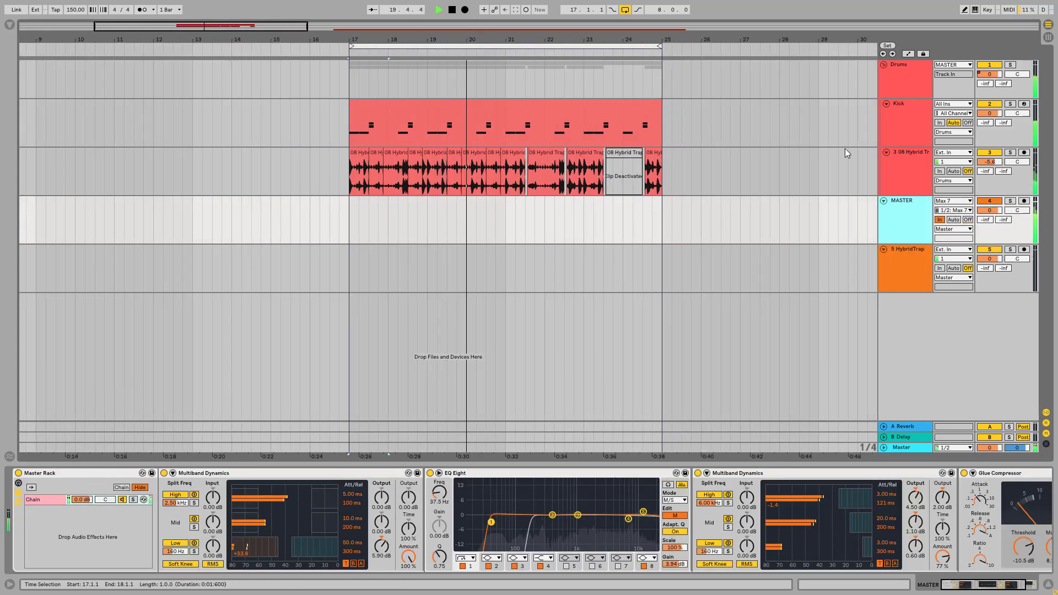
{"action": "key", "text": "space"}
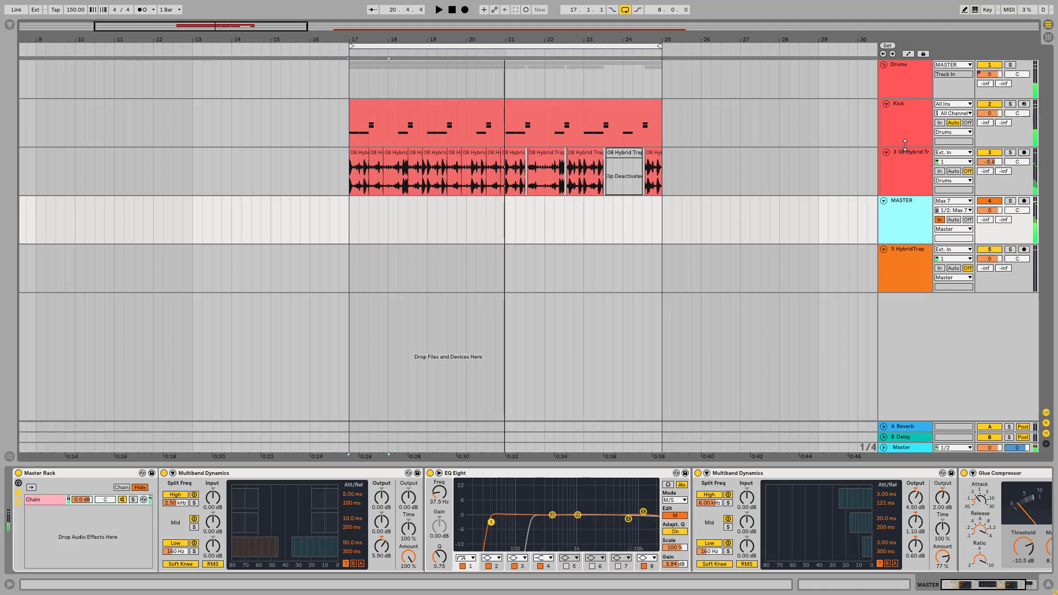
Step: Select the HybridTrap clip at bar 33 and examine its waveform up close around bars 33 and 34
{"action": "left_click_drag", "start_coordinate": [805, 40], "coordinate": [296, 31]}
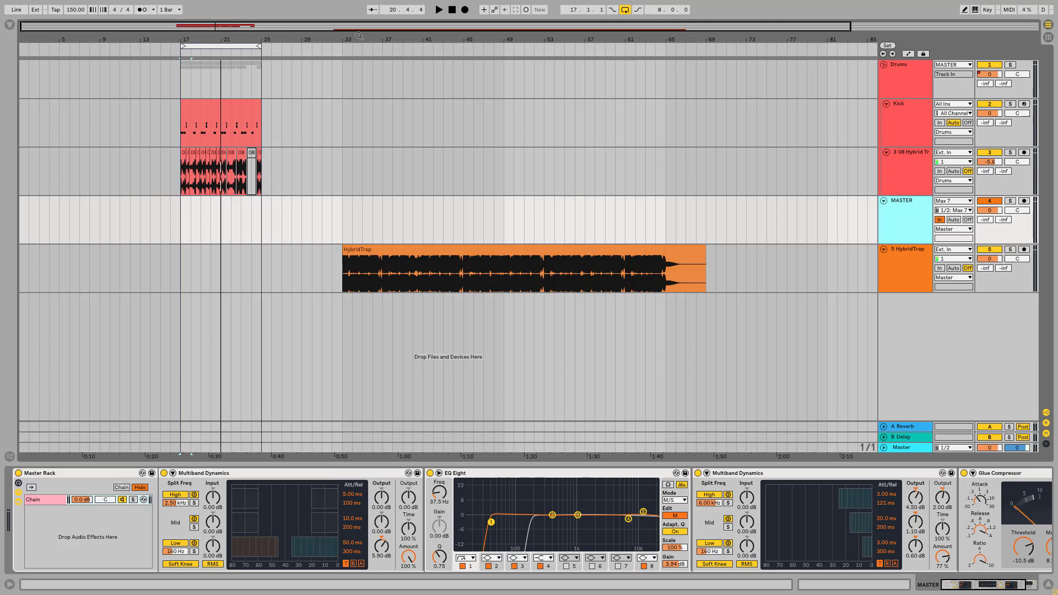
{"action": "left_click", "coordinate": [402, 252]}
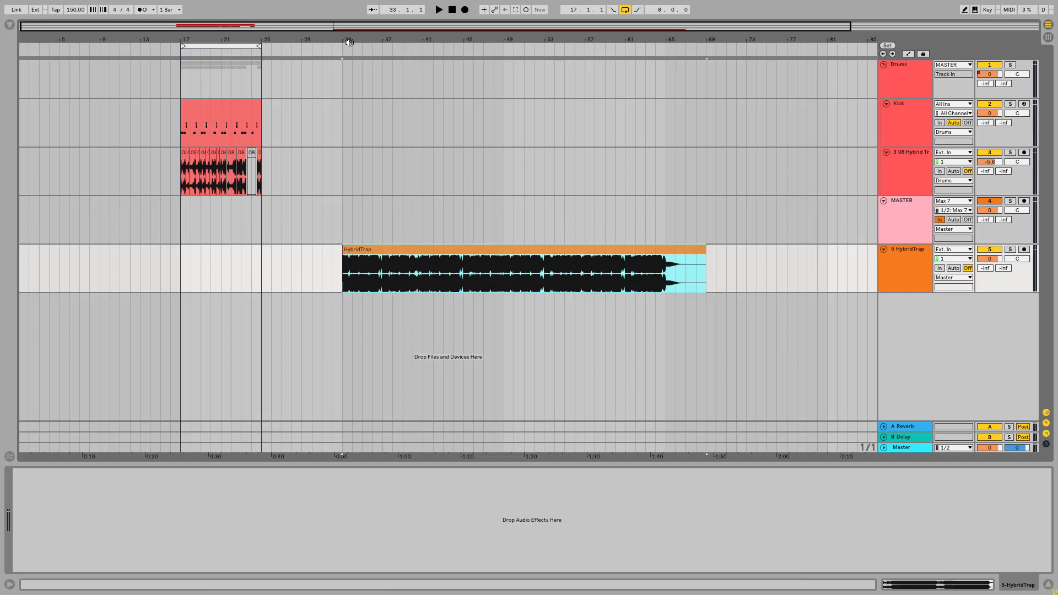
{"action": "left_click_drag", "start_coordinate": [349, 42], "coordinate": [20, 118]}
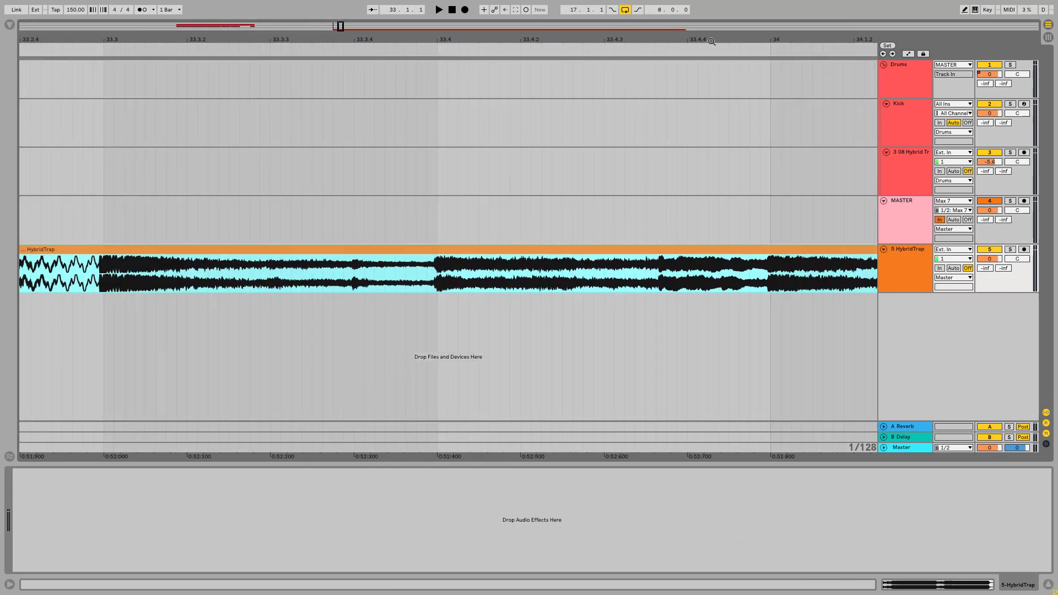
{"action": "left_click_drag", "start_coordinate": [711, 42], "coordinate": [20, 59]}
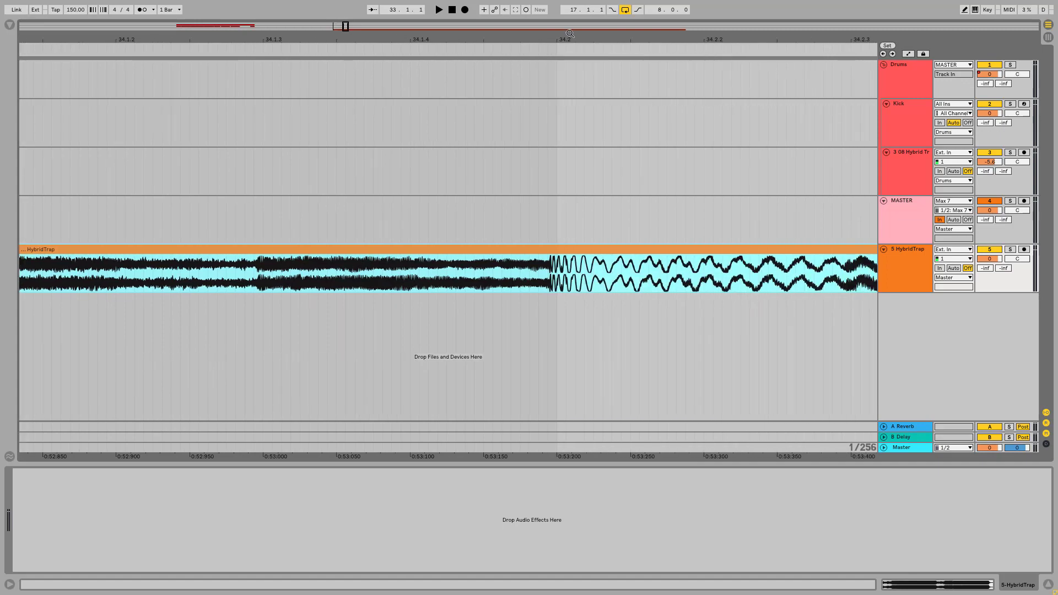
{"action": "left_click_drag", "start_coordinate": [581, 33], "coordinate": [456, 32]}
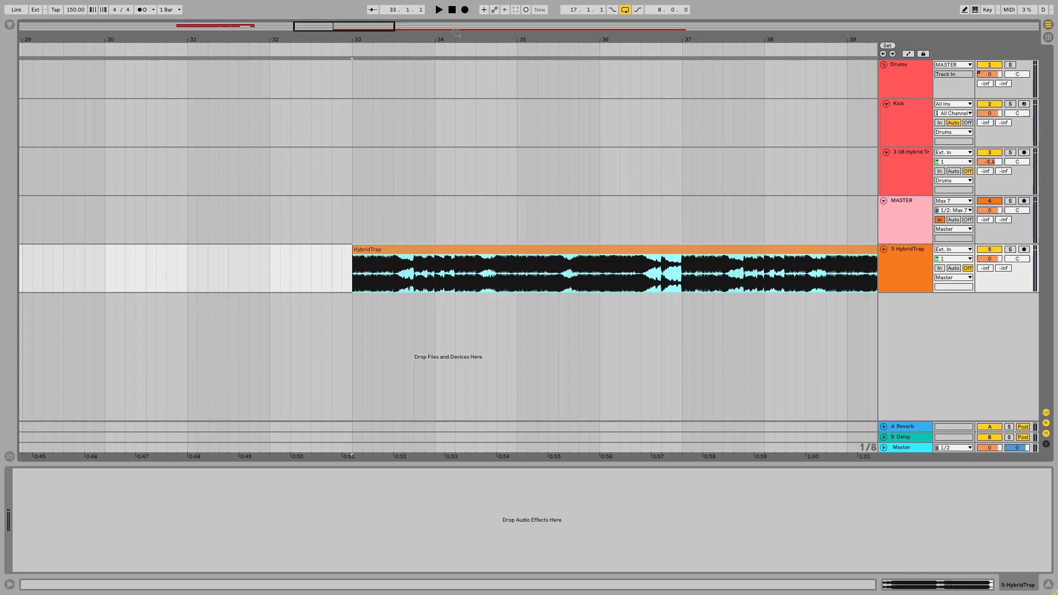
Step: Audition the HybridTrap clip from its start at bar 33 and stop playback after about two bars
{"action": "left_click", "coordinate": [500, 251]}
{"action": "key", "text": "space"}
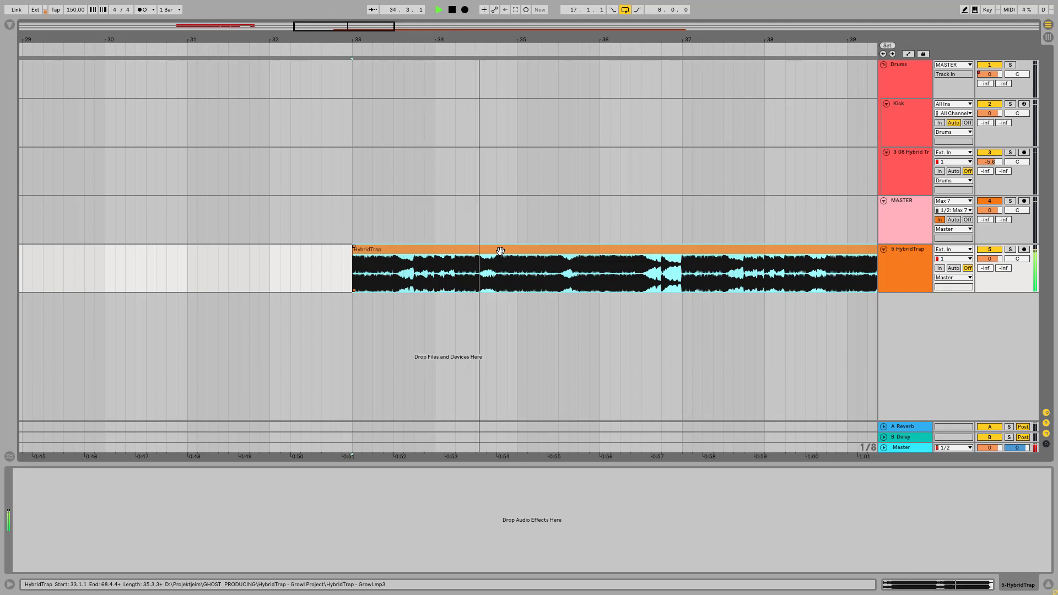
{"action": "key", "text": "space"}
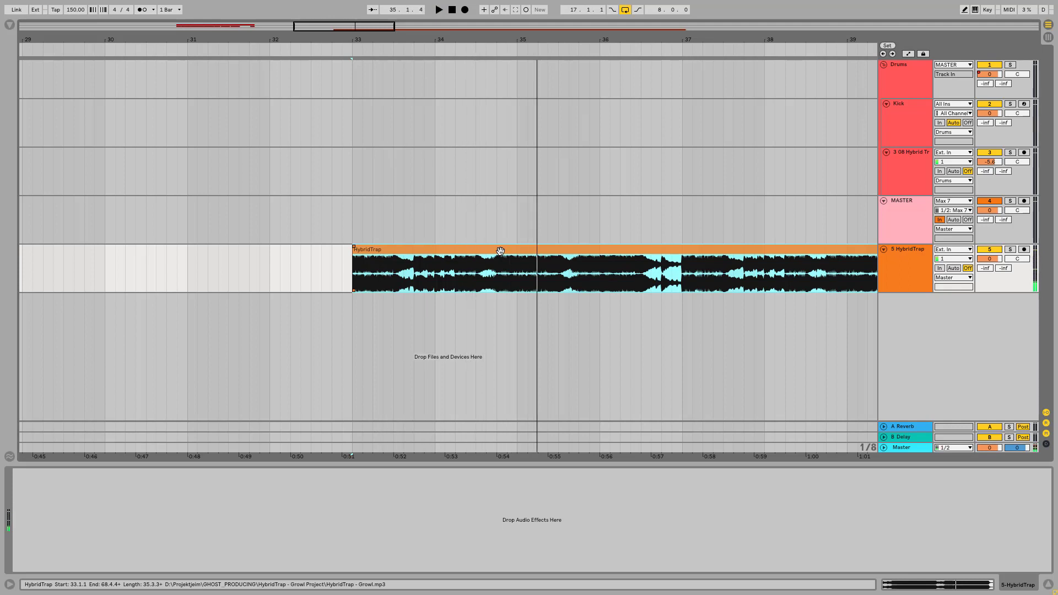